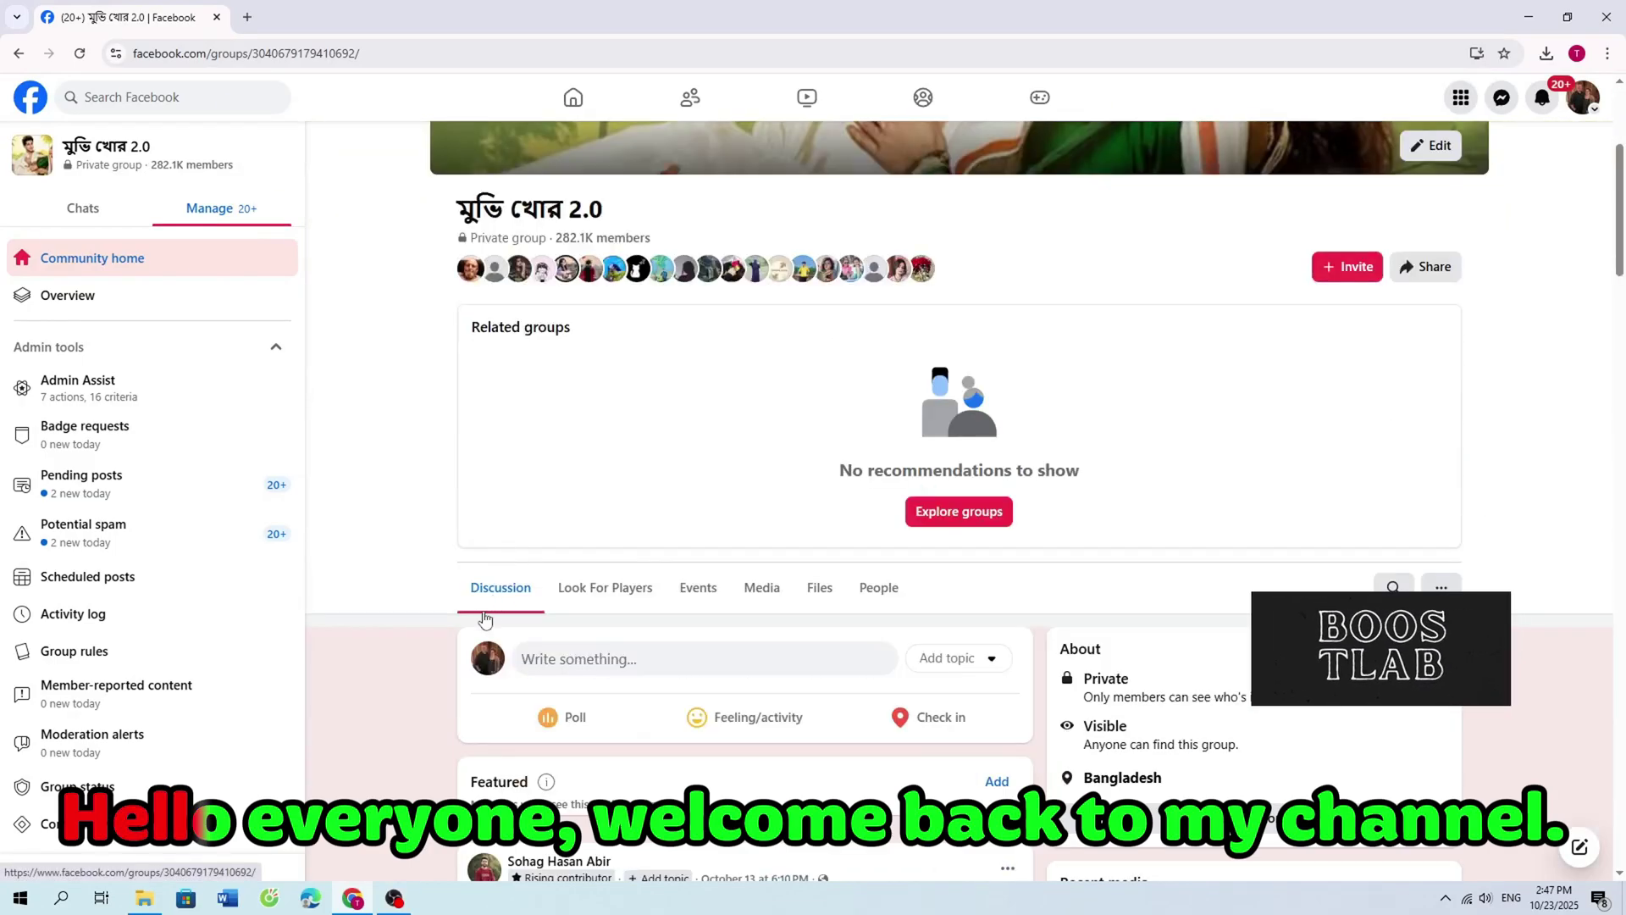
- Examine the Facebook group's privacy status in its header and its About section
scroll(468, 587, "up", 4)
left_click_drag(410, 492, 704, 491)
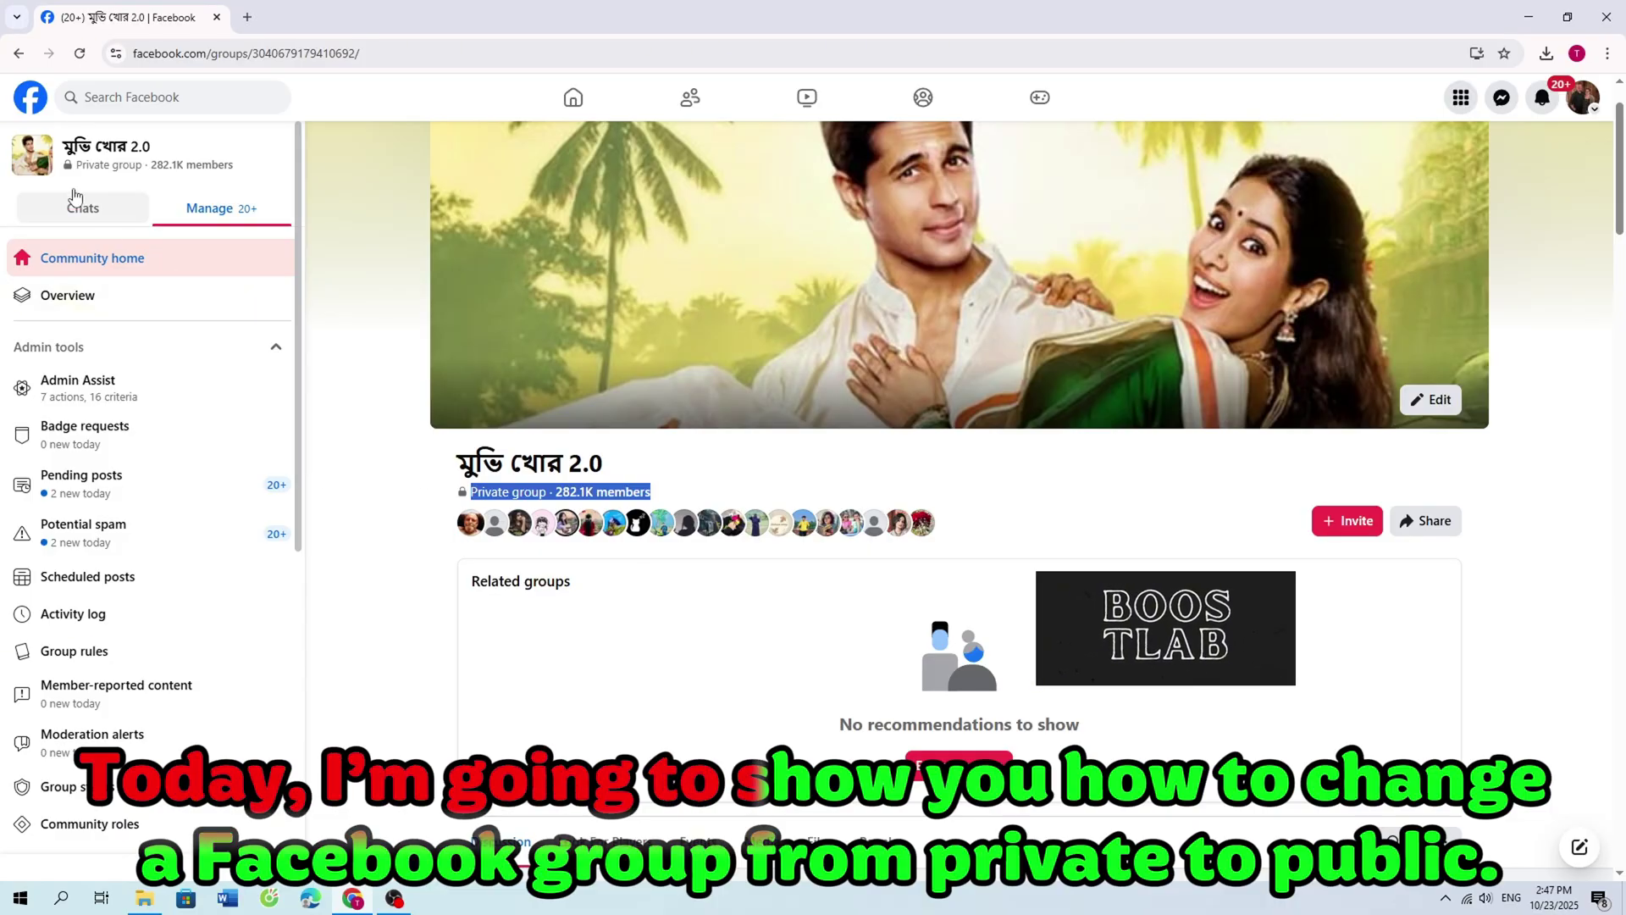
left_click_drag(75, 166, 231, 172)
left_click_drag(468, 493, 677, 496)
scroll(743, 531, "down", 3)
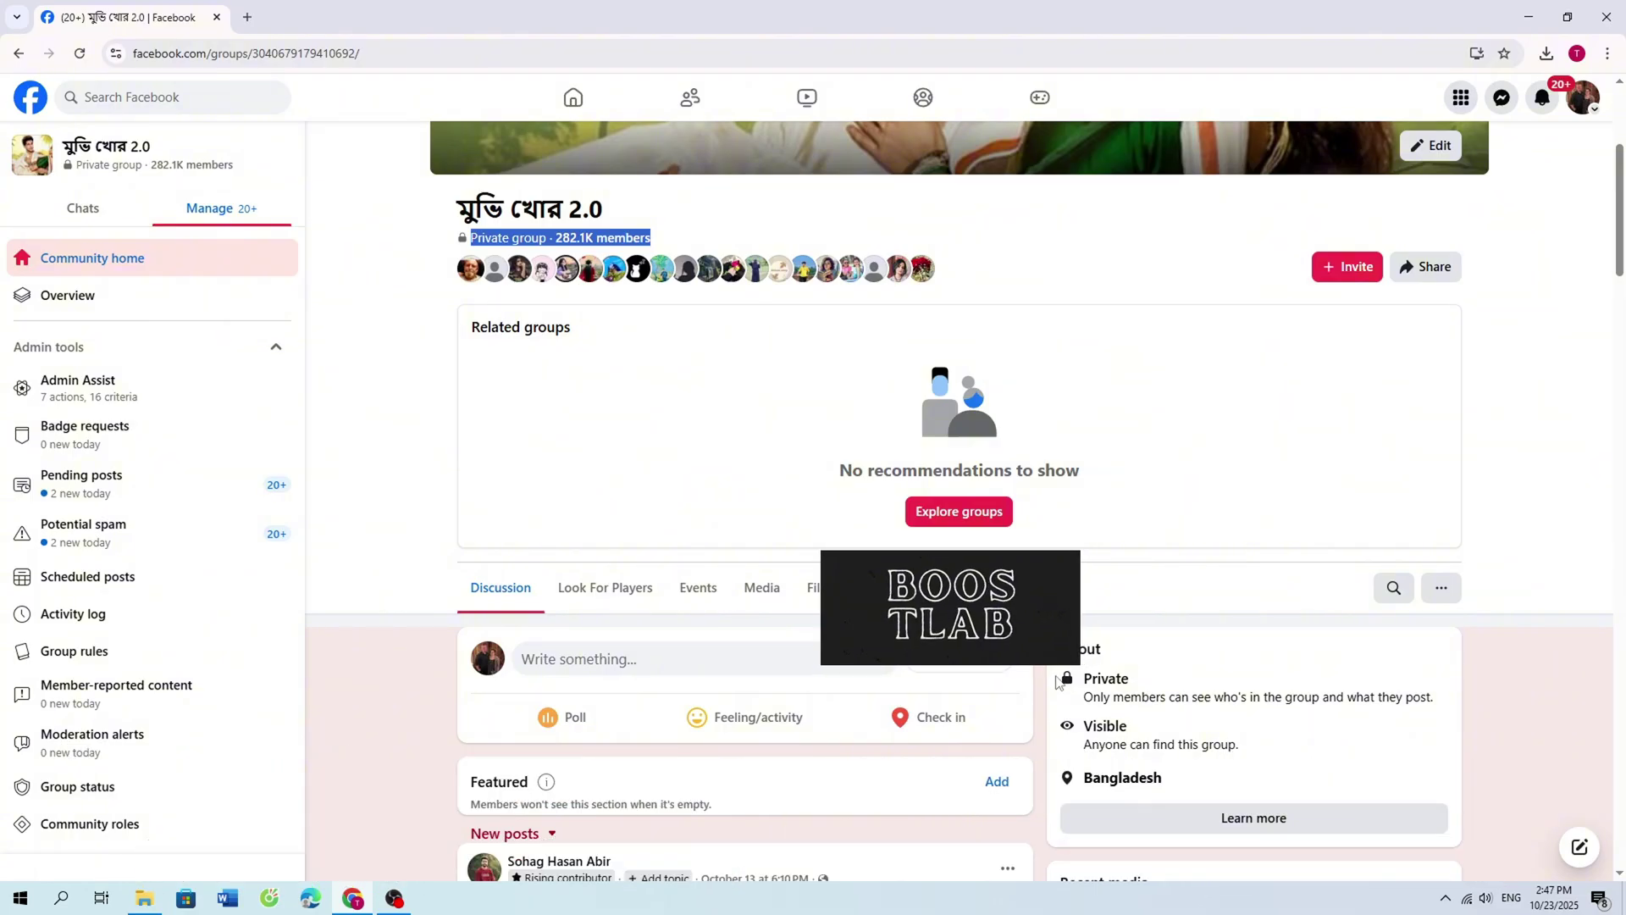
left_click_drag(1084, 678, 1431, 719)
left_click(1143, 675)
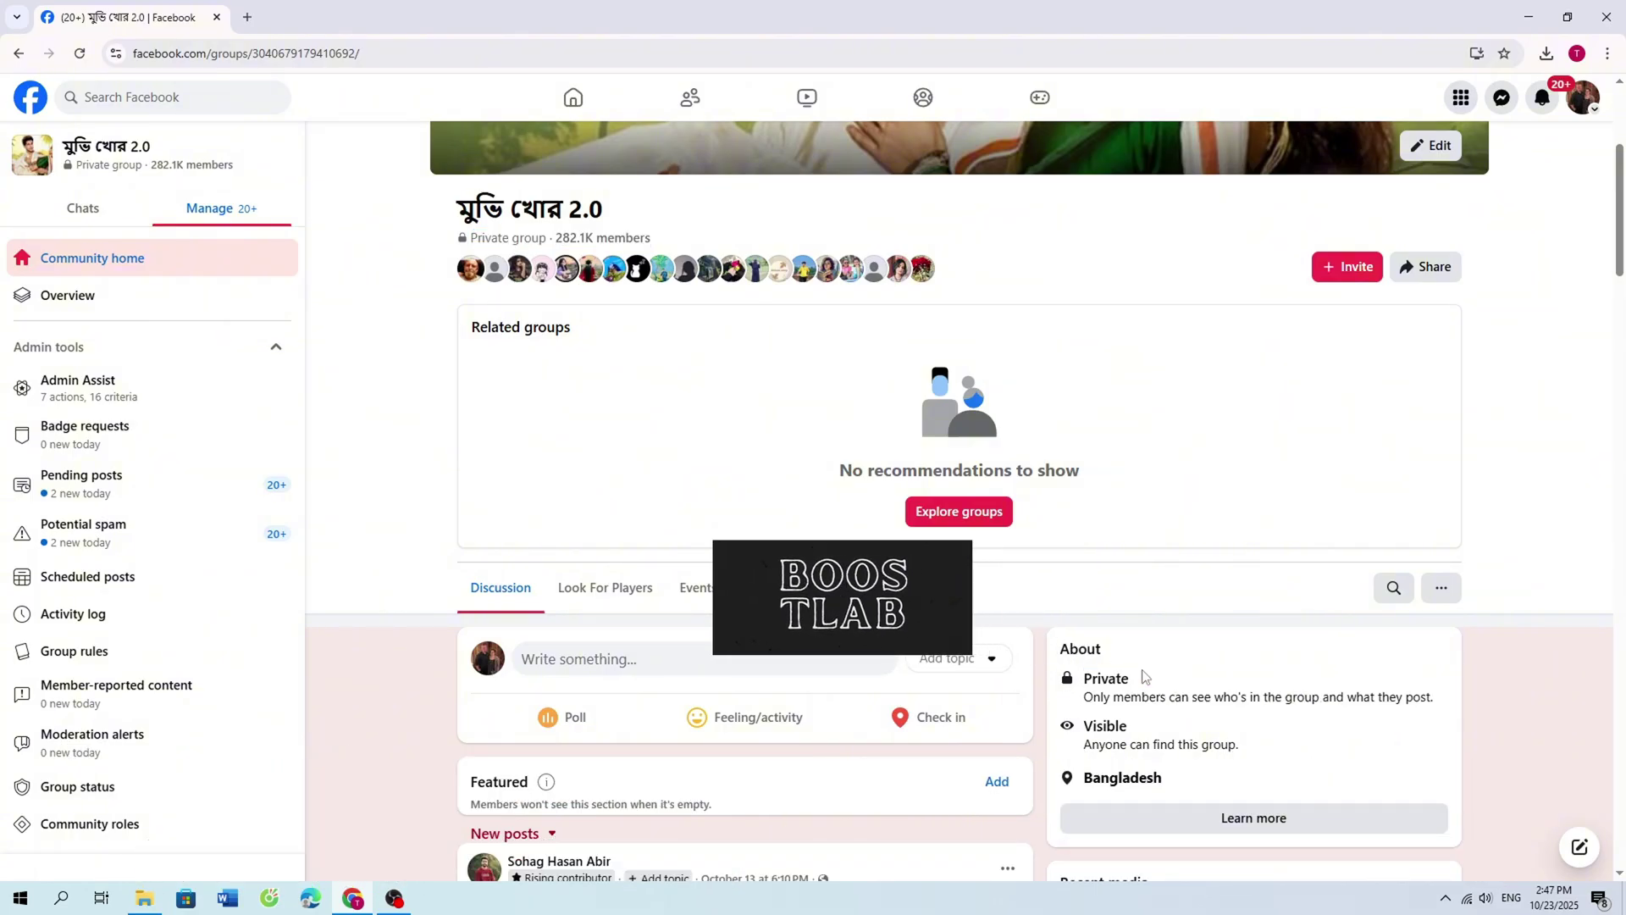
left_click_drag(1143, 675, 1328, 697)
left_click(1307, 677)
scroll(464, 497, "up", 2)
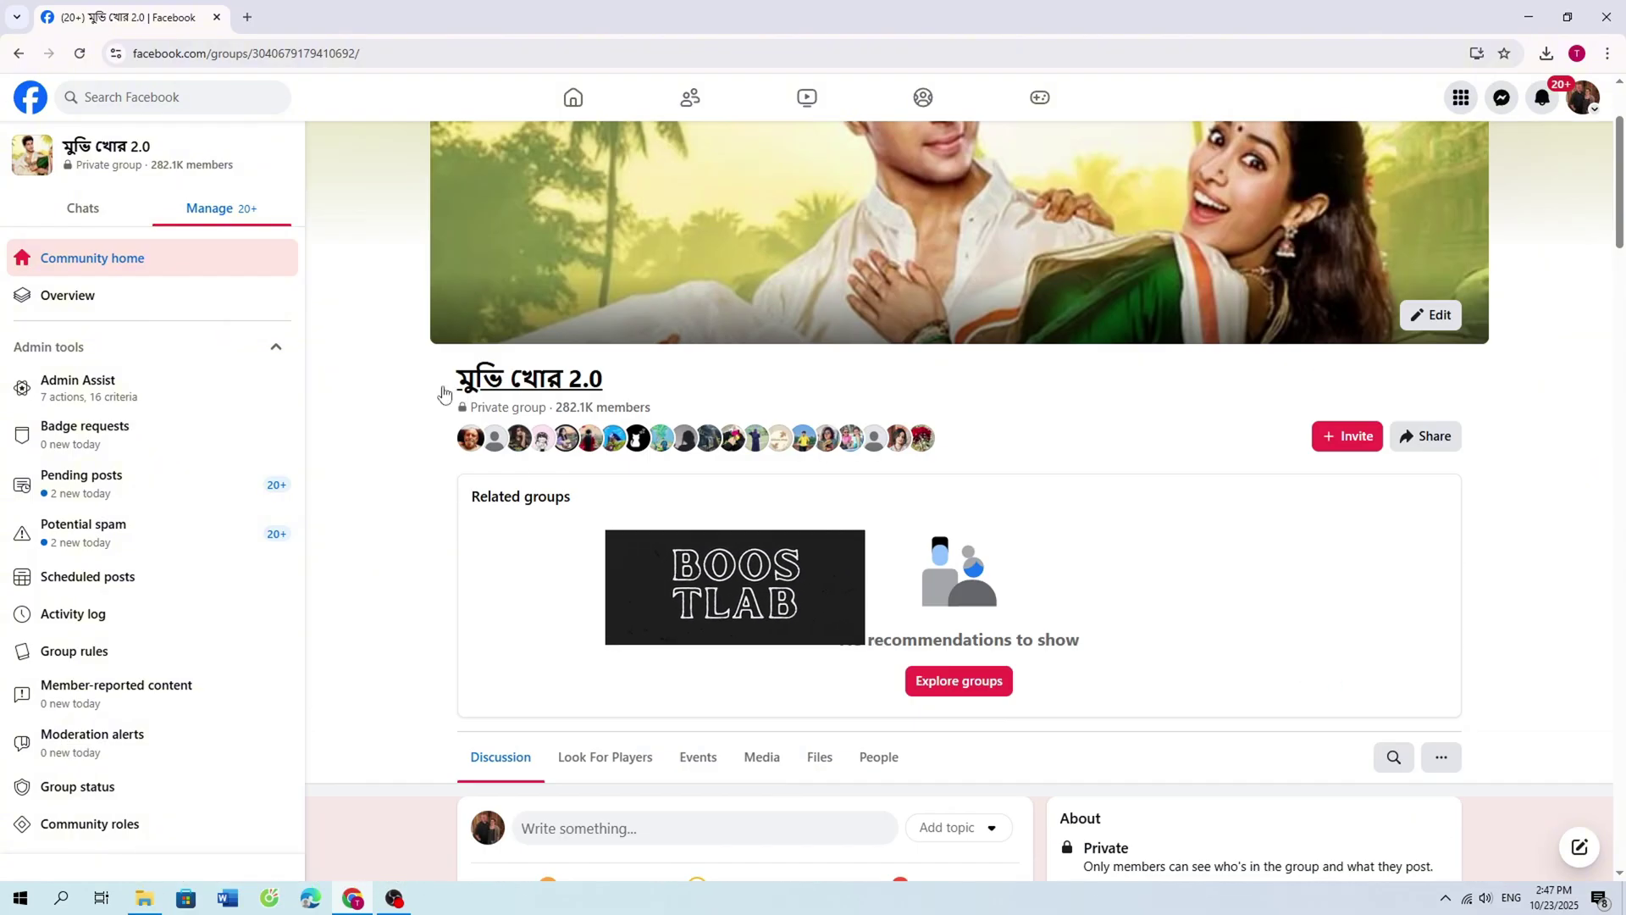
- Switch to File Explorer and extract the CONVERT PRIVATE GROUP TO PUBLIC archive within the Downloads folder
left_click(156, 901)
left_click_drag(1325, 278, 919, 343)
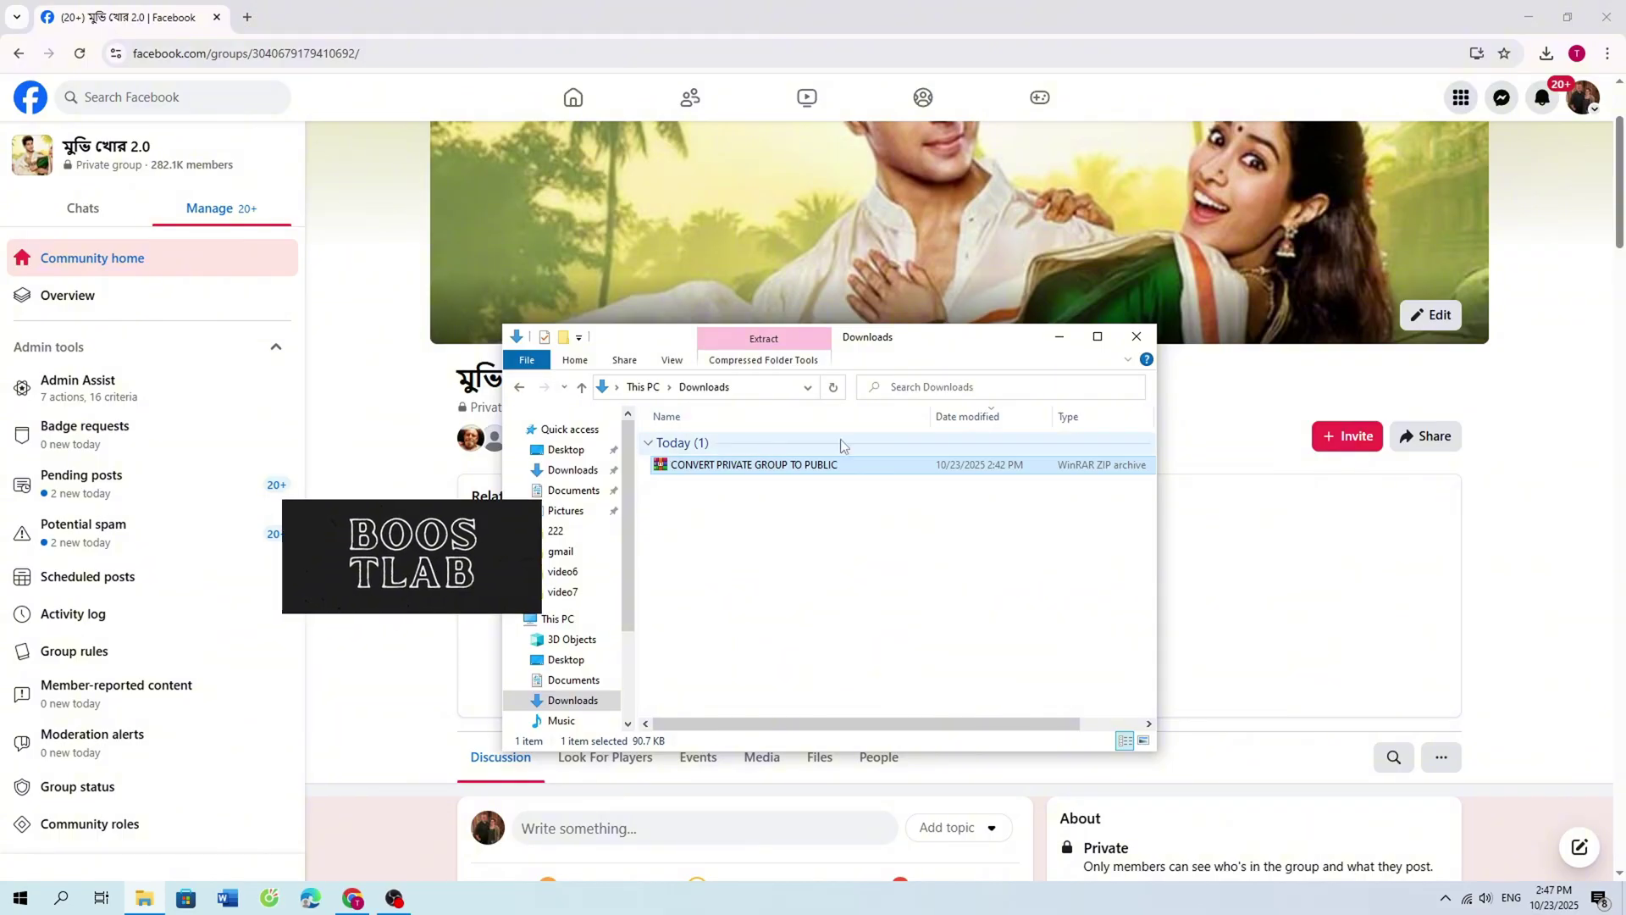
right_click(762, 467)
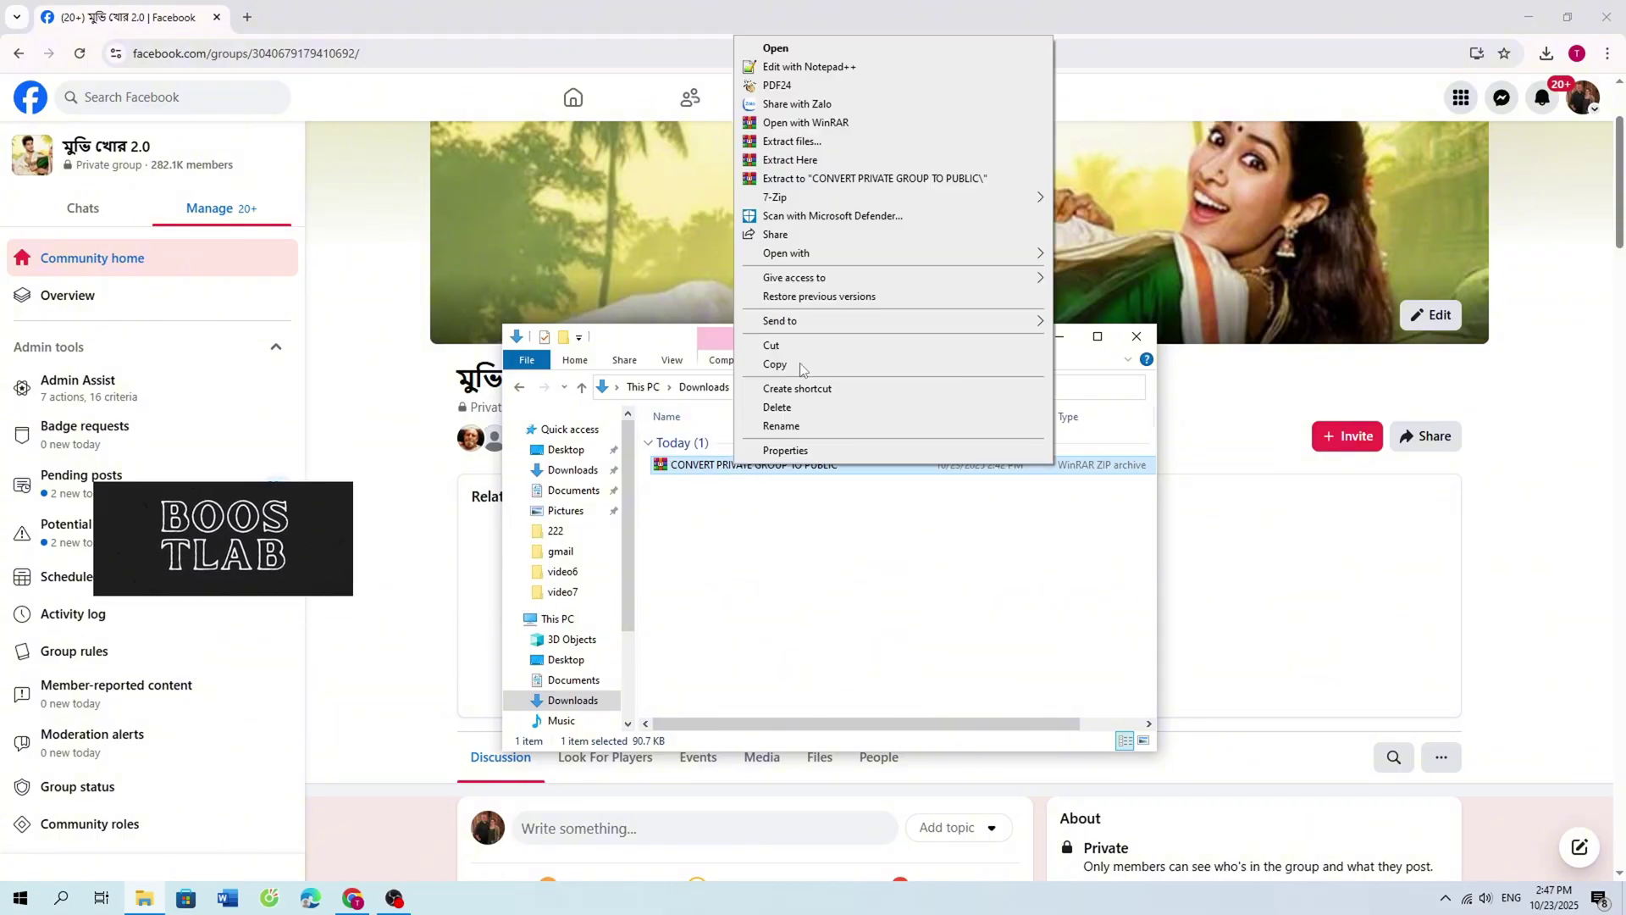
left_click(764, 552)
left_click_drag(882, 341, 868, 233)
left_click(708, 357)
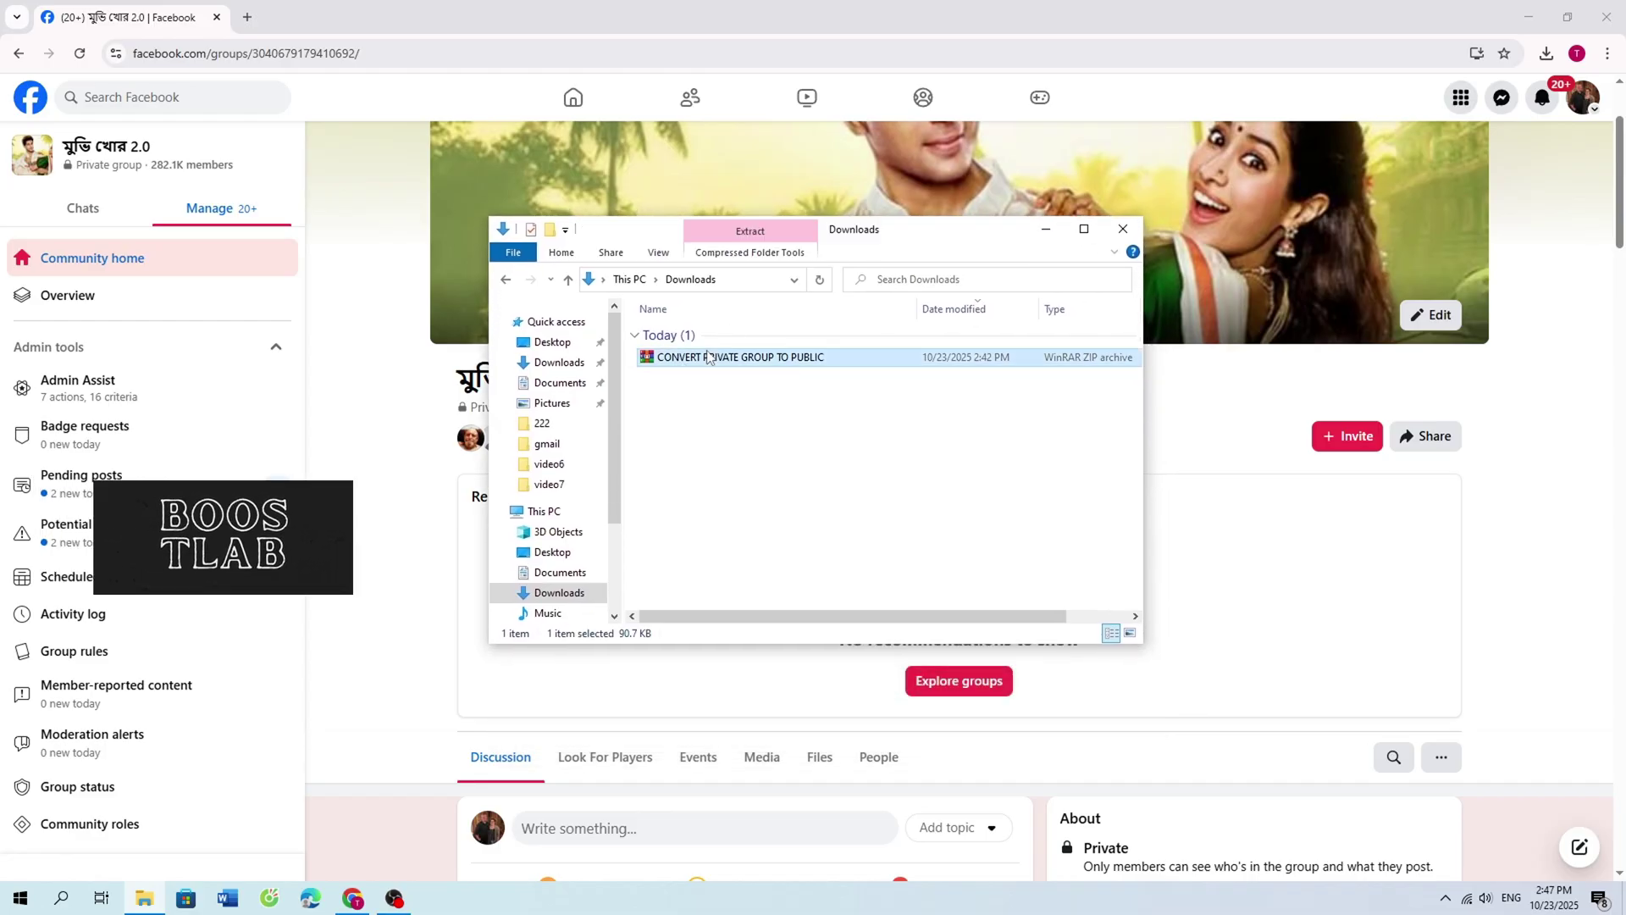
right_click(706, 352)
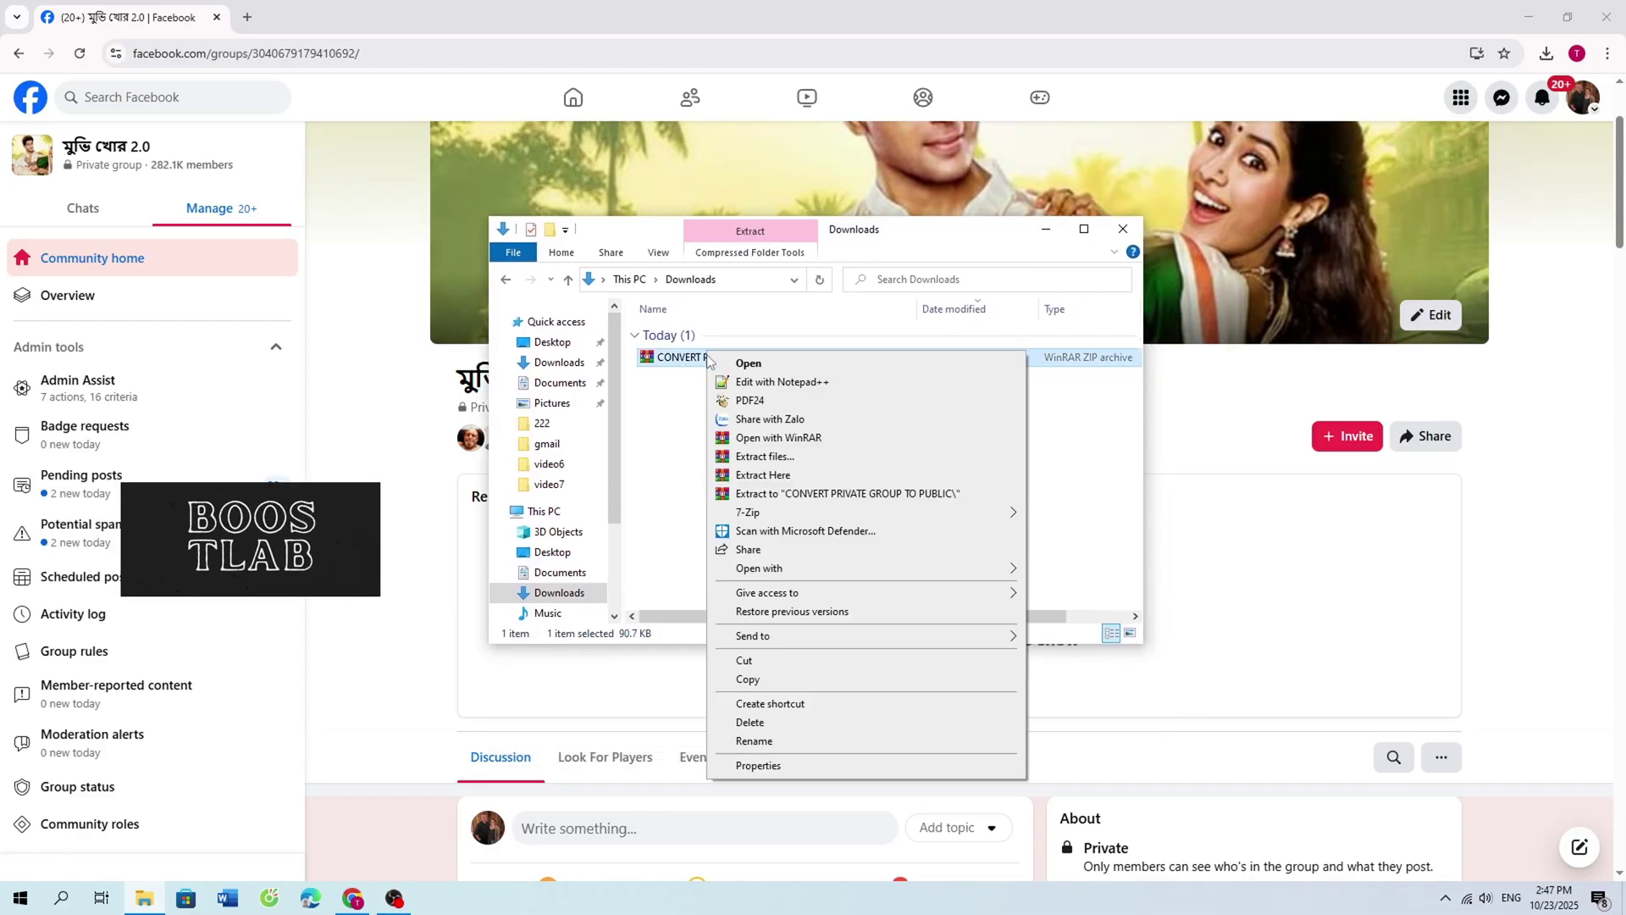
left_click(783, 475)
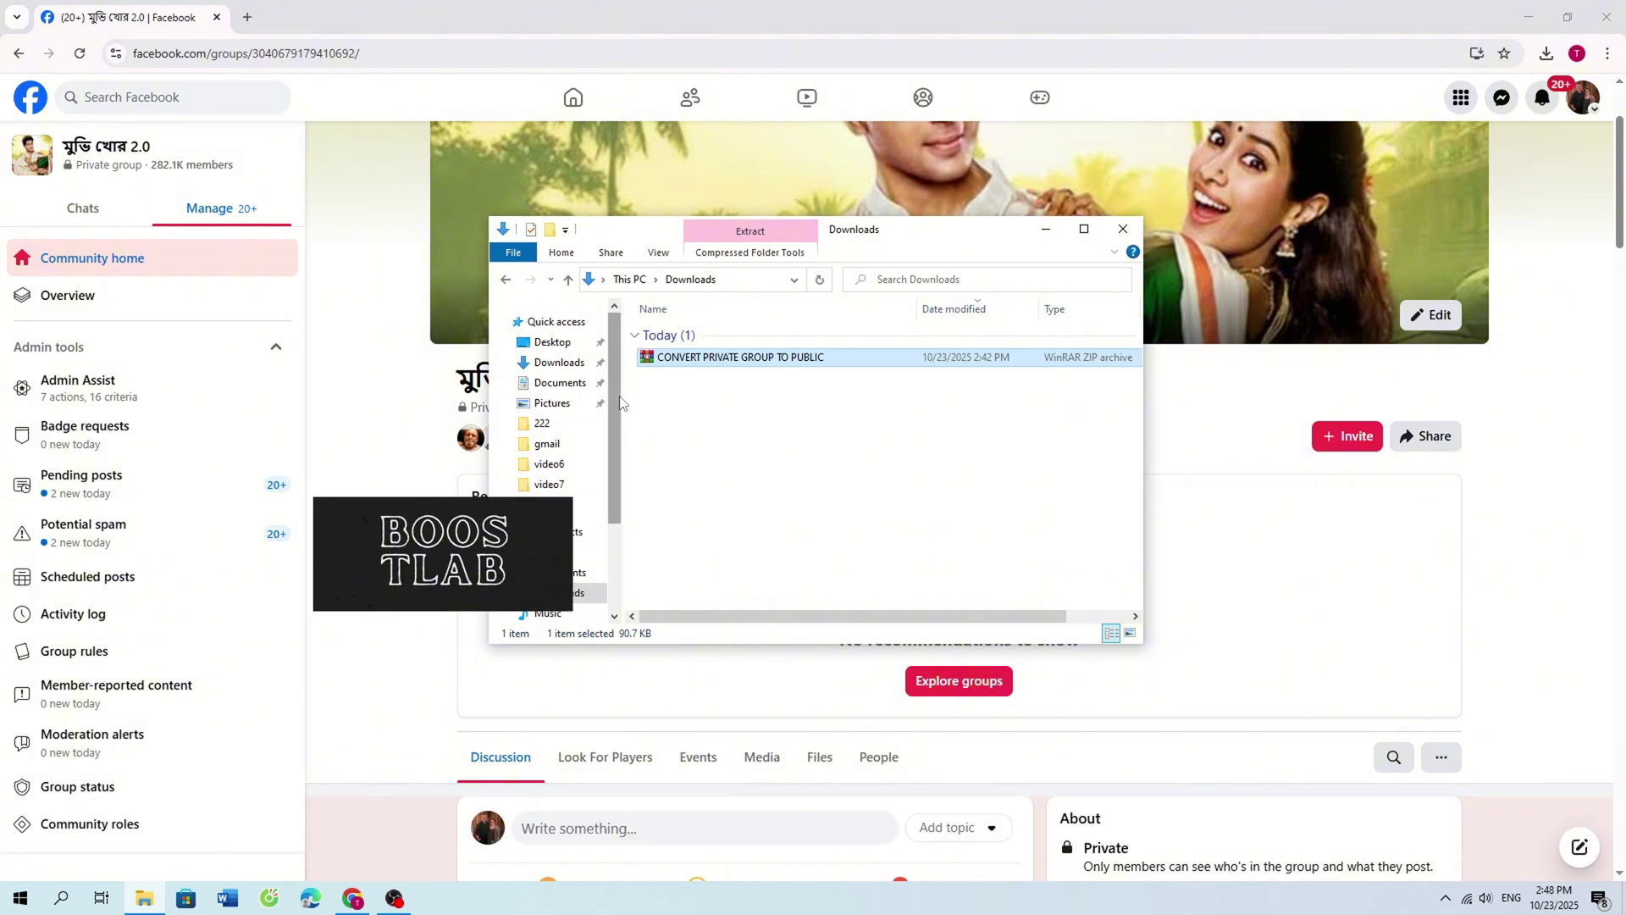
- Open the extracted CONVERT PRIVATE GROUP TO PUBLIC folder and select the inner folder of the same name
left_click(705, 401)
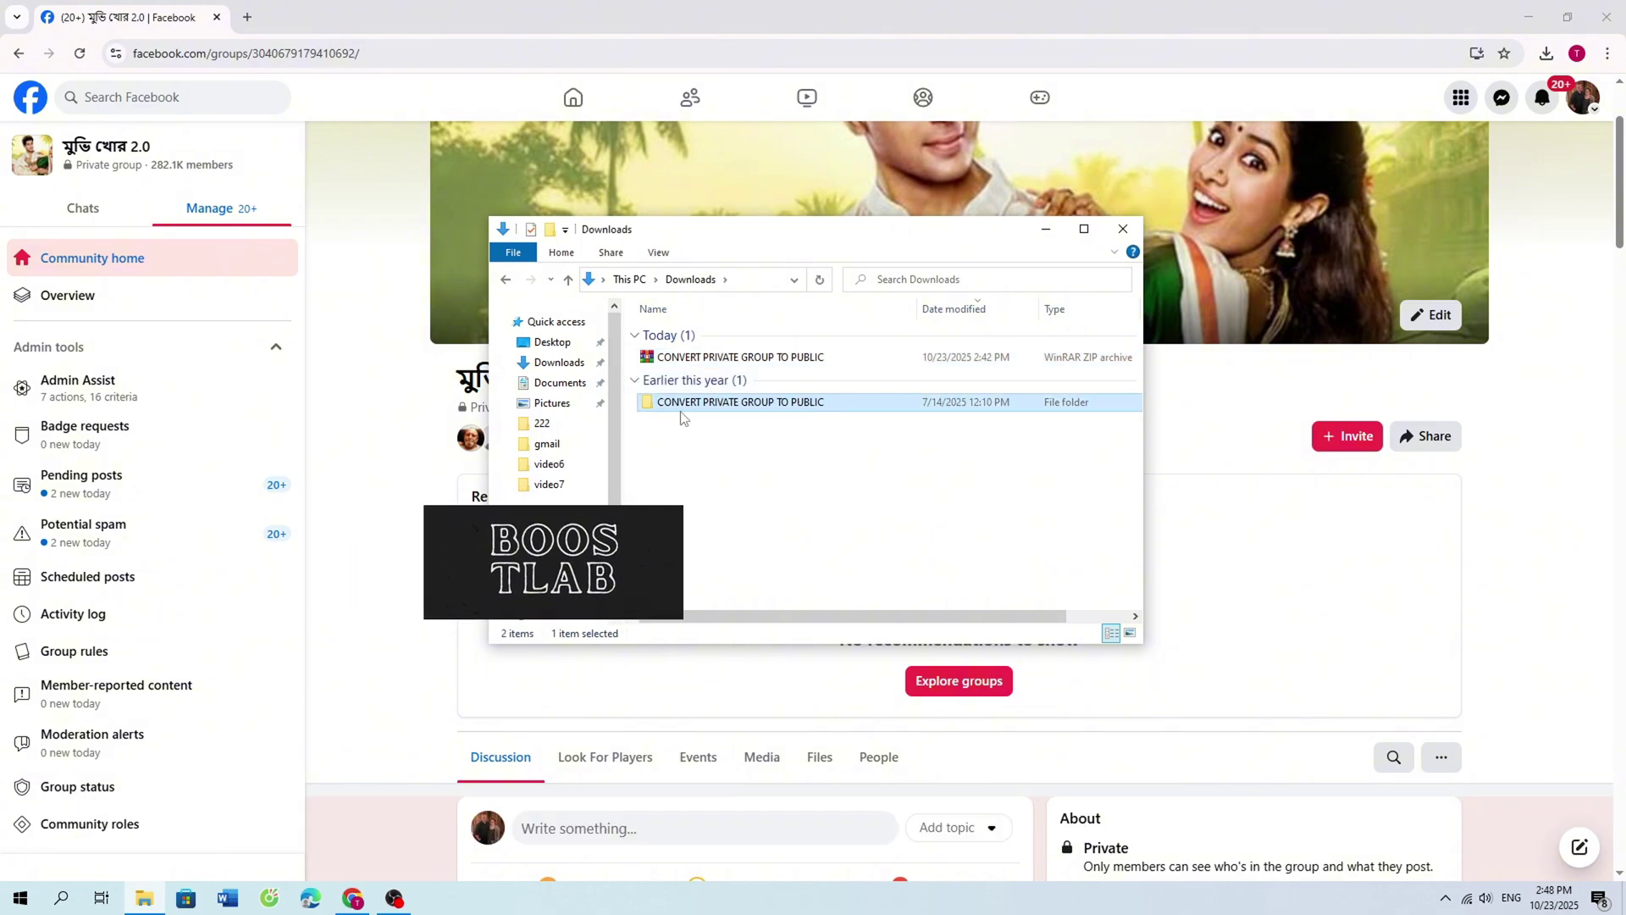
double_click(784, 401)
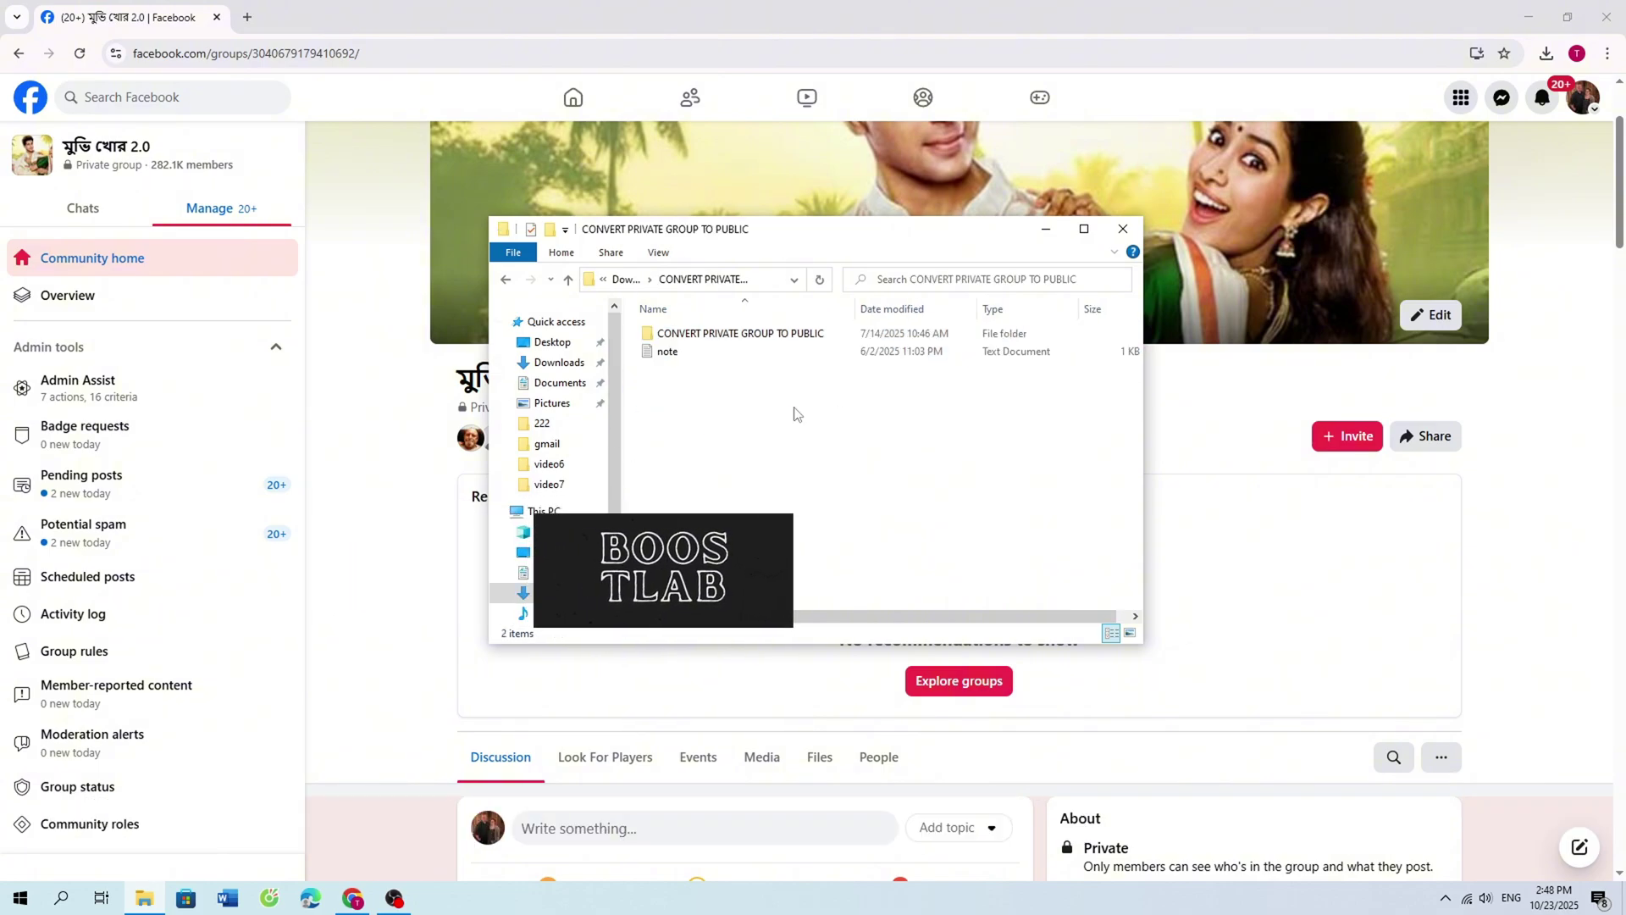
left_click(677, 333)
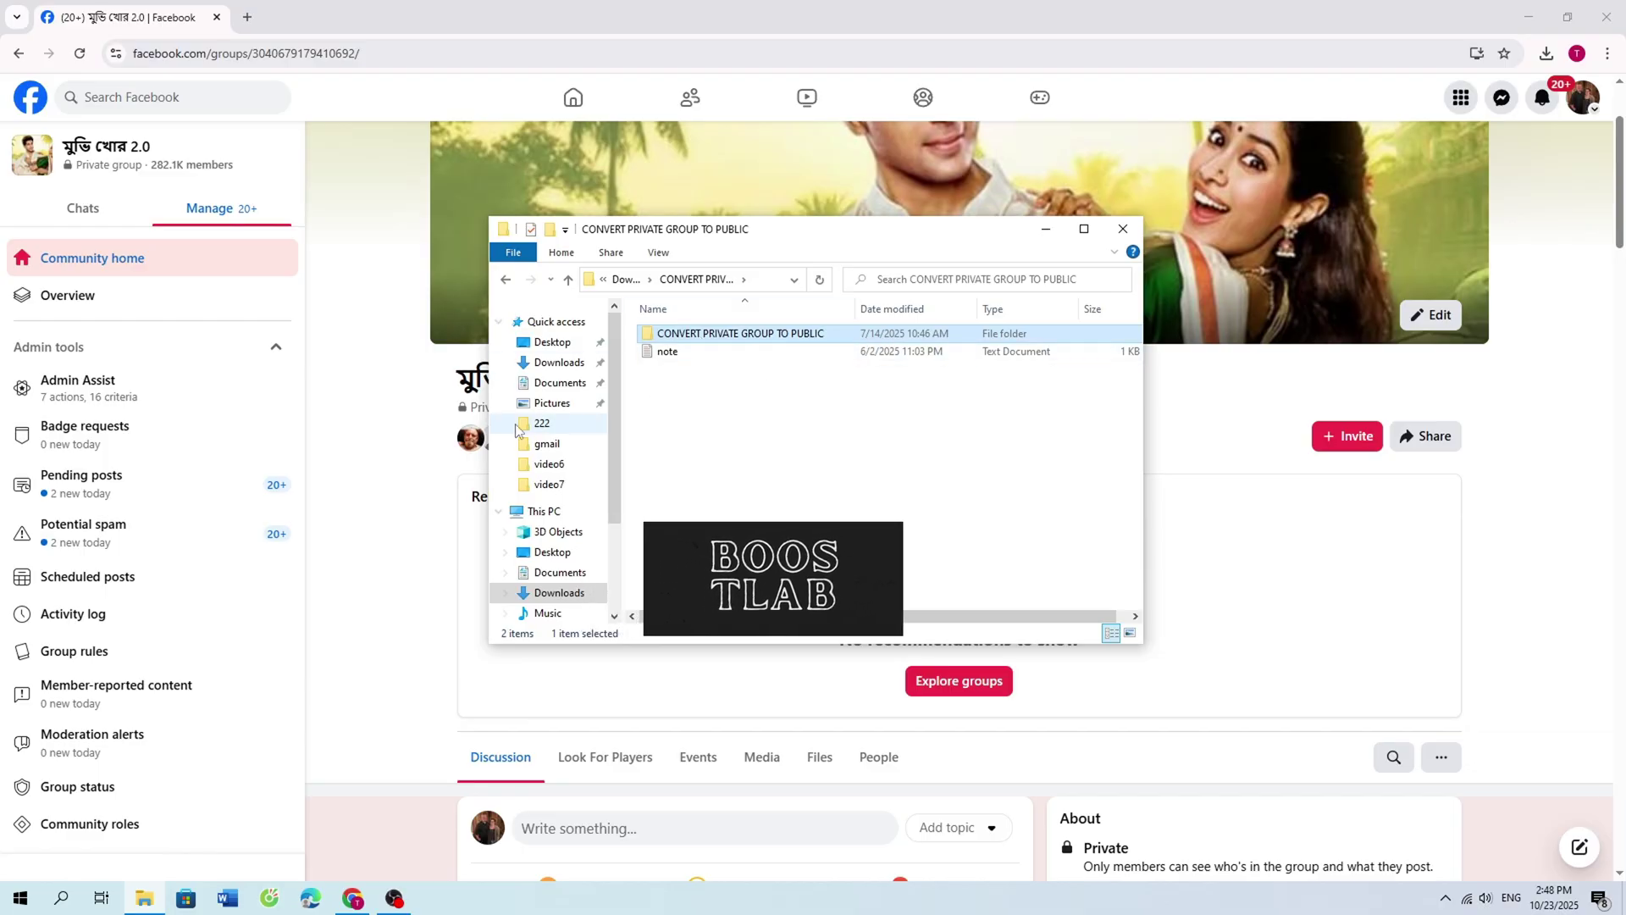
- Switch to Chrome and open its extension management page
left_click(1606, 52)
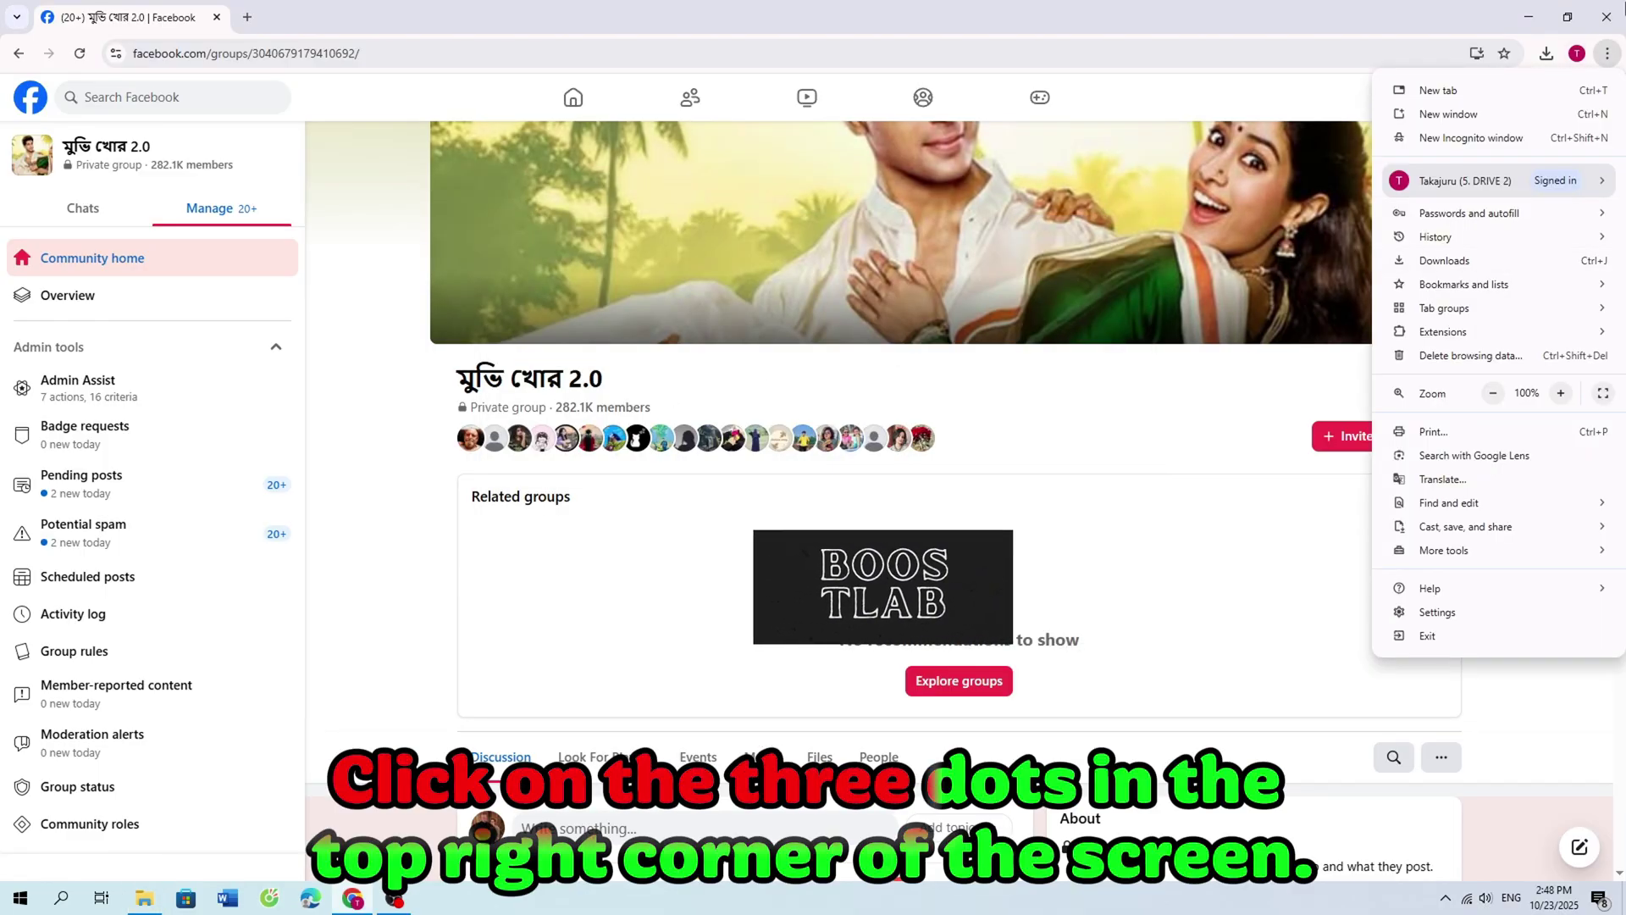
left_click(1607, 53)
left_click(1607, 53)
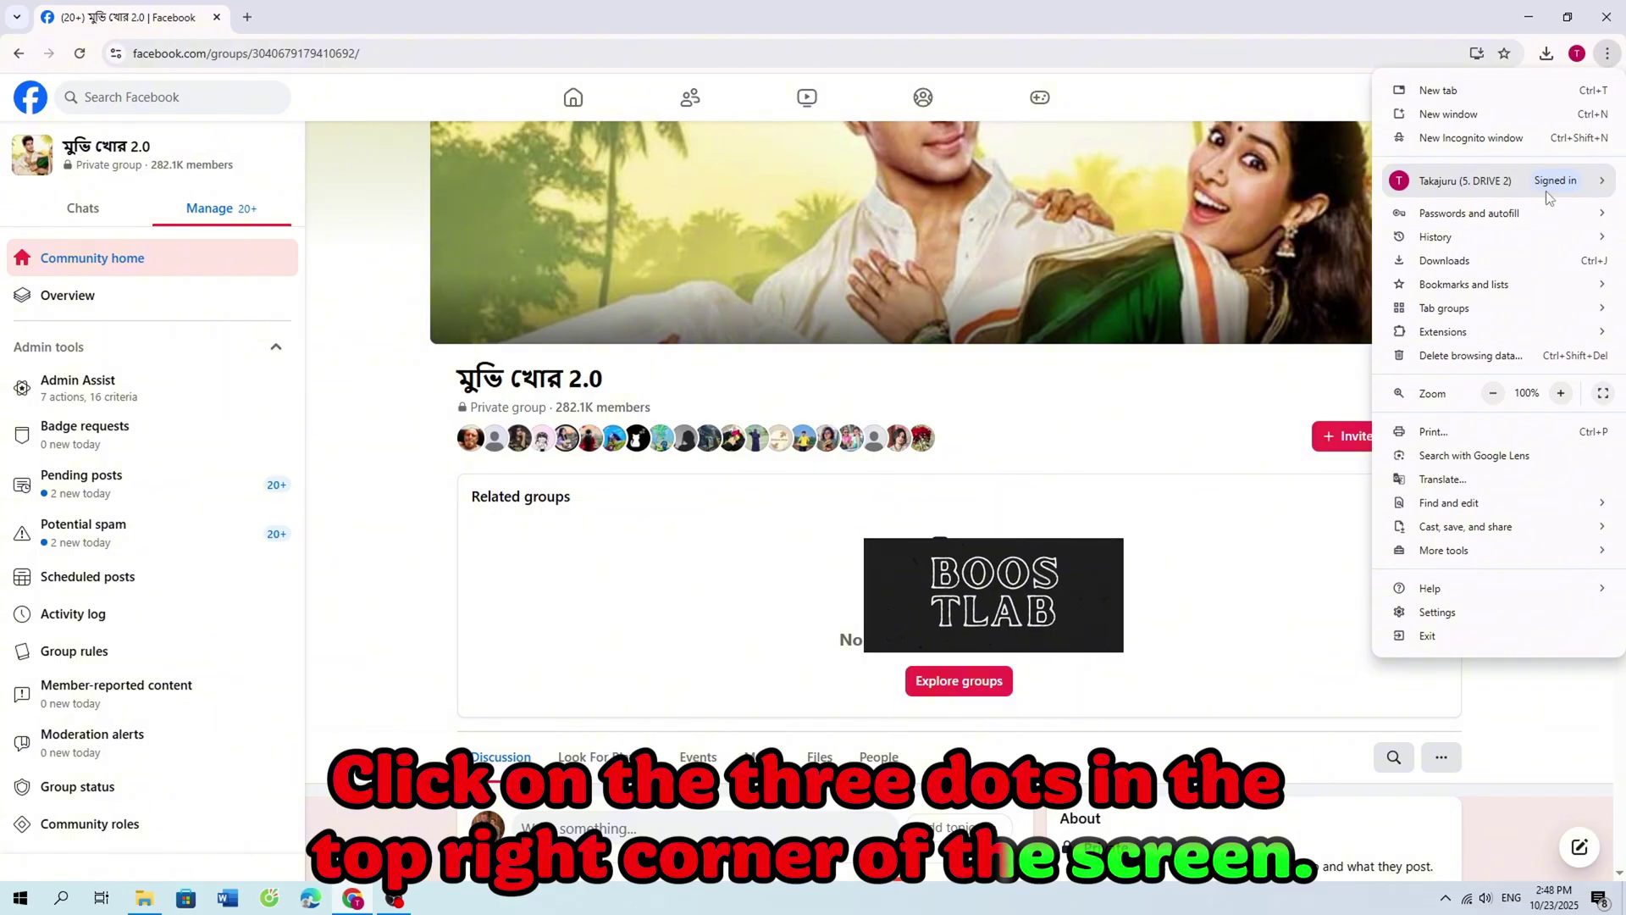
mouse_move(1513, 331)
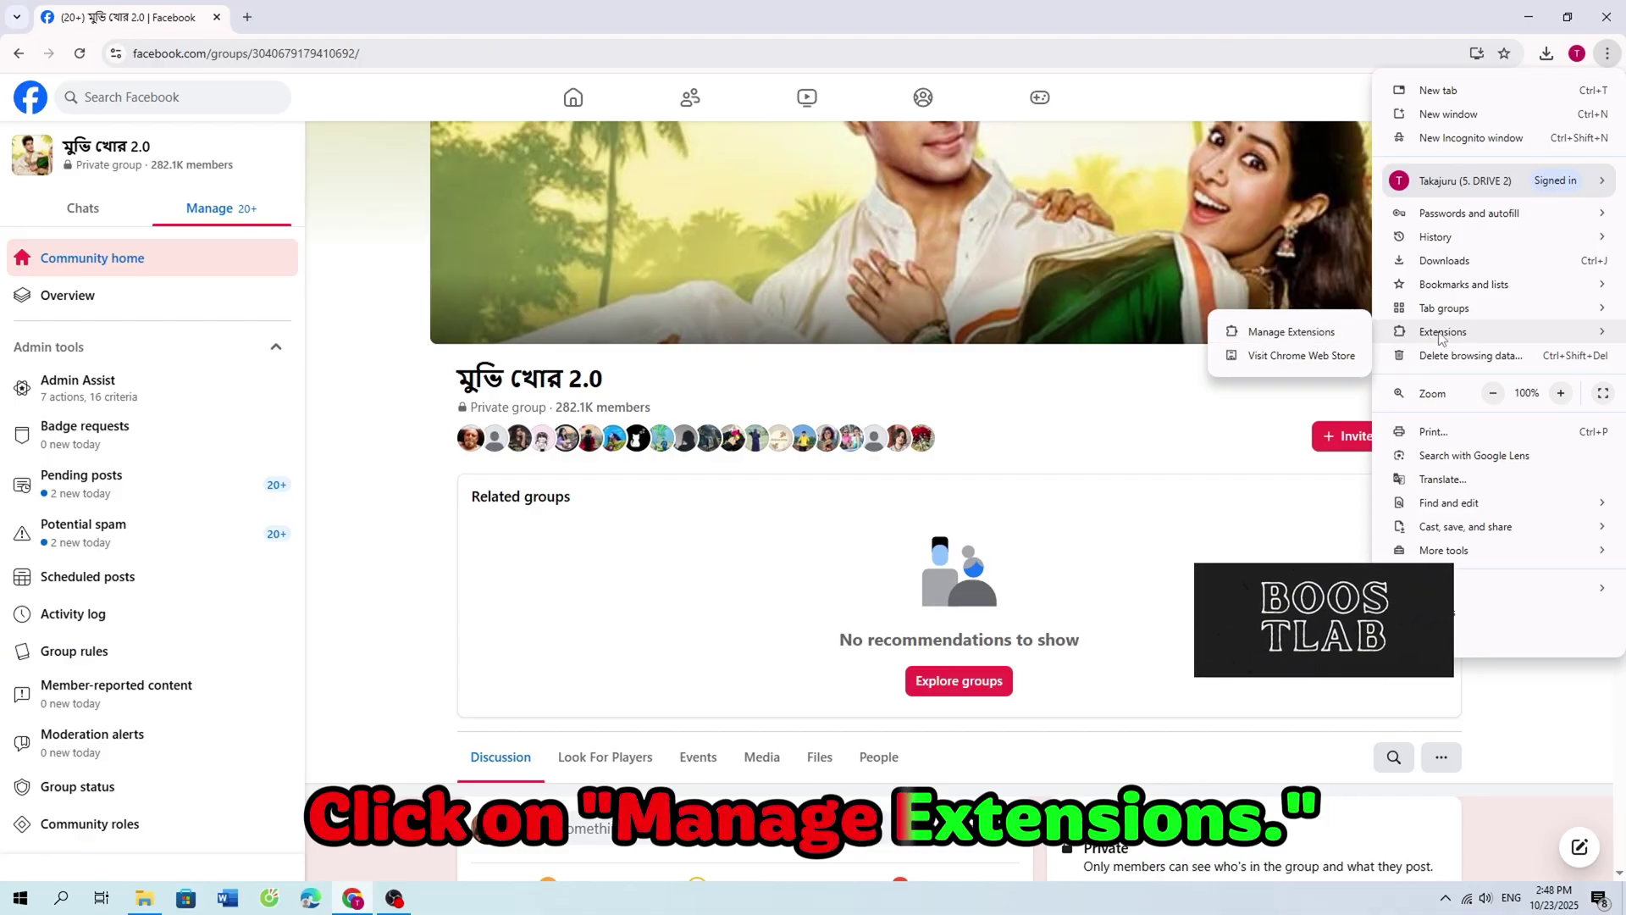
left_click(1307, 339)
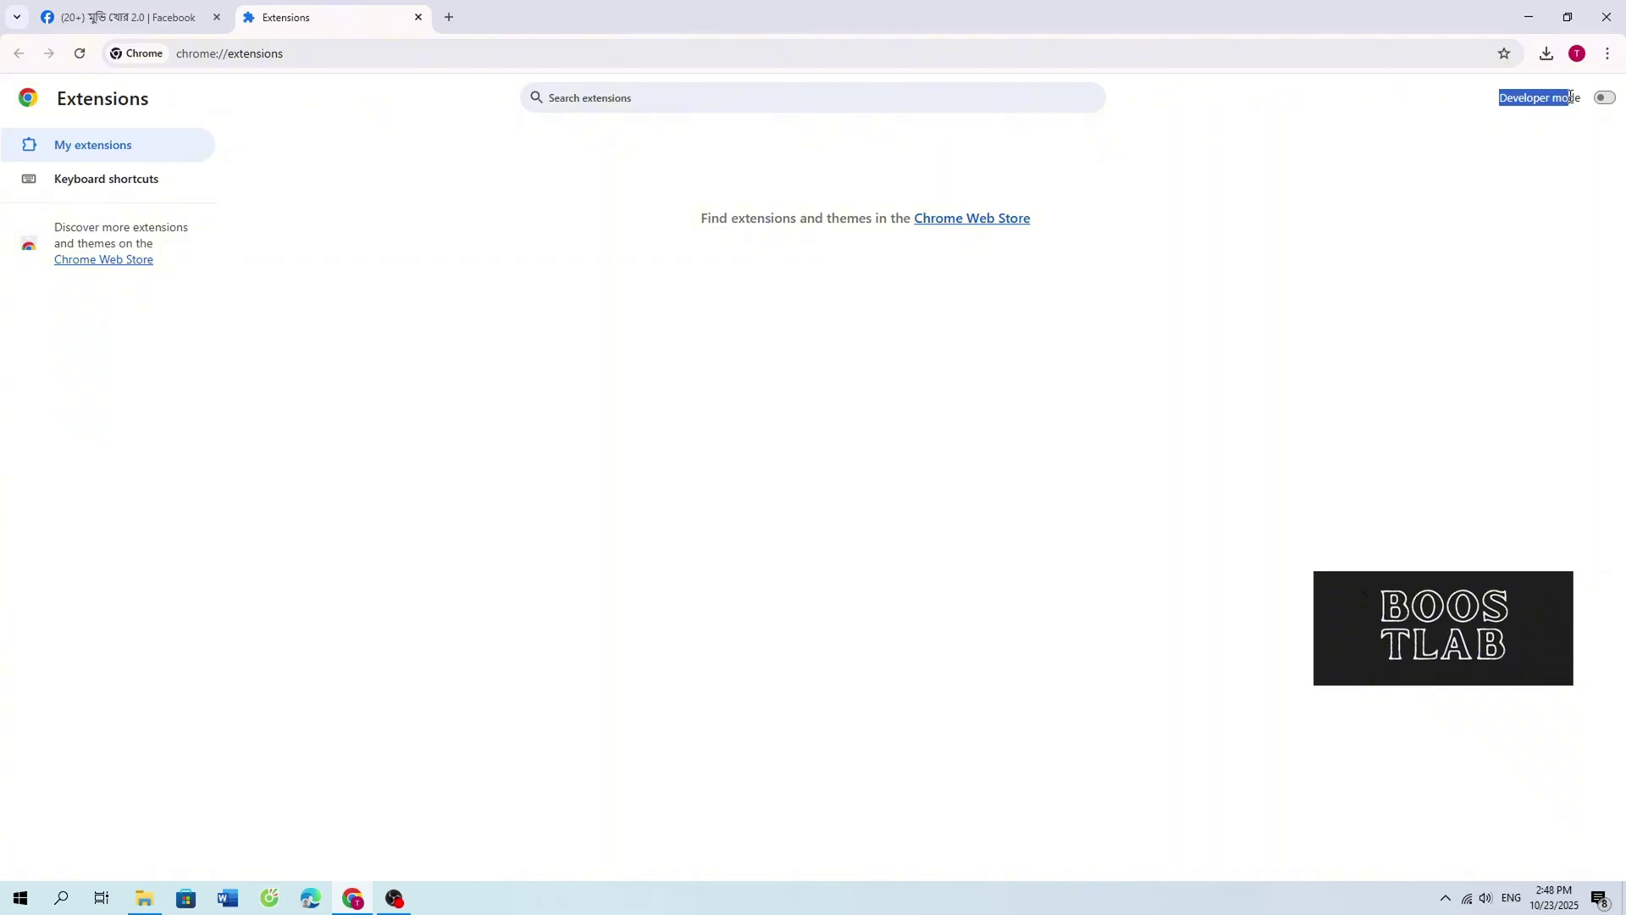
- Turn on Developer mode for Chrome extensions
left_click(1605, 98)
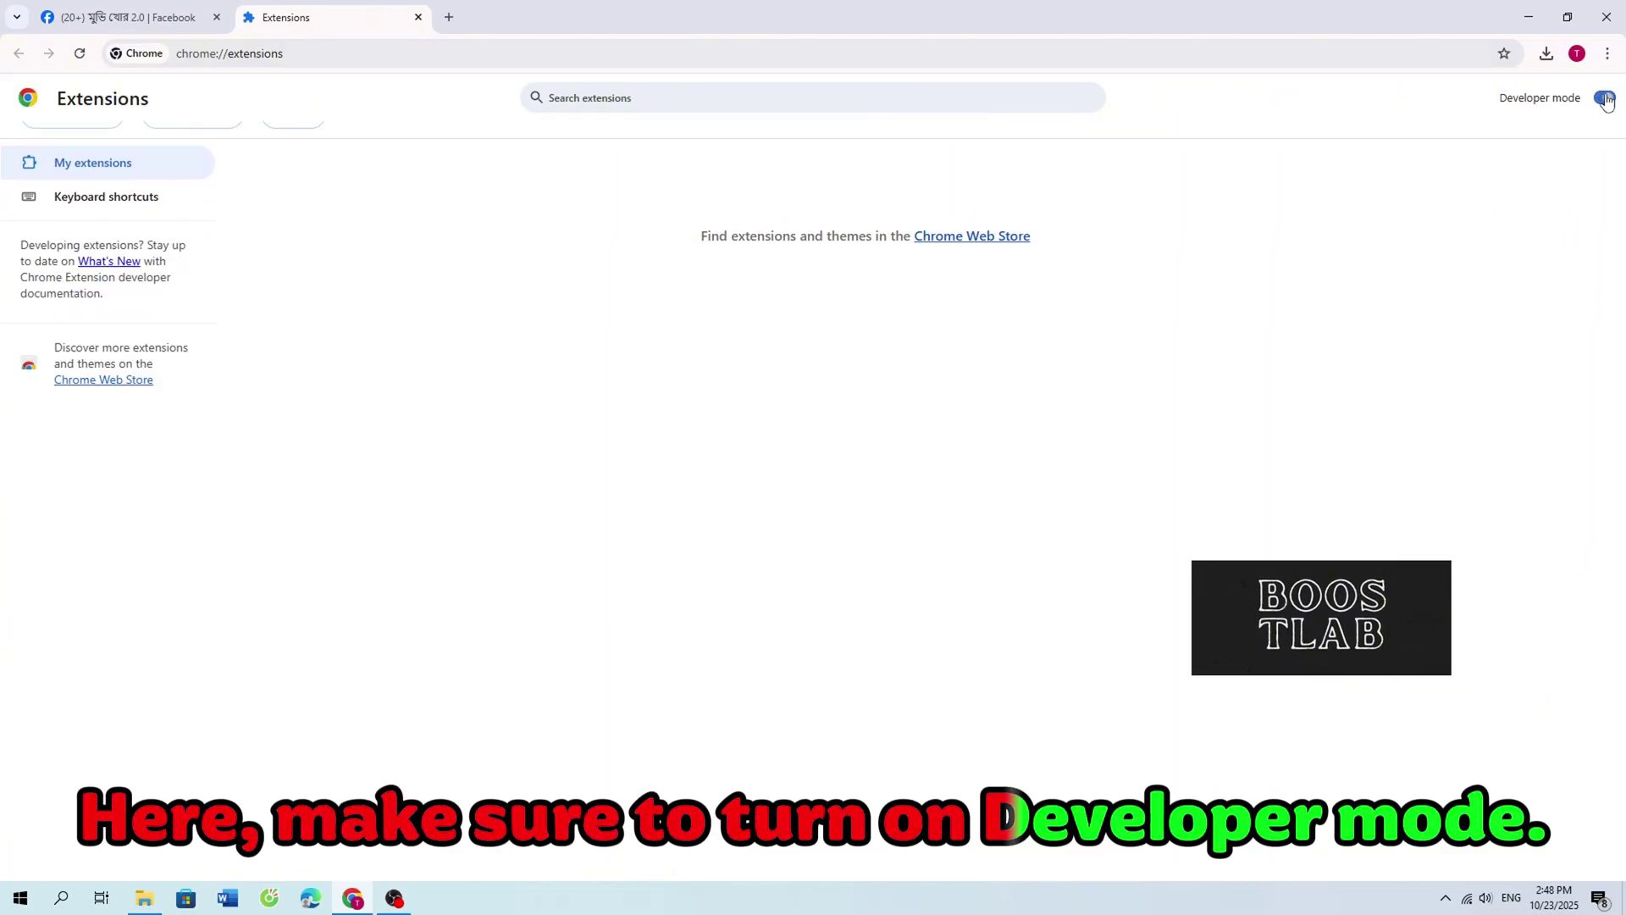
left_click(1605, 99)
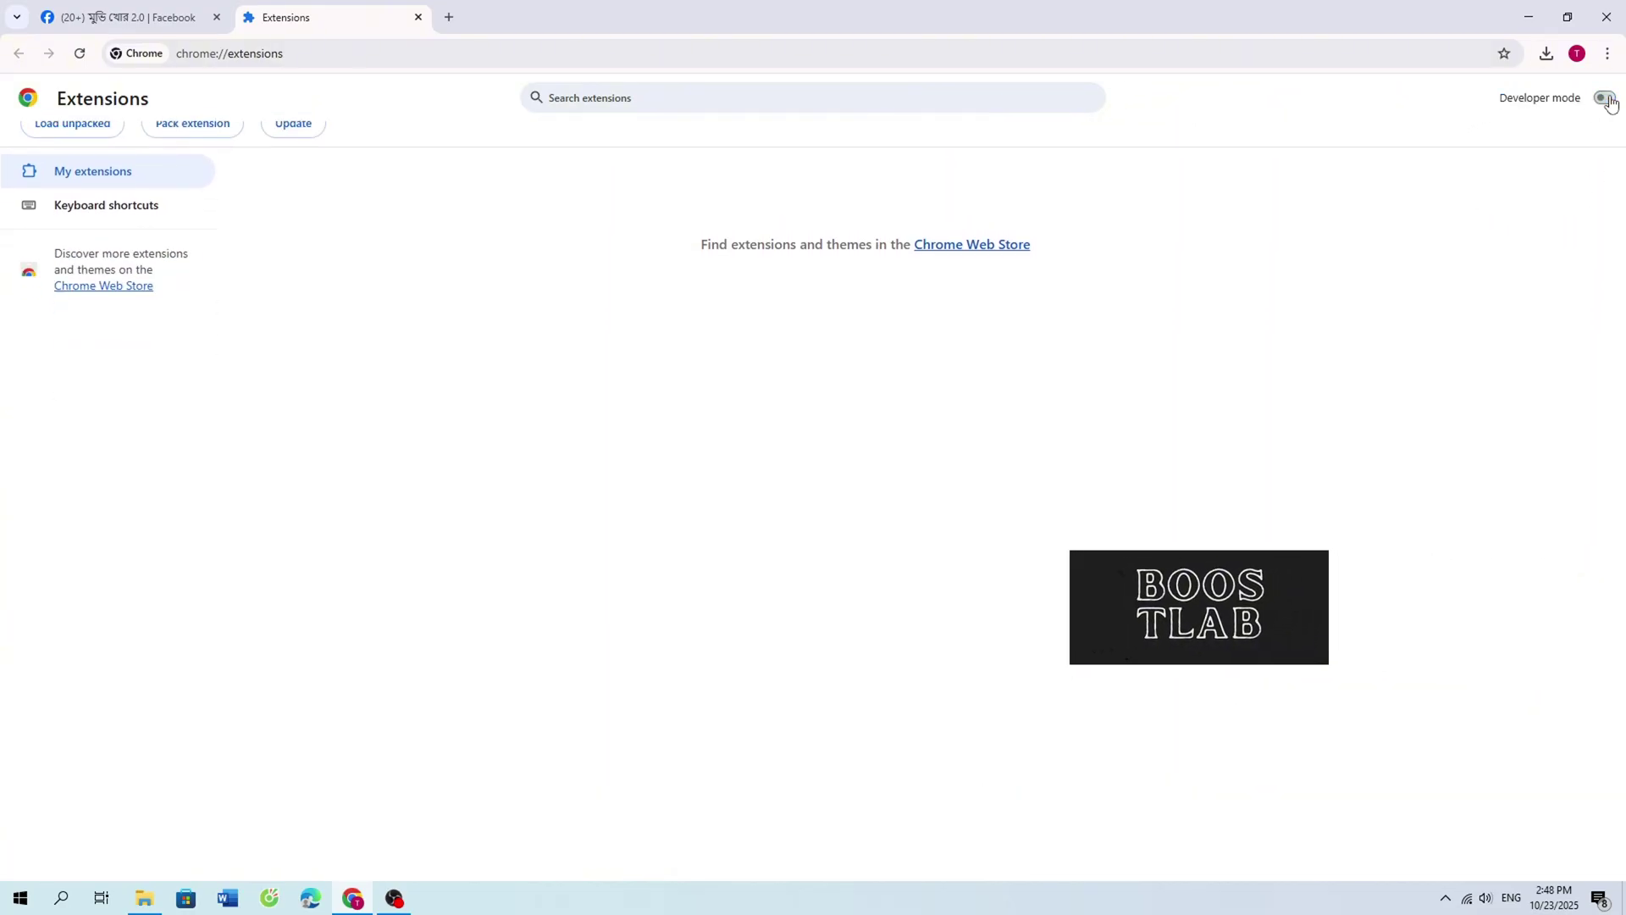
left_click(1606, 99)
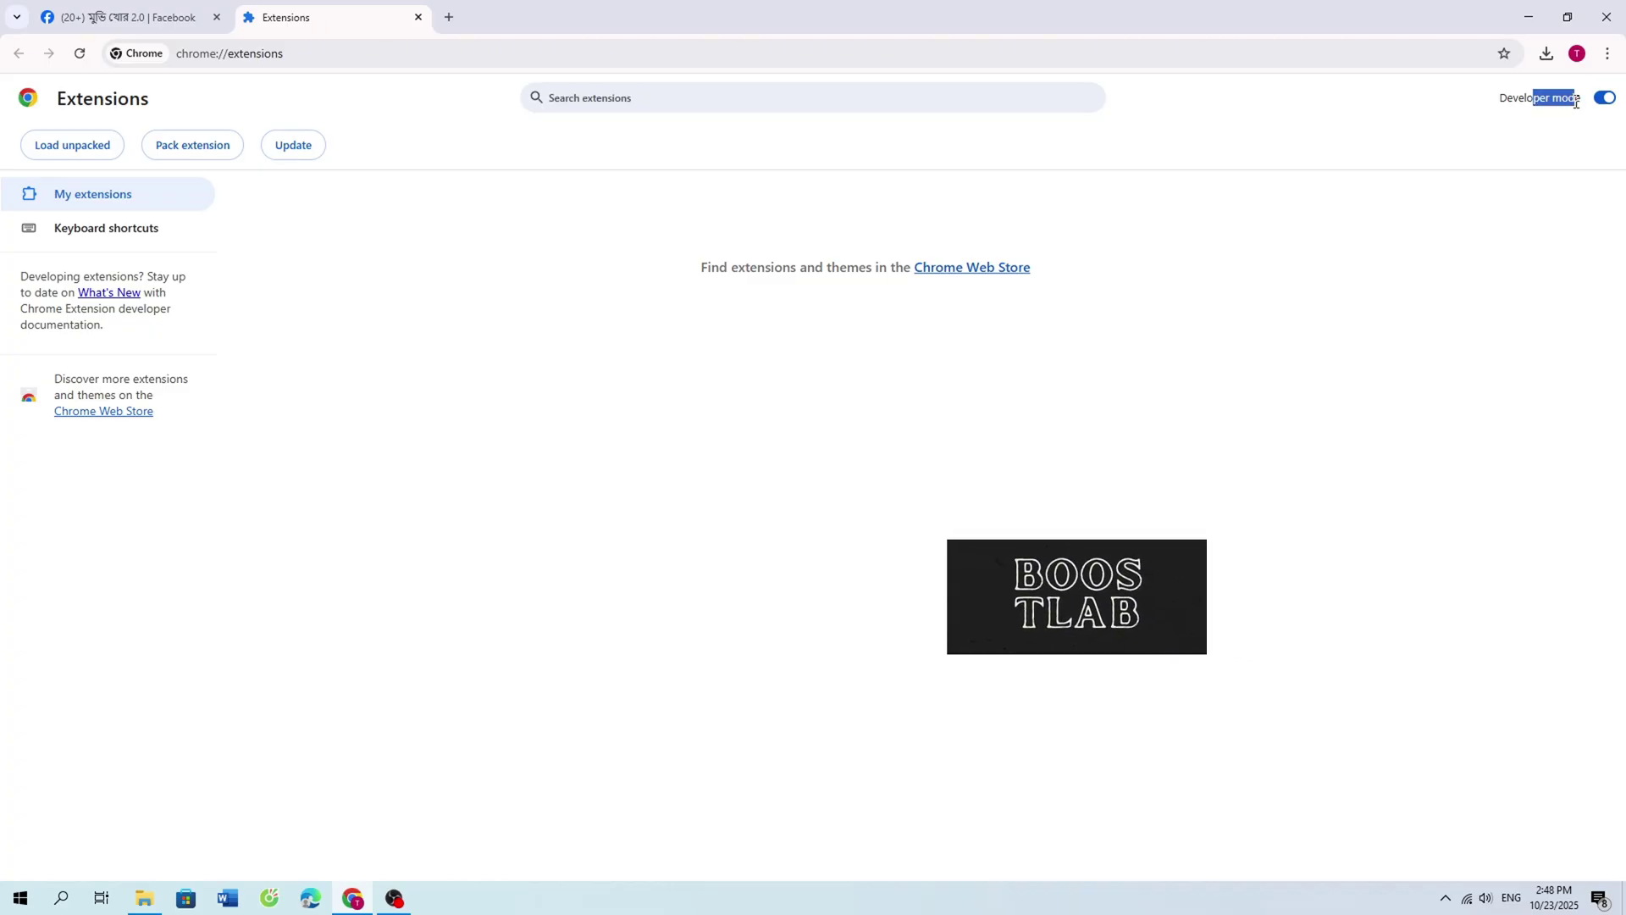
- Install the inner CONVERT PRIVATE GROUP TO PUBLIC folder as an extension directly from the File Explorer window
left_click(146, 897)
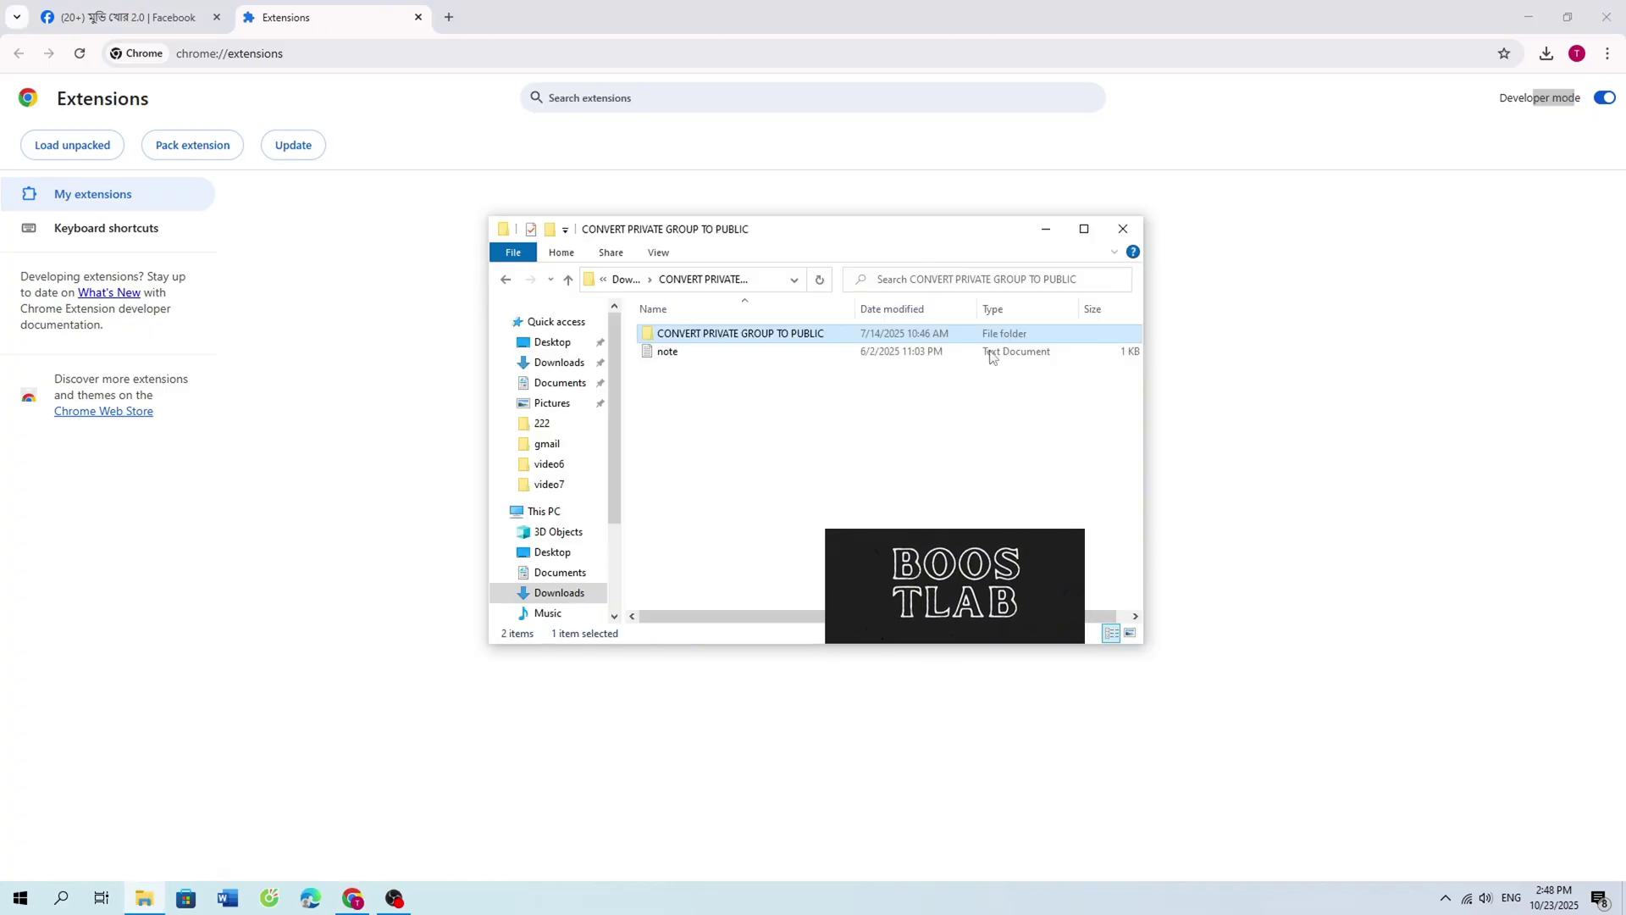
left_click_drag(836, 239, 1156, 252)
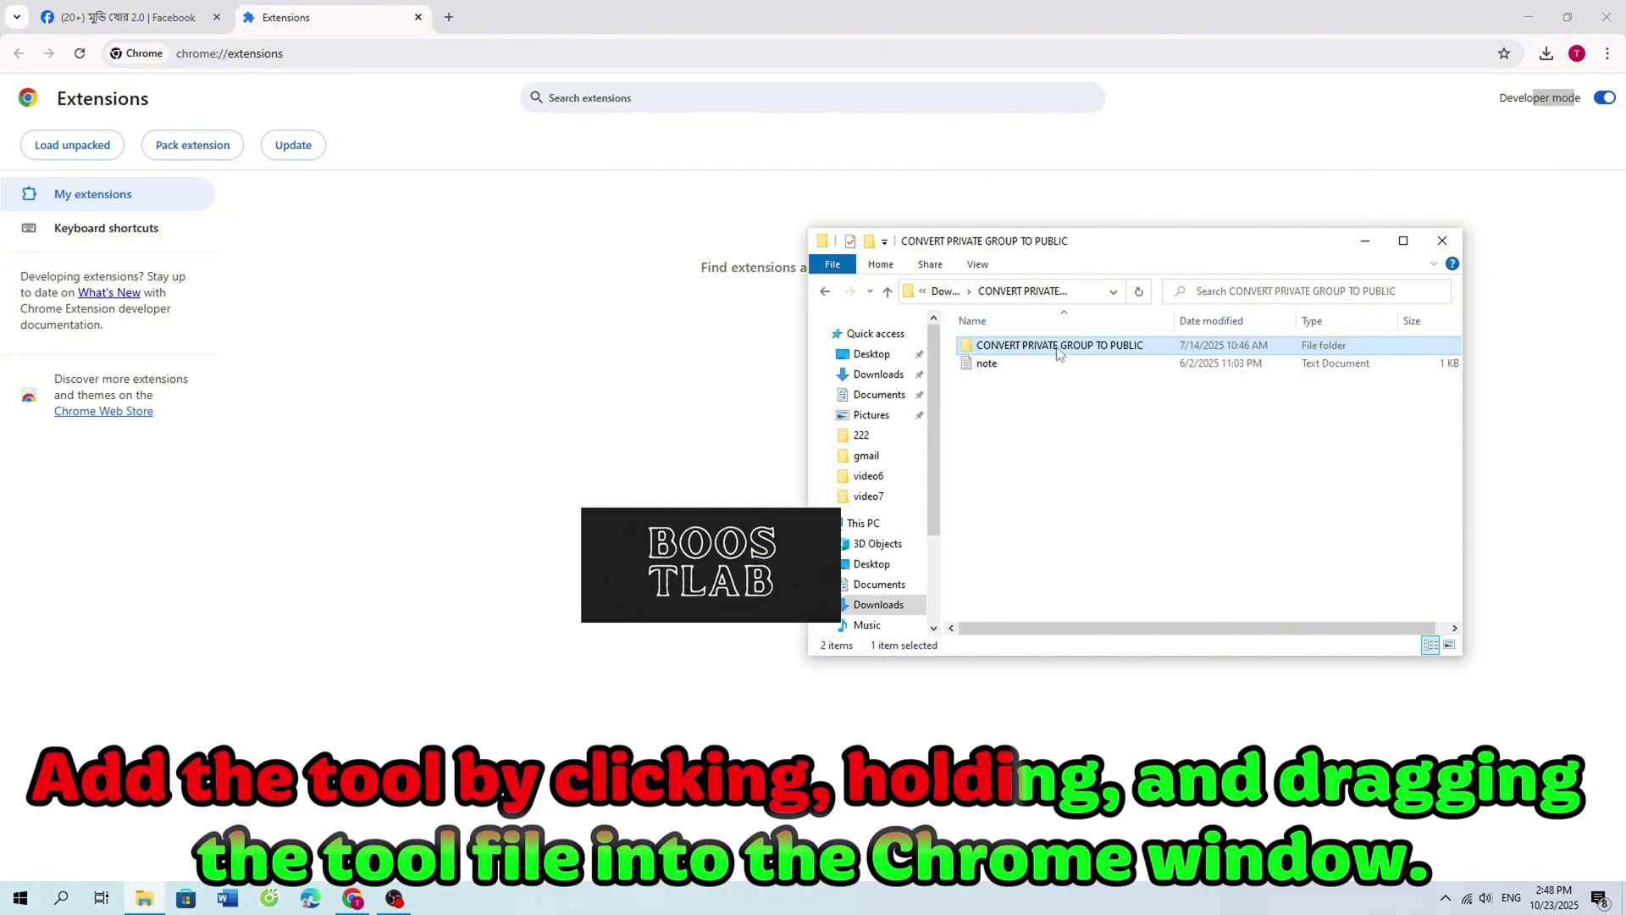
left_click_drag(1053, 350, 508, 419)
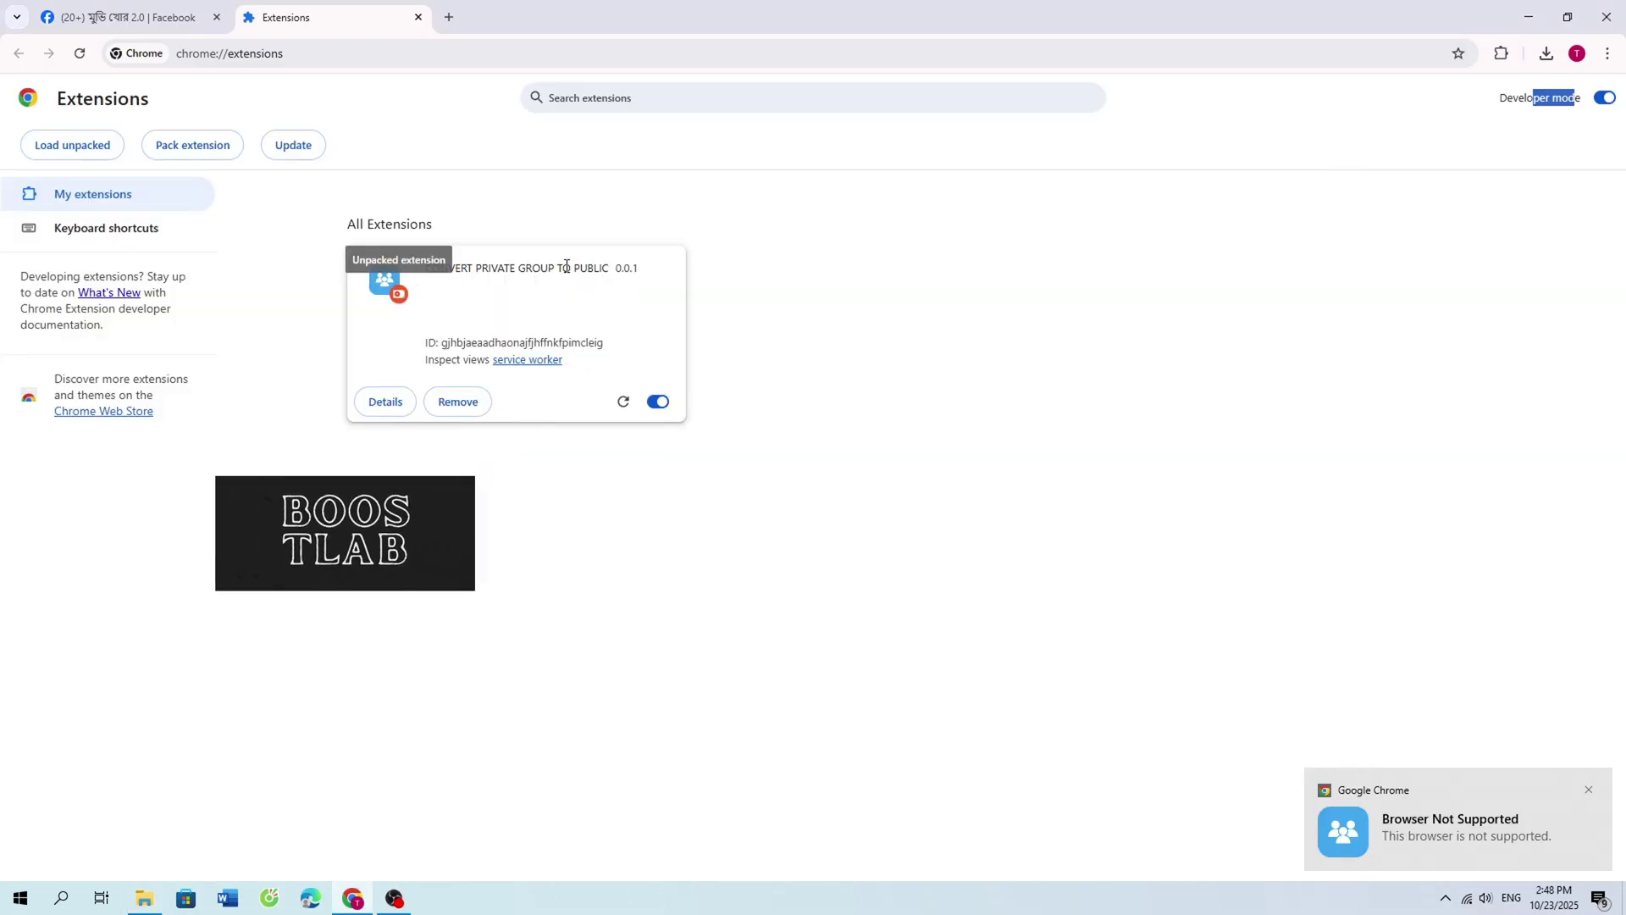
- Remove the CONVERT PRIVATE GROUP TO PUBLIC extension from Chrome
left_click(415, 291)
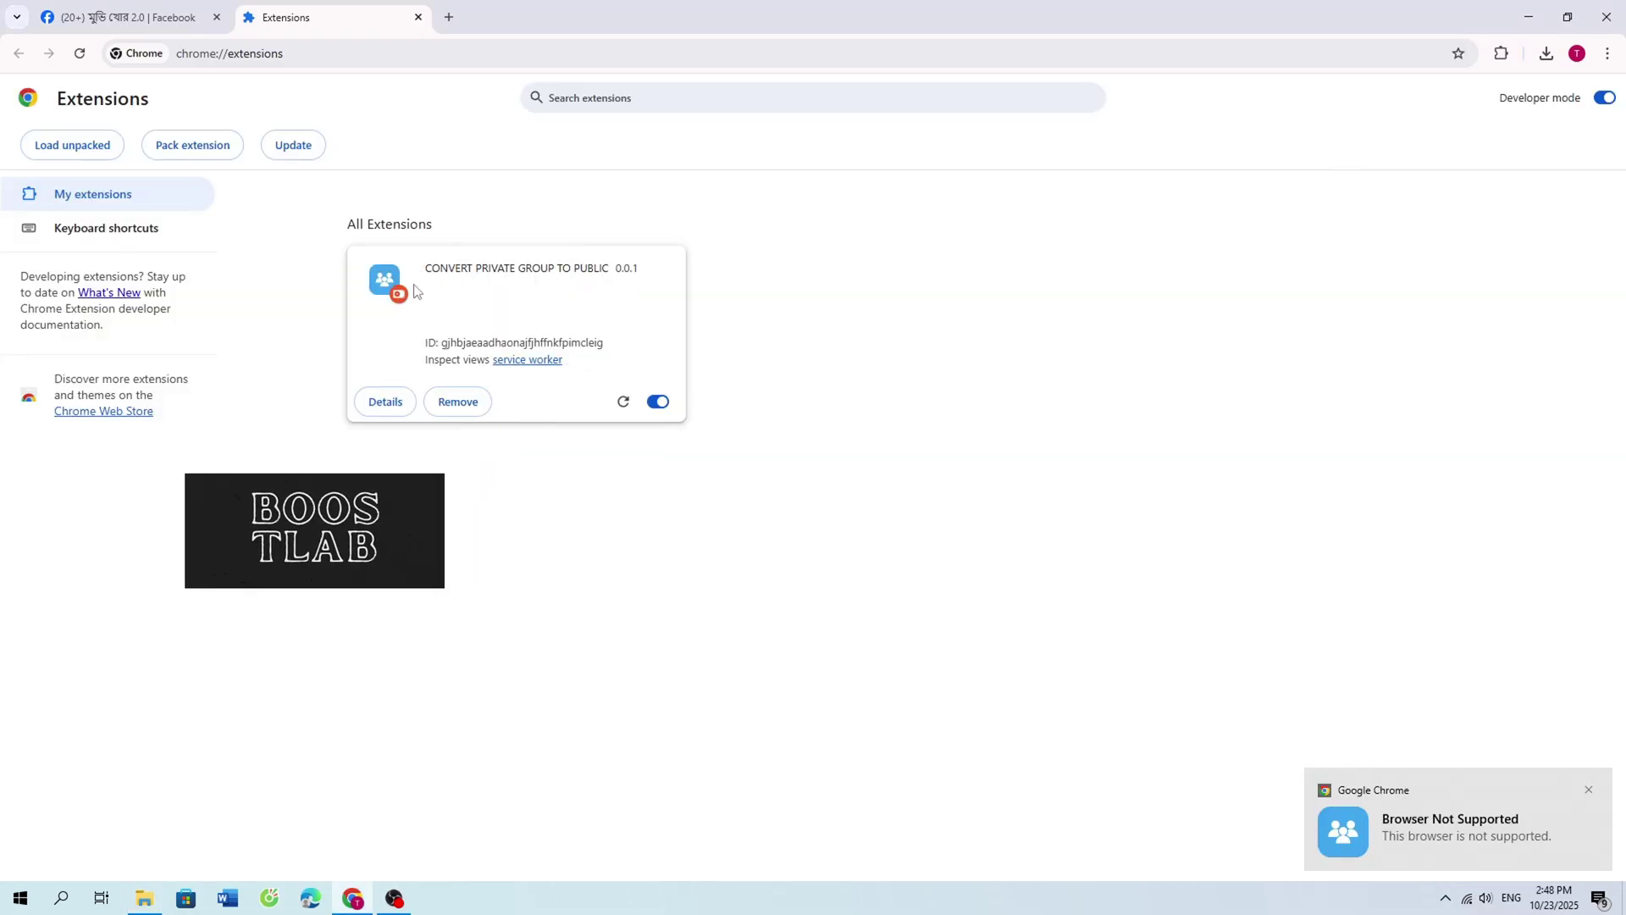
left_click(479, 402)
left_click(1347, 168)
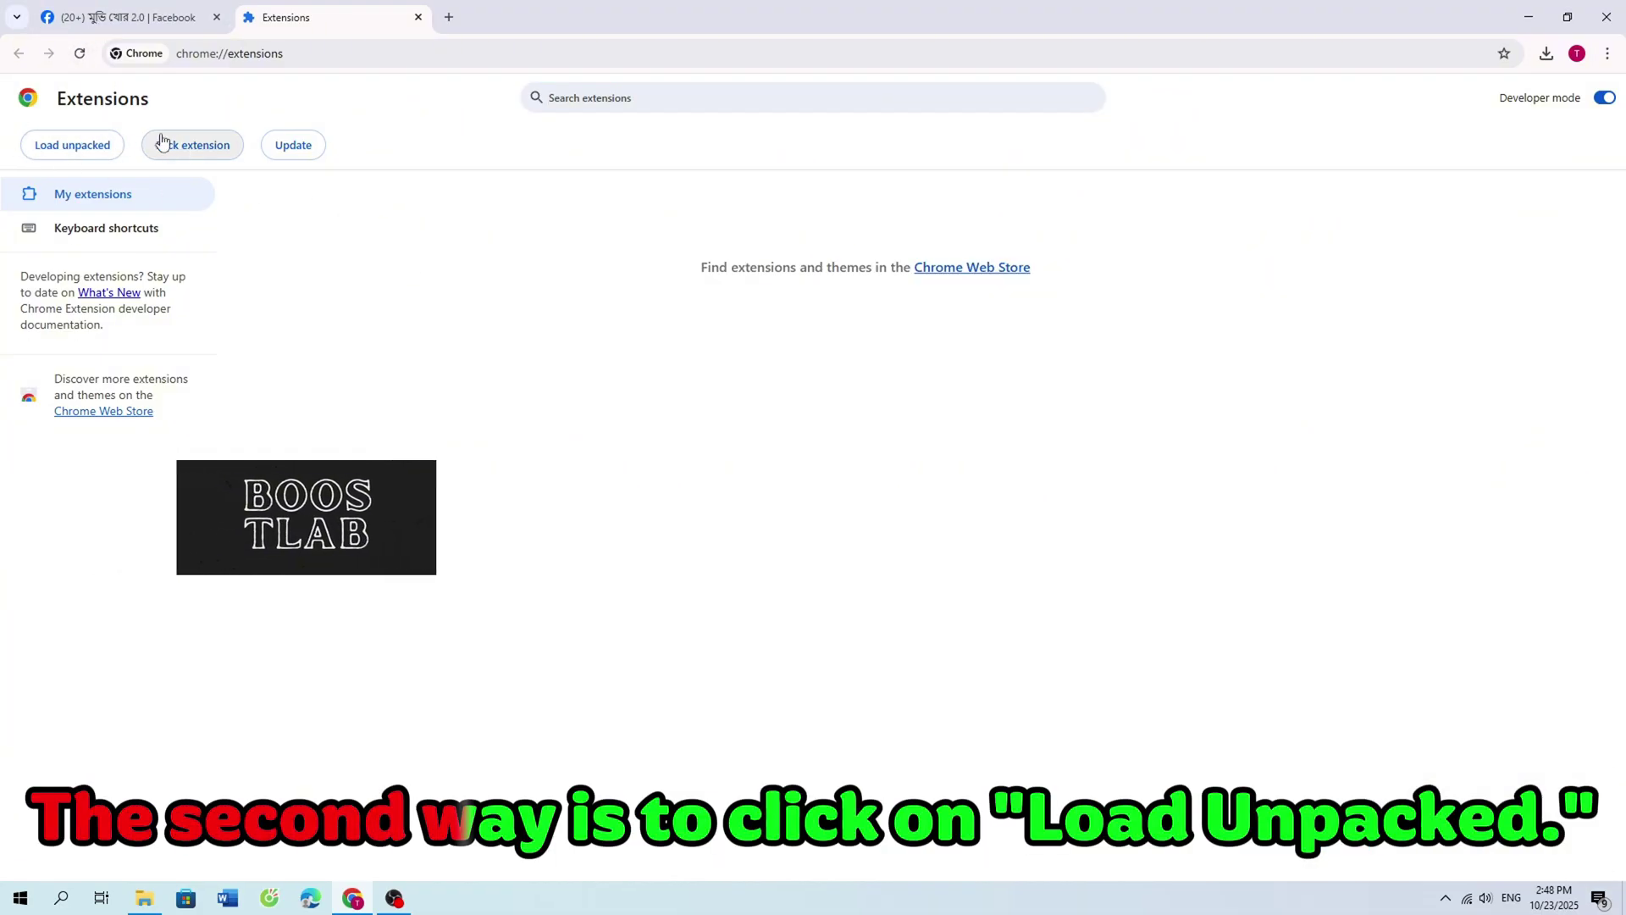
- Load the inner CONVERT PRIVATE GROUP TO PUBLIC folder from Downloads as an unpacked extension
left_click(83, 149)
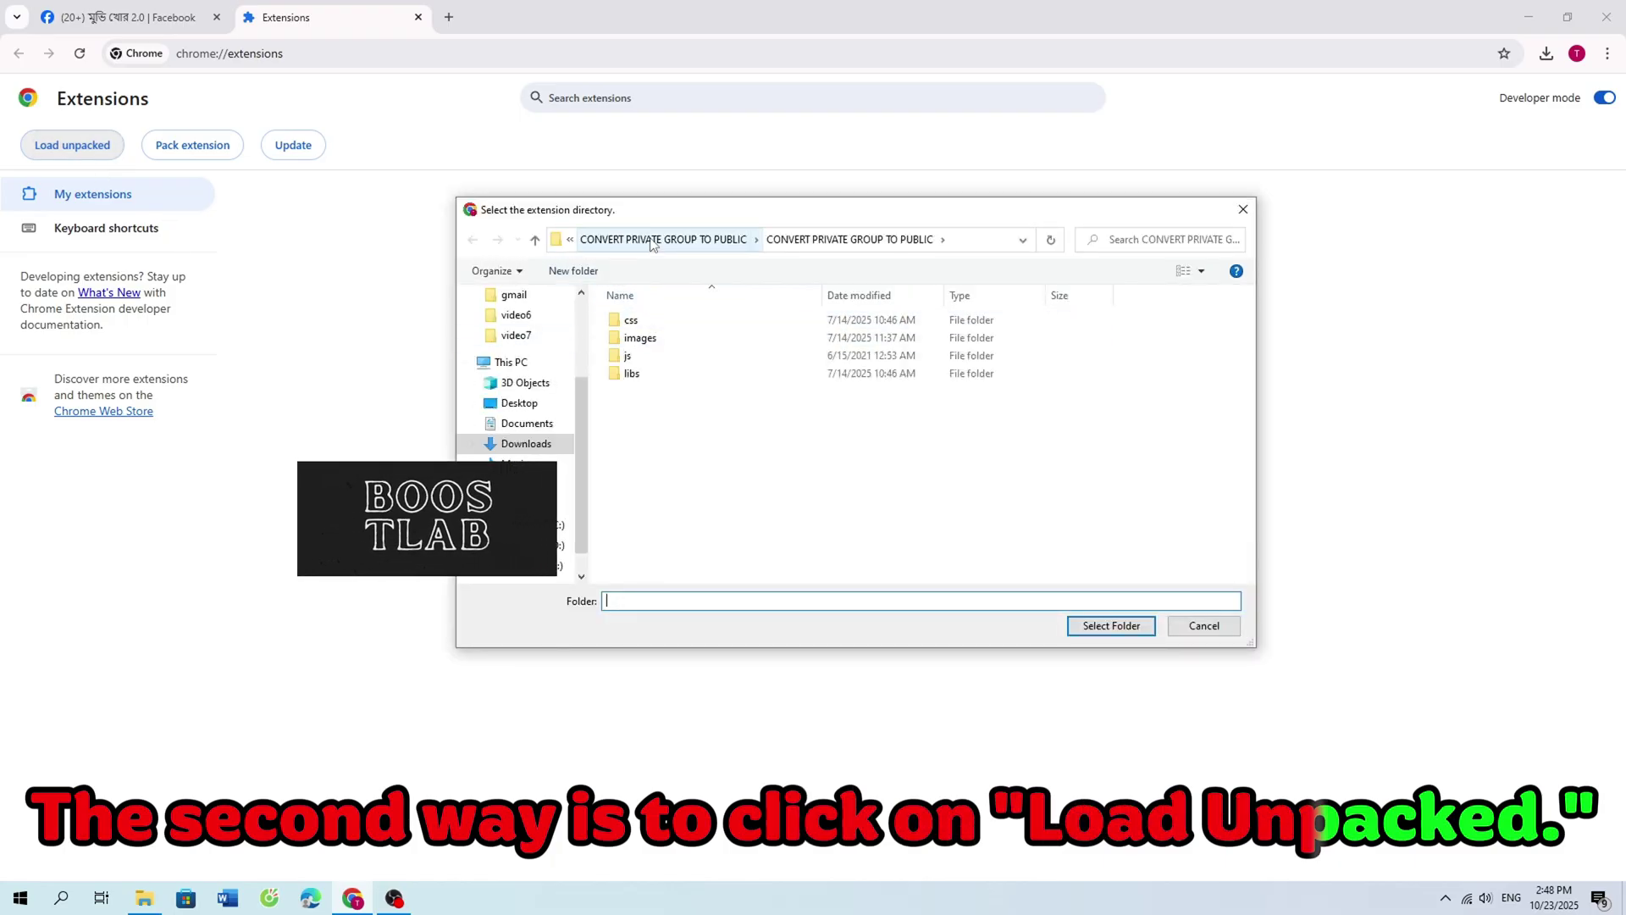
left_click(535, 239)
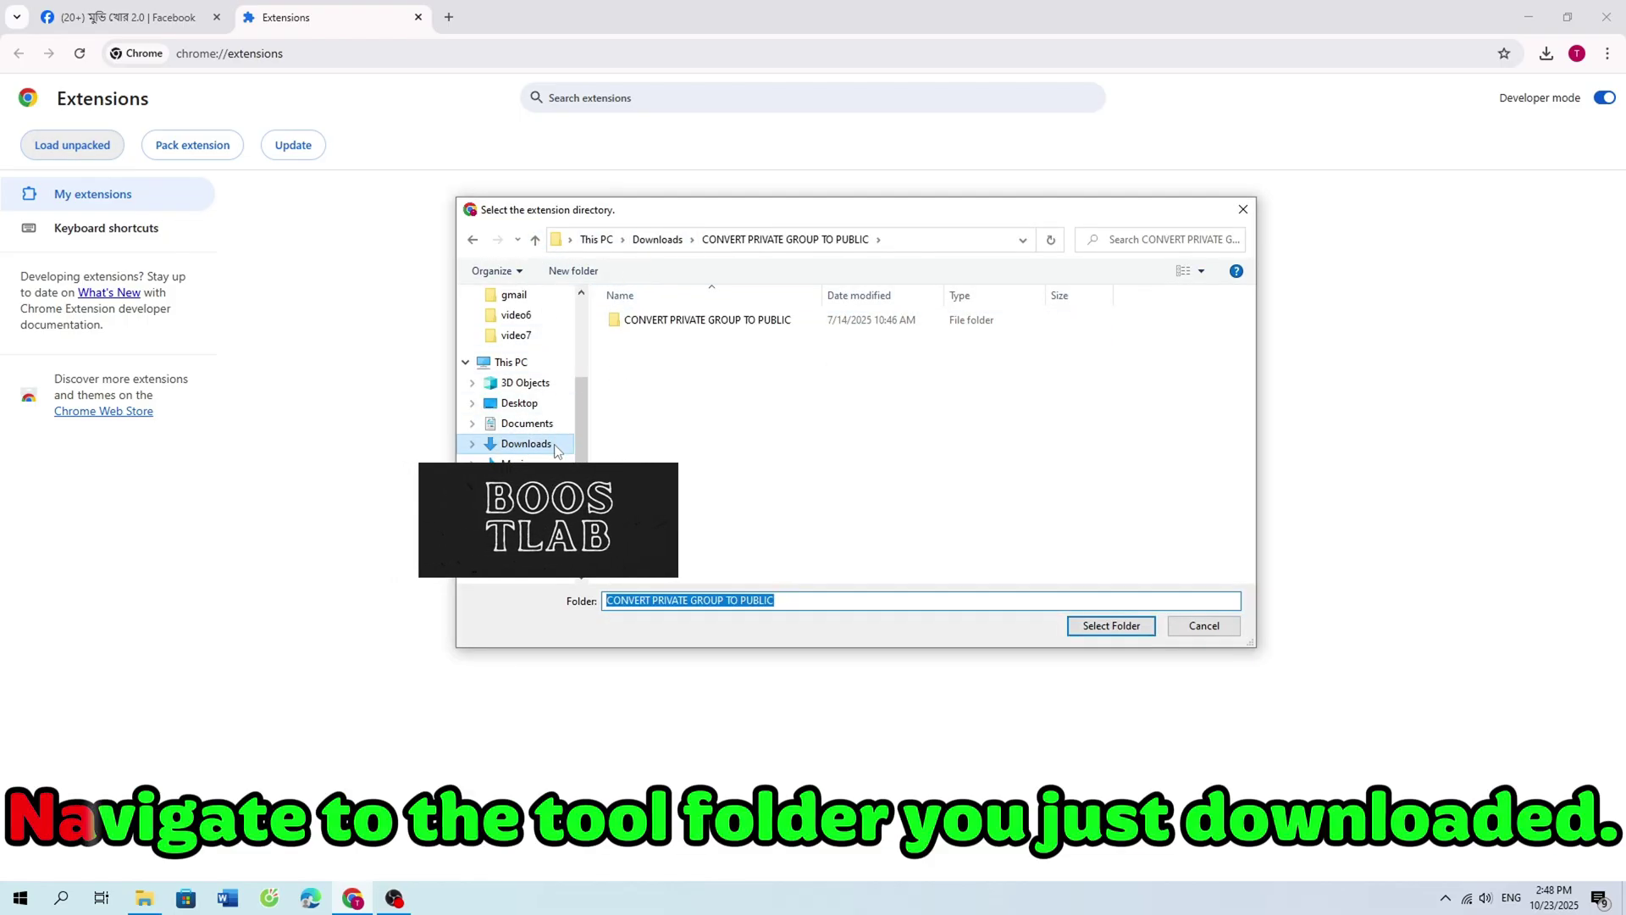
left_click(634, 244)
left_click(720, 344)
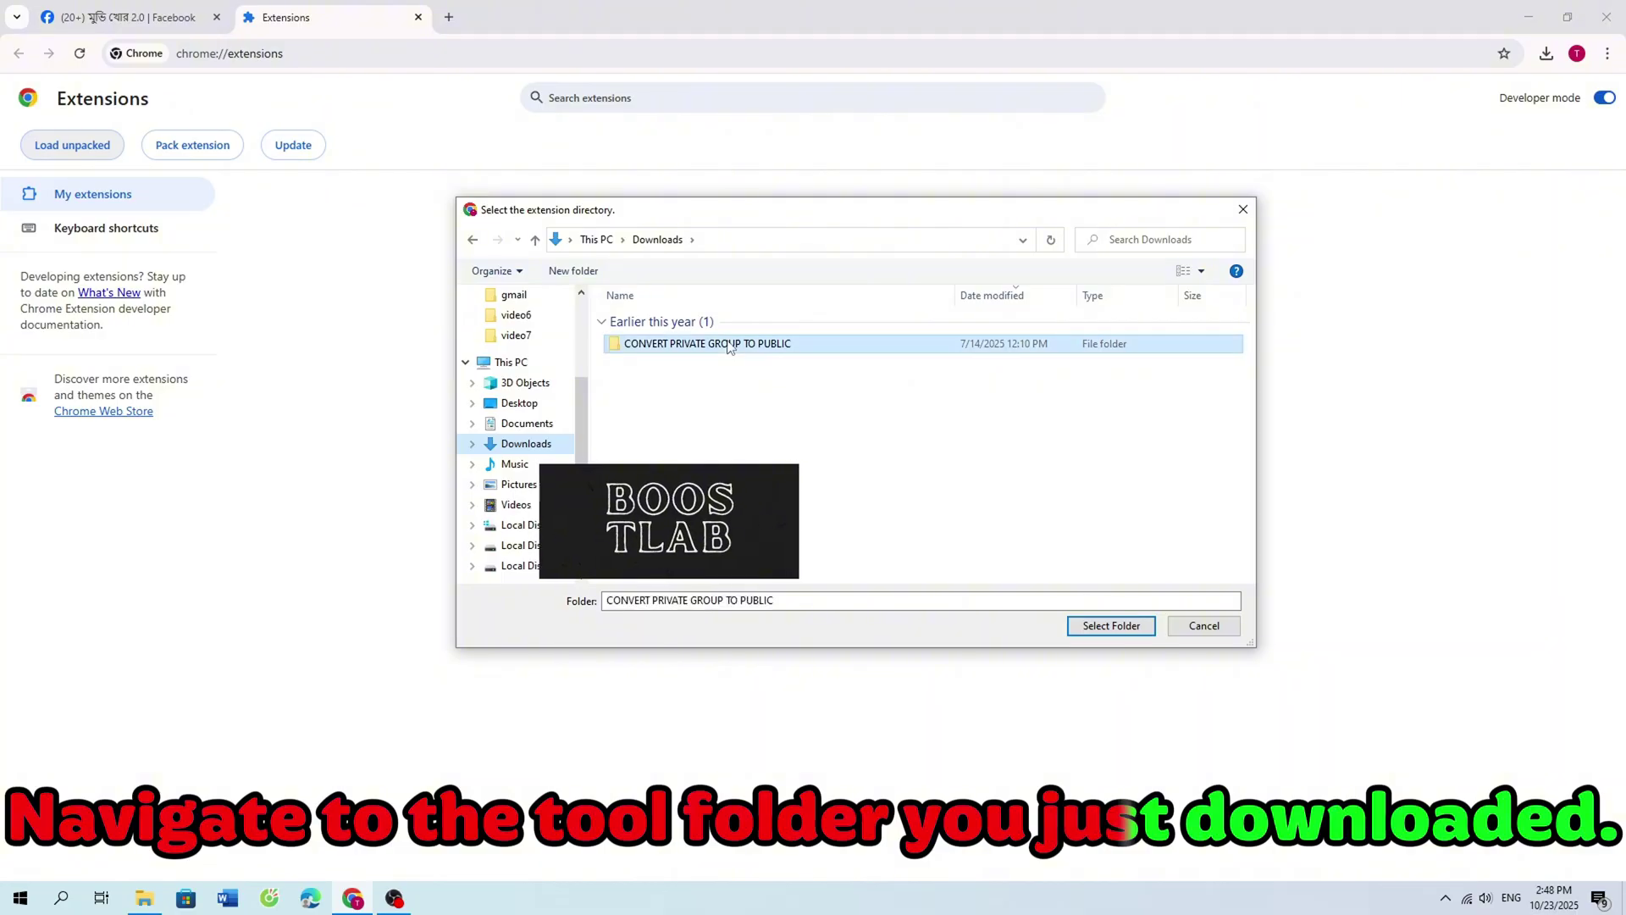
double_click(741, 345)
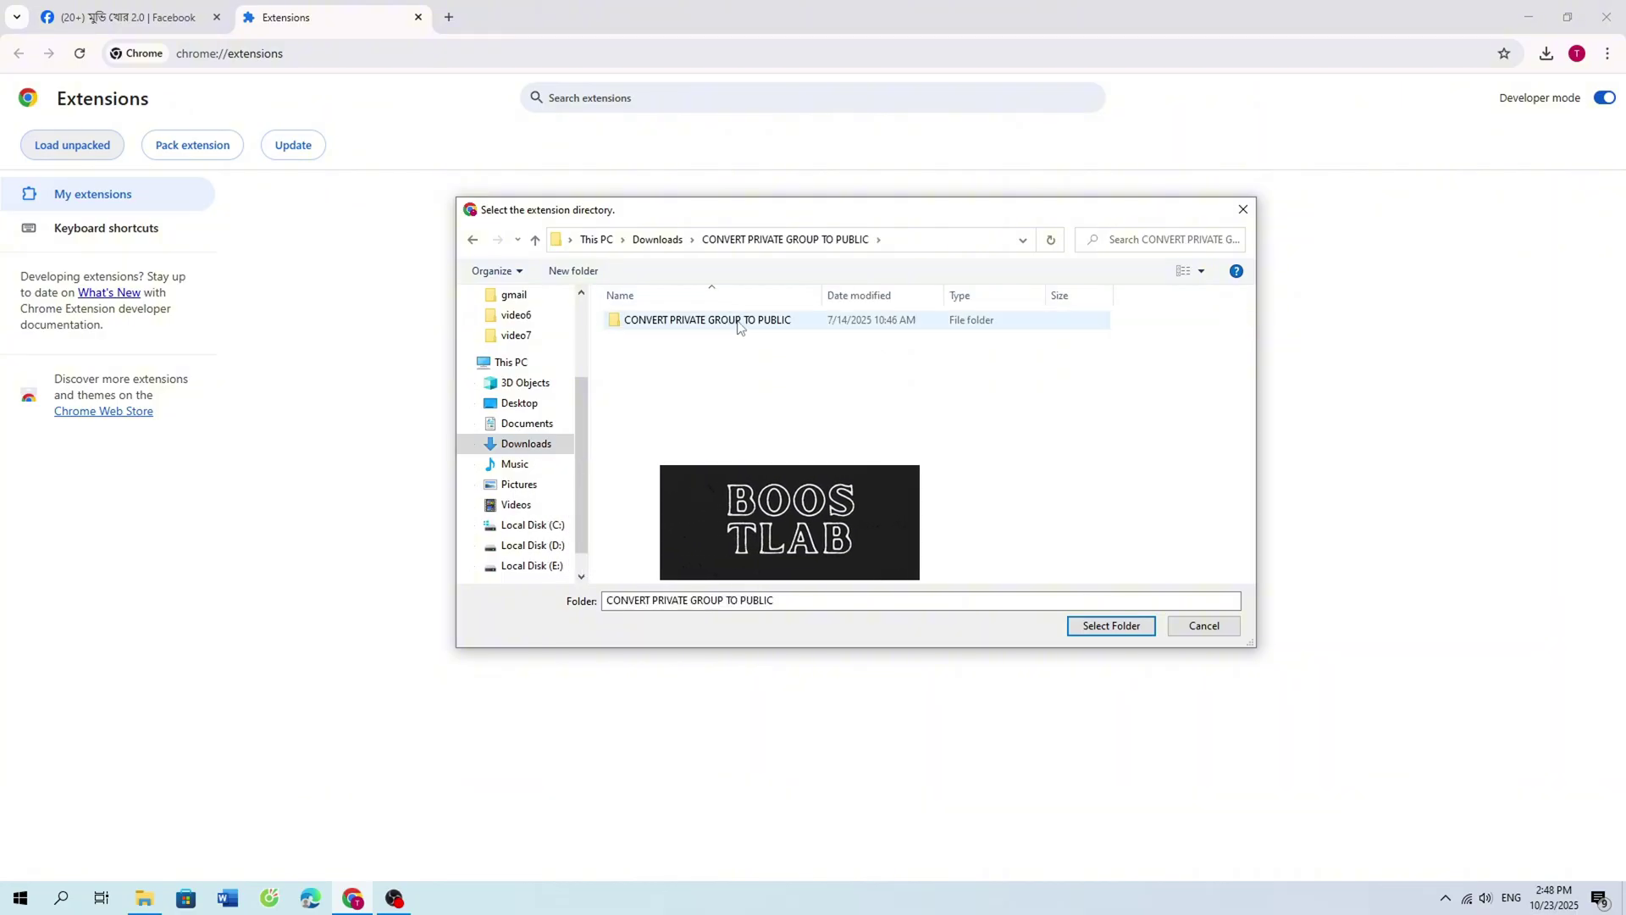
double_click(728, 323)
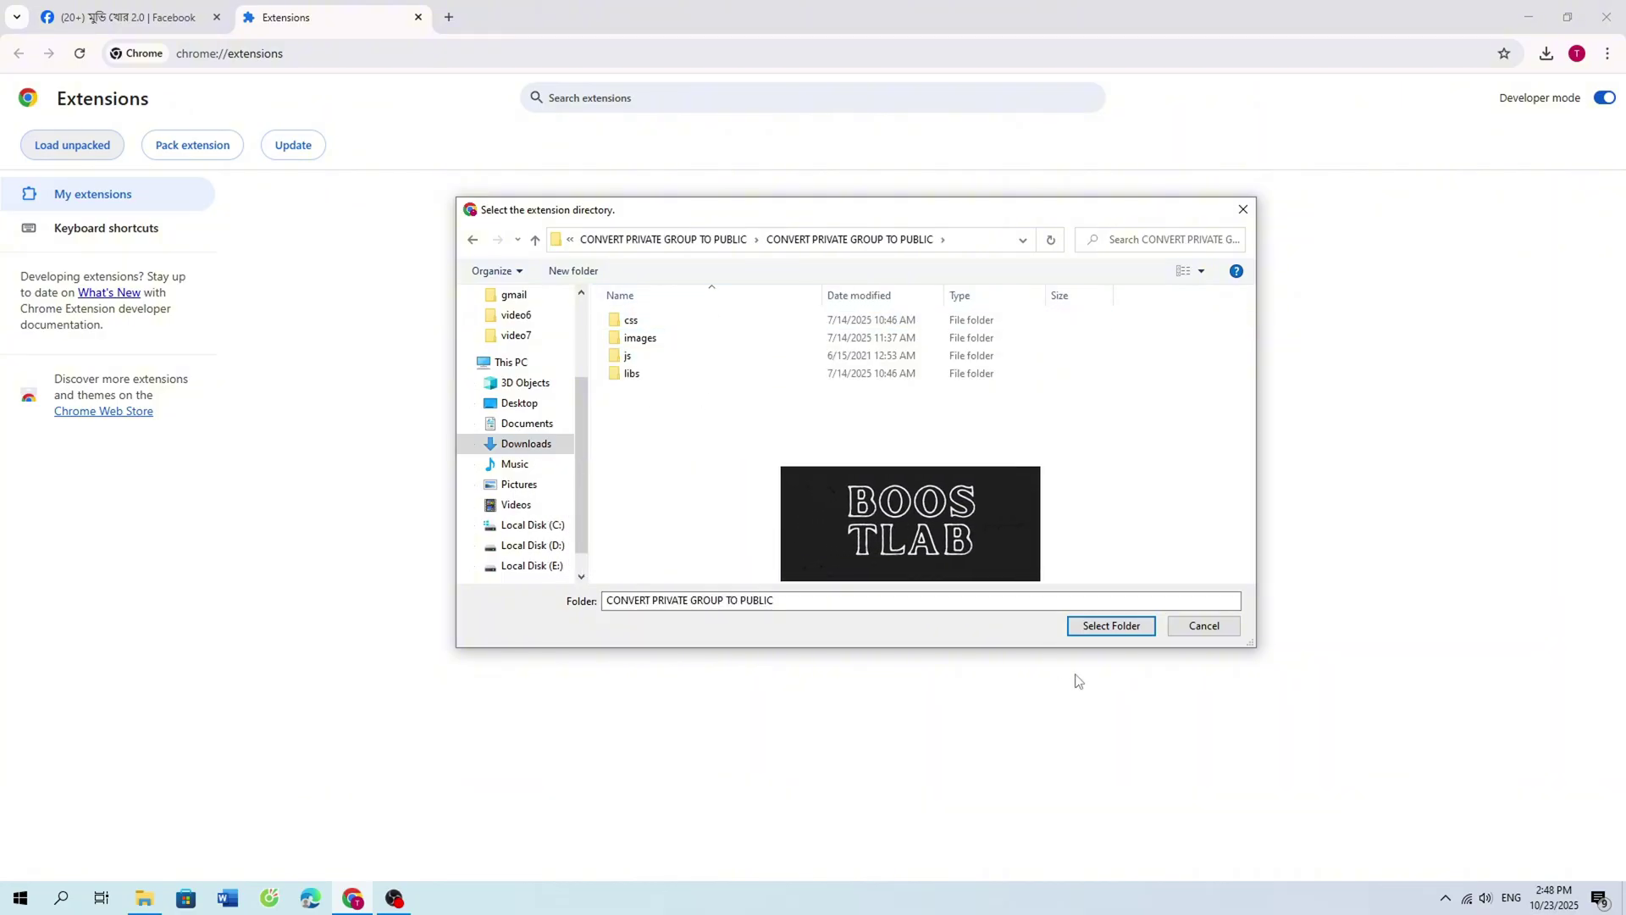
left_click(1110, 625)
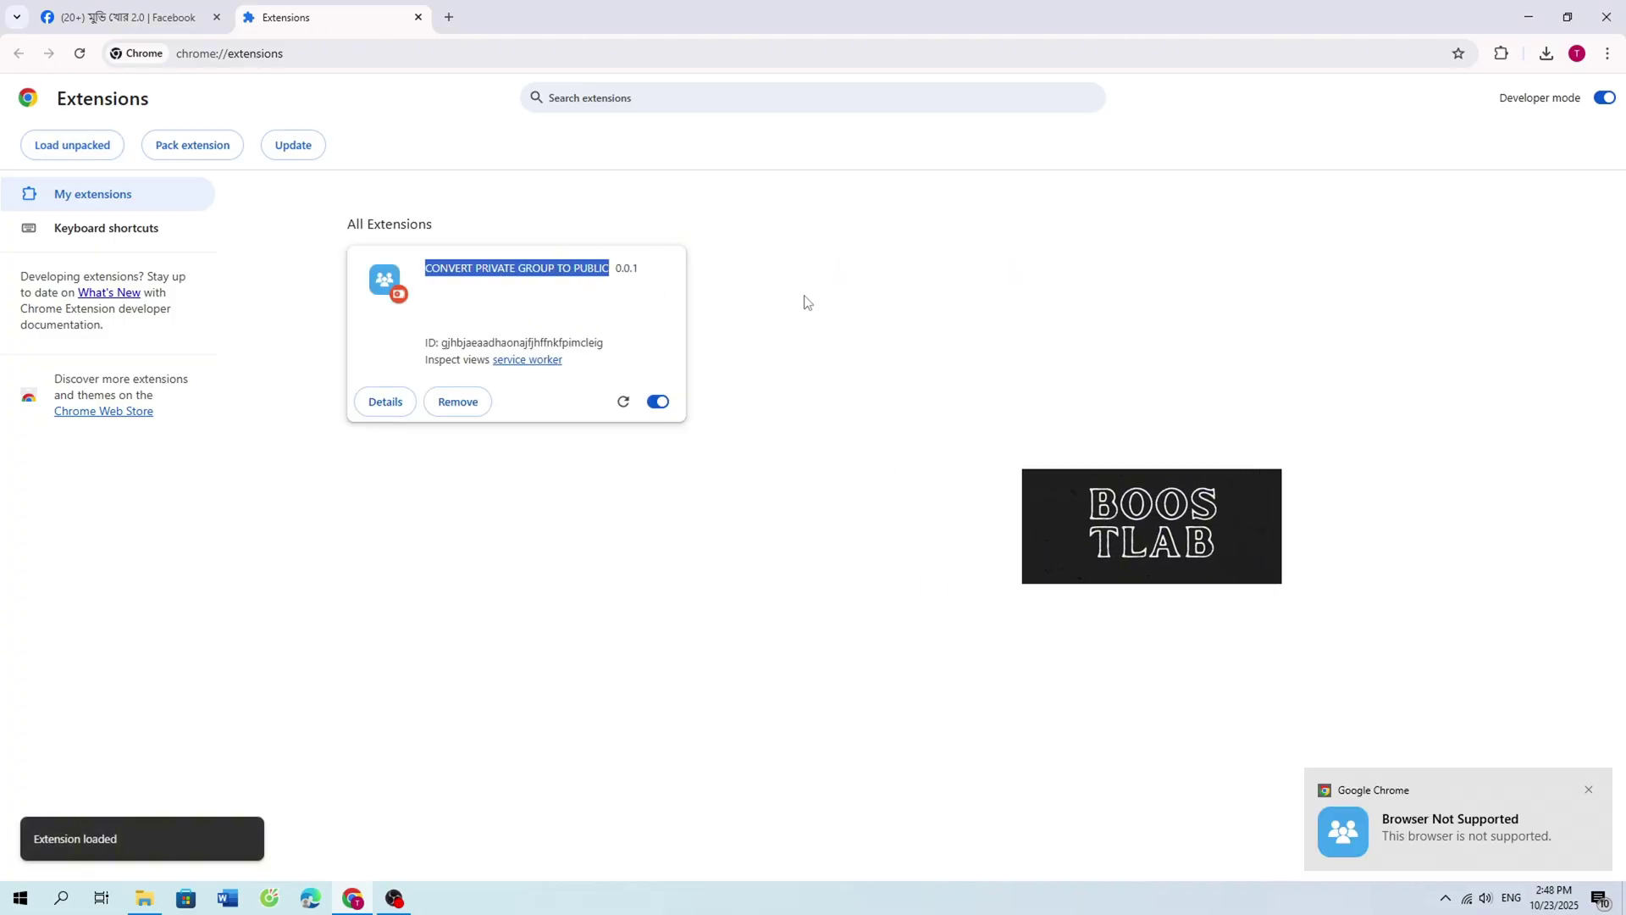
left_click(797, 355)
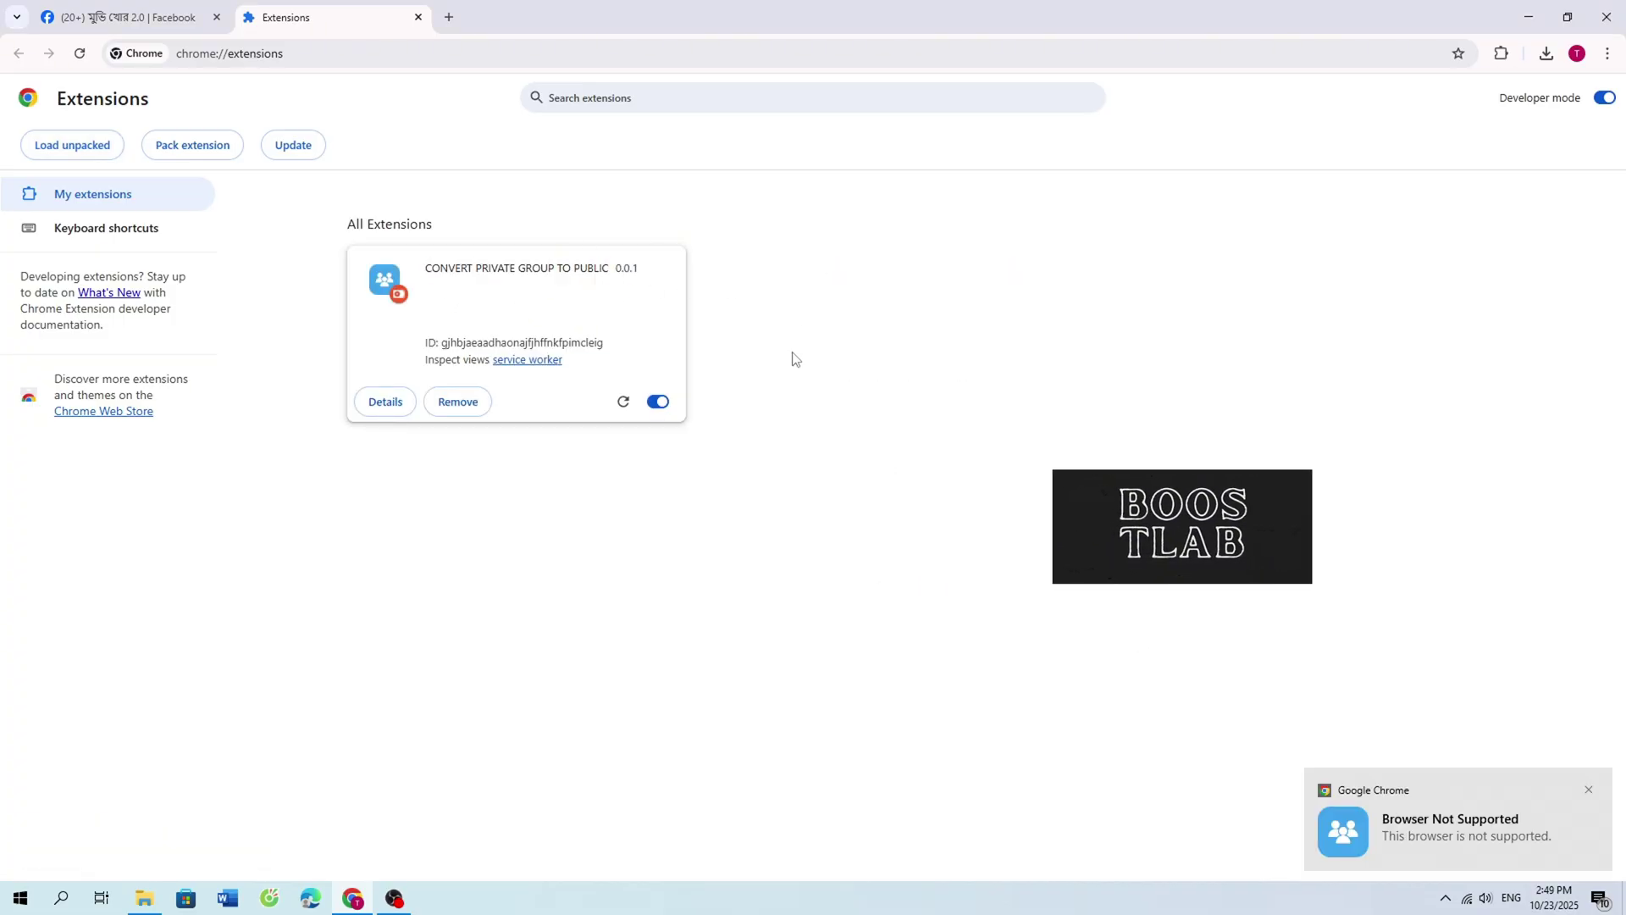
- Launch the CONVERT PRIVATE GROUP TO PUBLIC extension and locate the group UID field on its request form
left_click(1502, 54)
left_click(1499, 63)
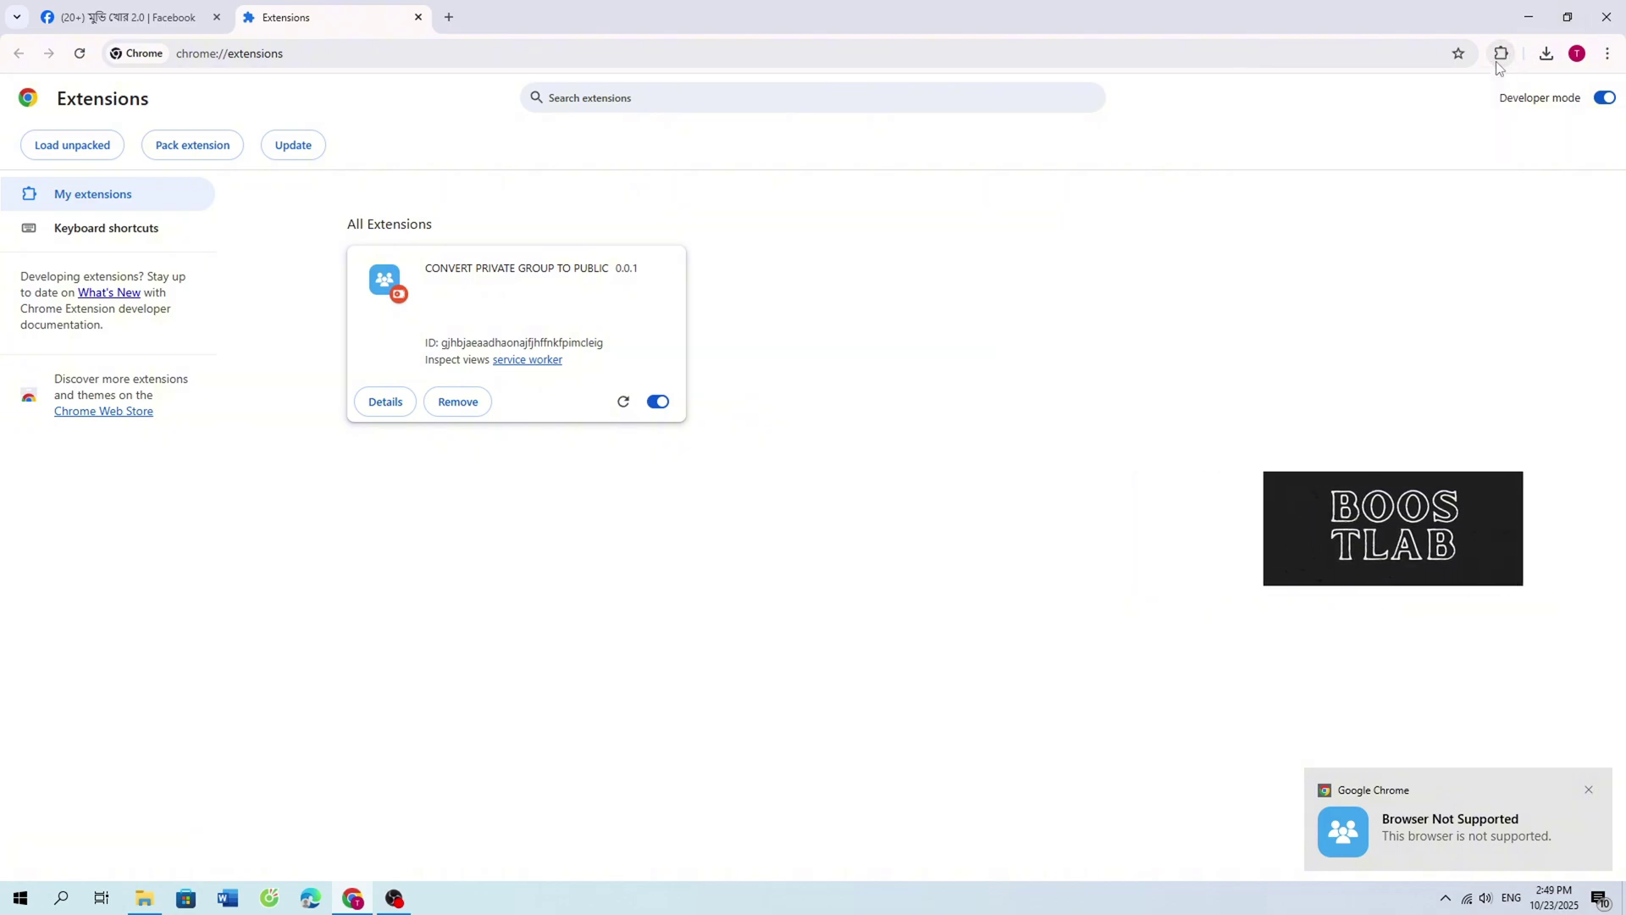
left_click(1498, 59)
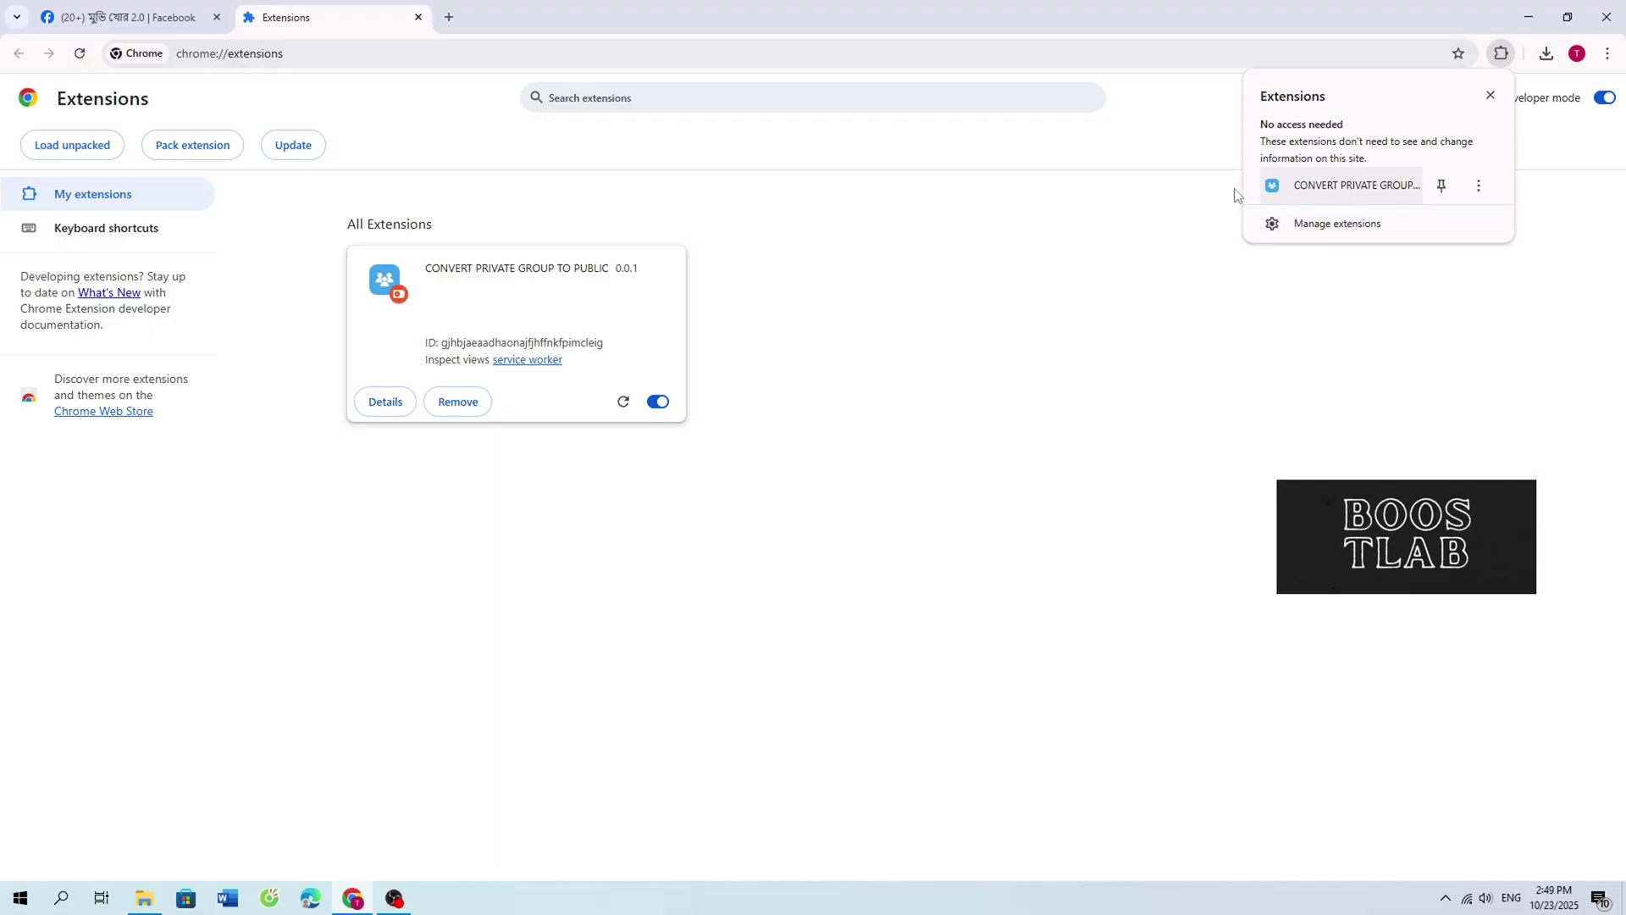
left_click(1318, 186)
left_click_drag(623, 149, 936, 181)
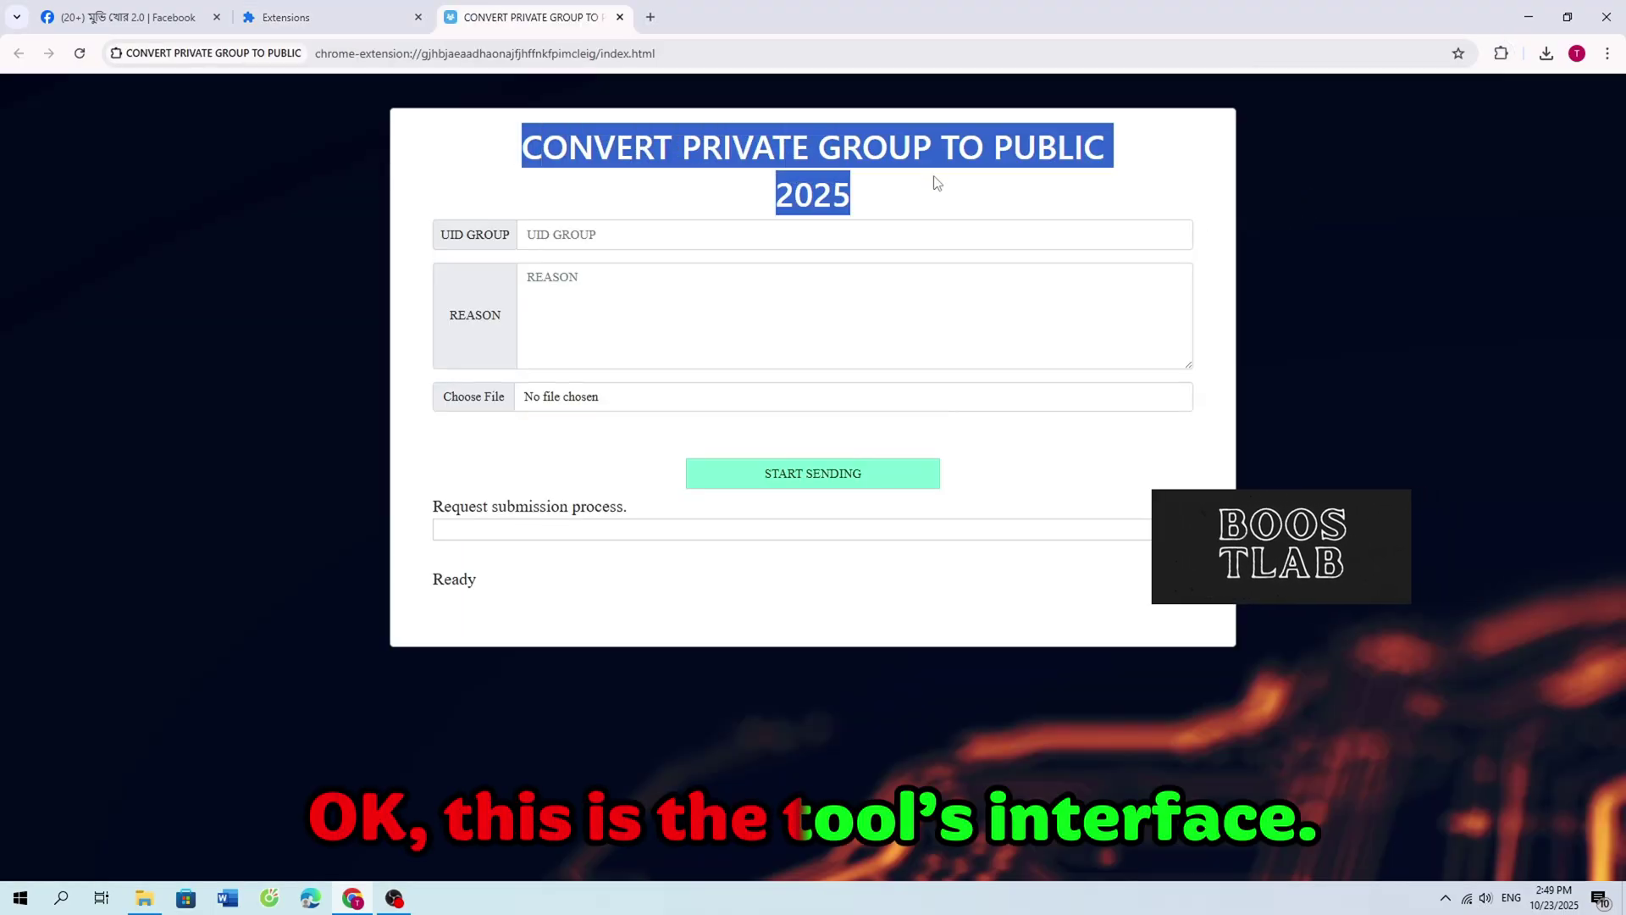
left_click(490, 178)
left_click_drag(441, 234, 544, 234)
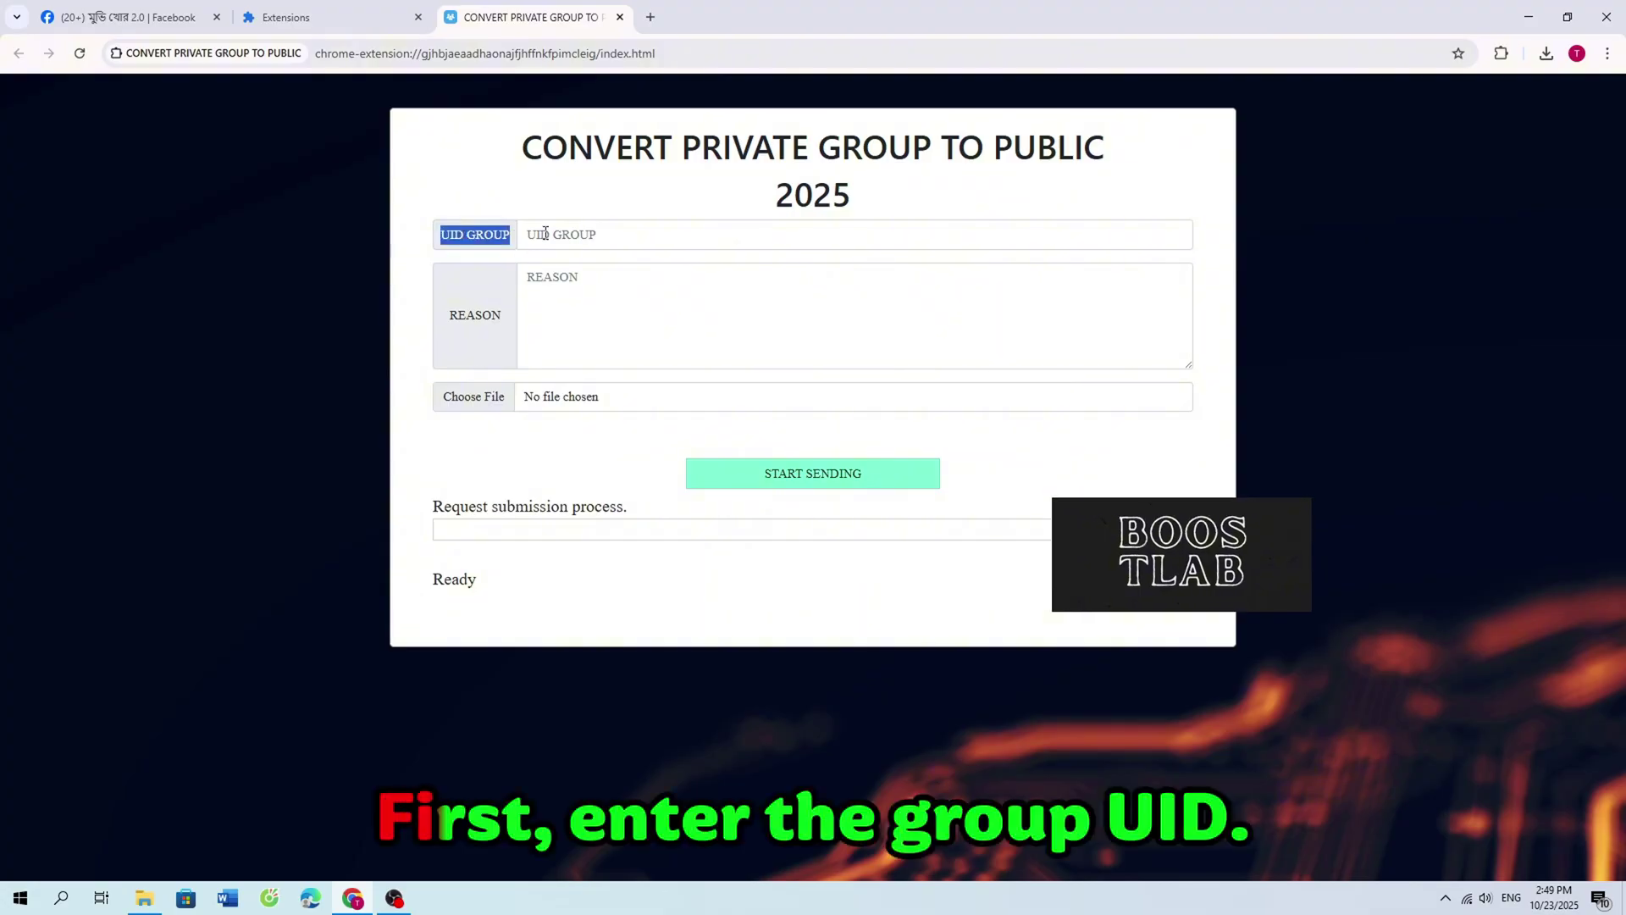
- Copy the numeric group UID from the Facebook group's web address into the extension form's UID GROUP field
left_click(127, 17)
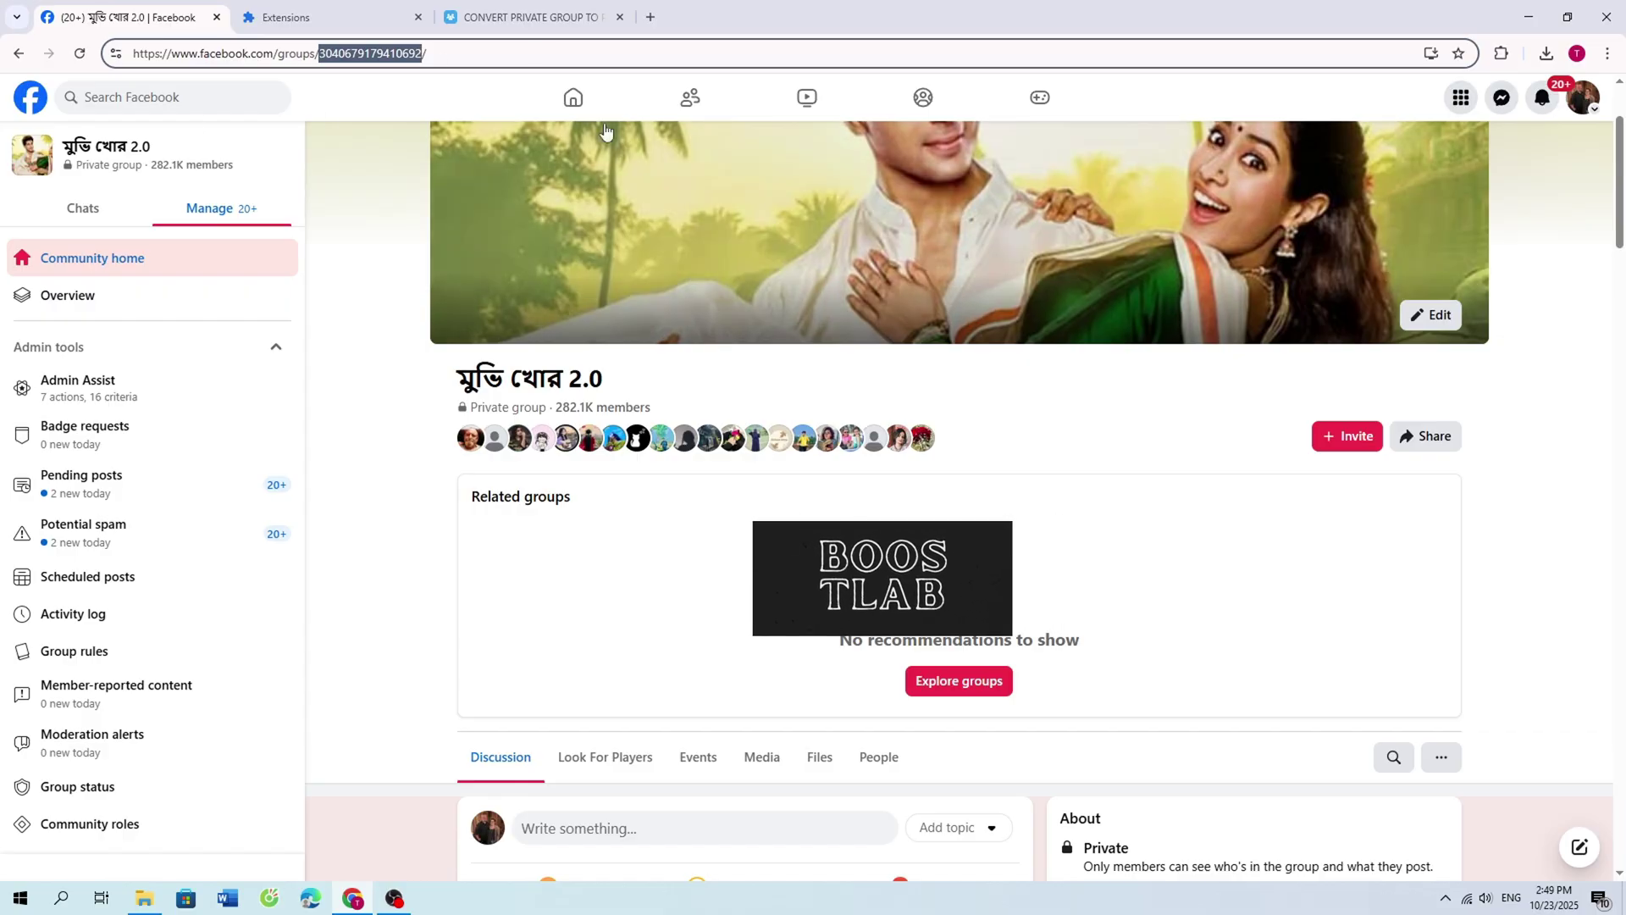
right_click(357, 52)
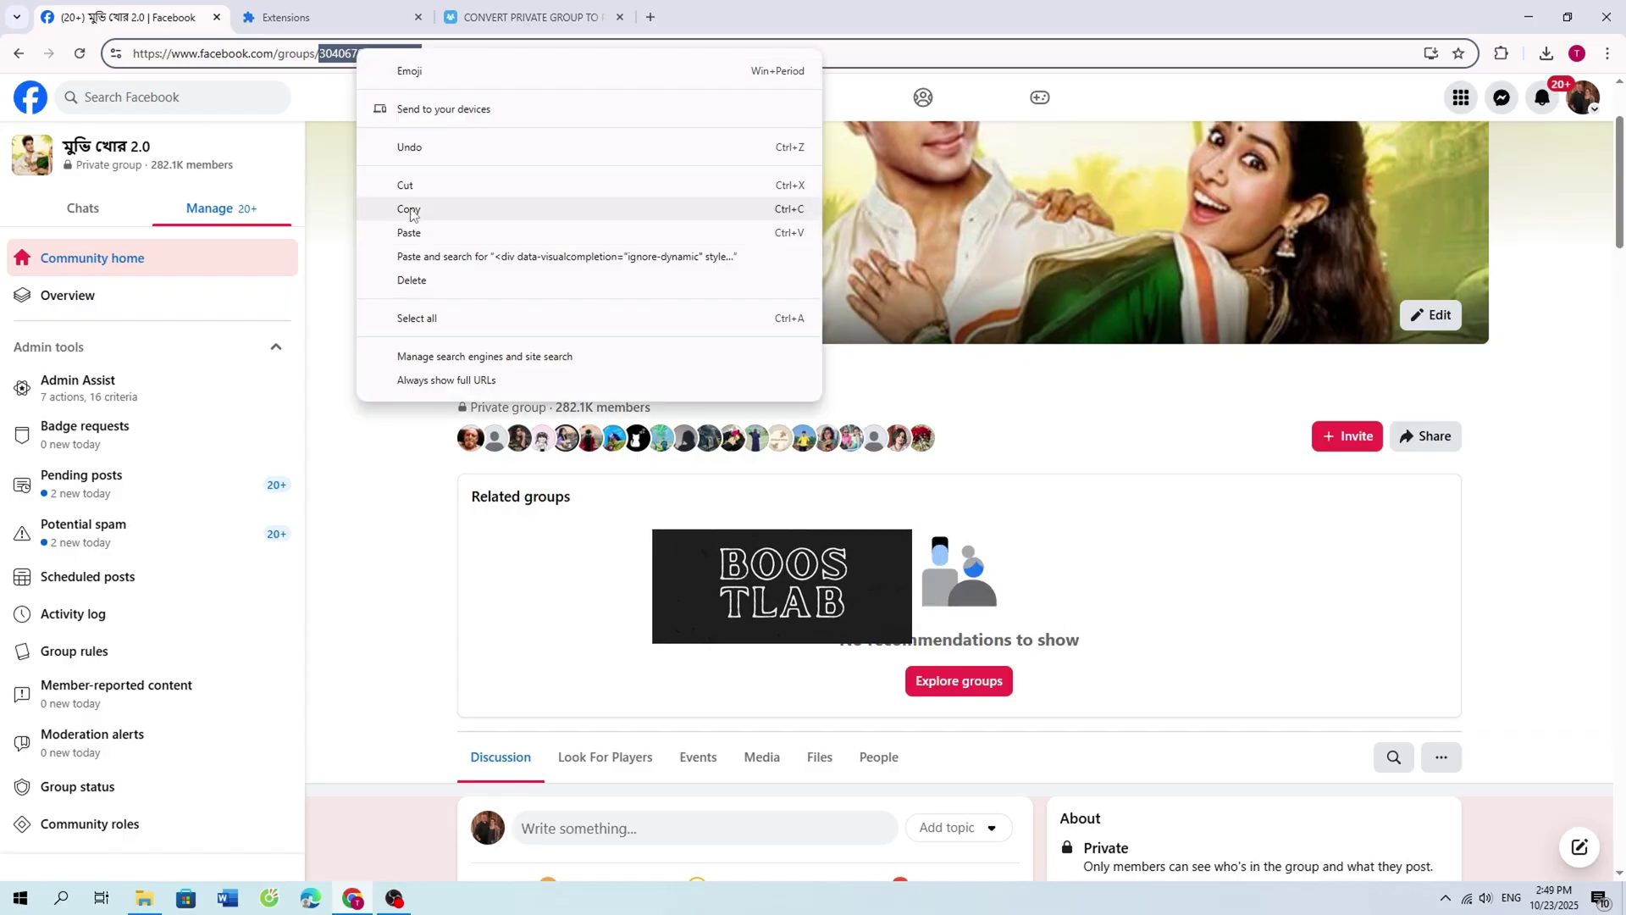
left_click(462, 209)
left_click(530, 17)
left_click(567, 234)
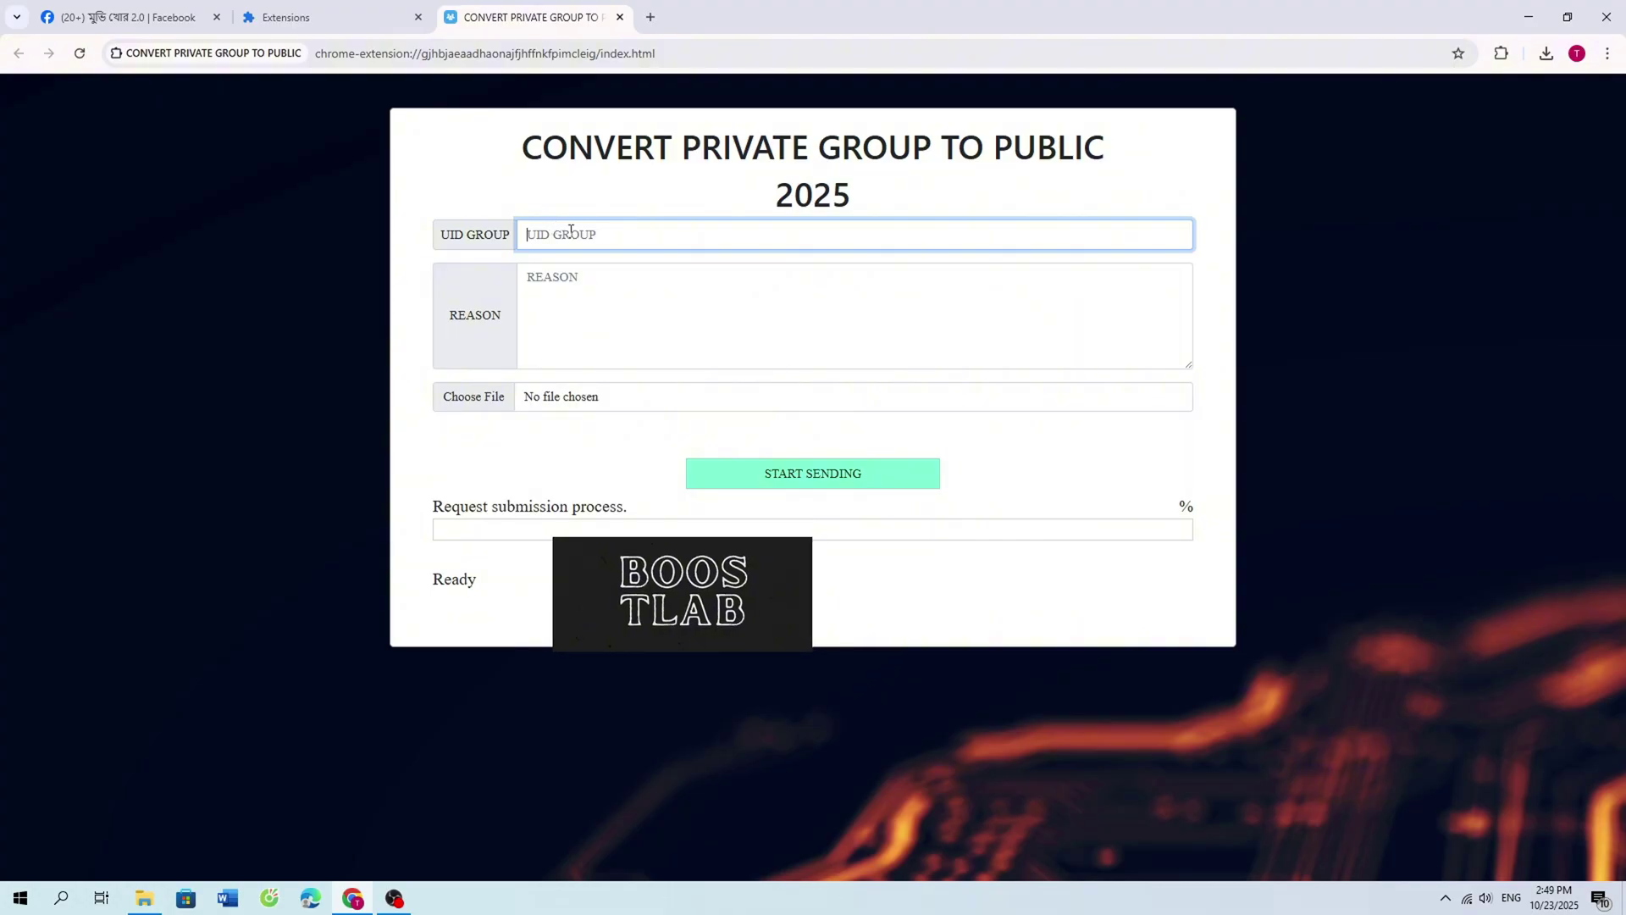
right_click(572, 238)
left_click(624, 402)
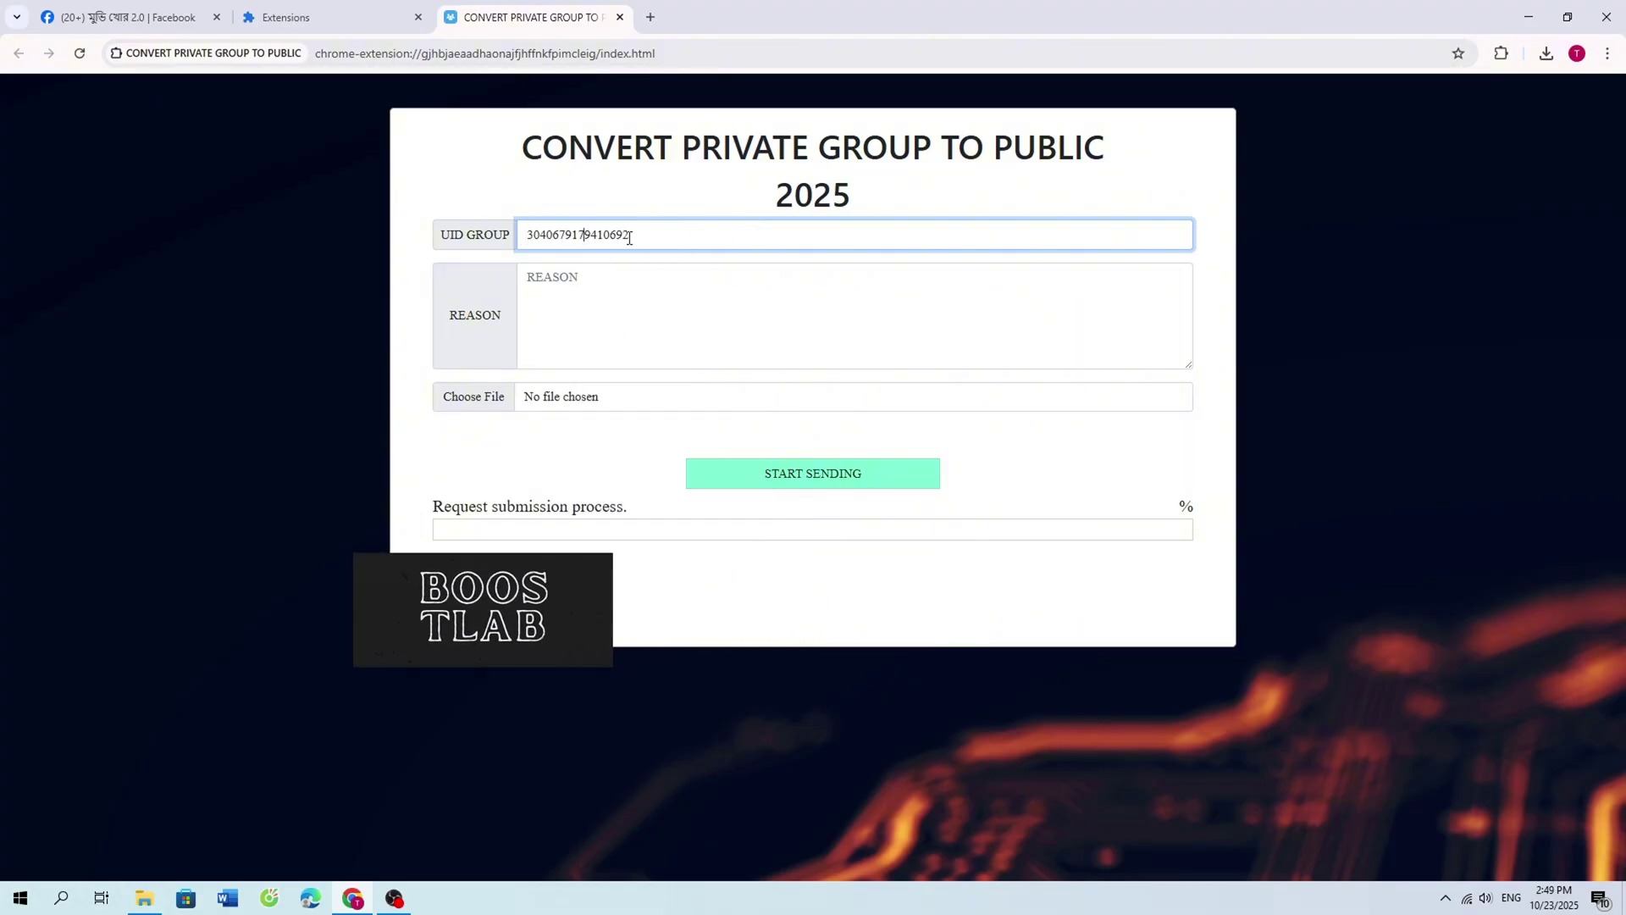
- Open the note text file from the CONVERT PRIVATE GROUP TO PUBLIC folder and copy its entire sample reason
double_click(458, 329)
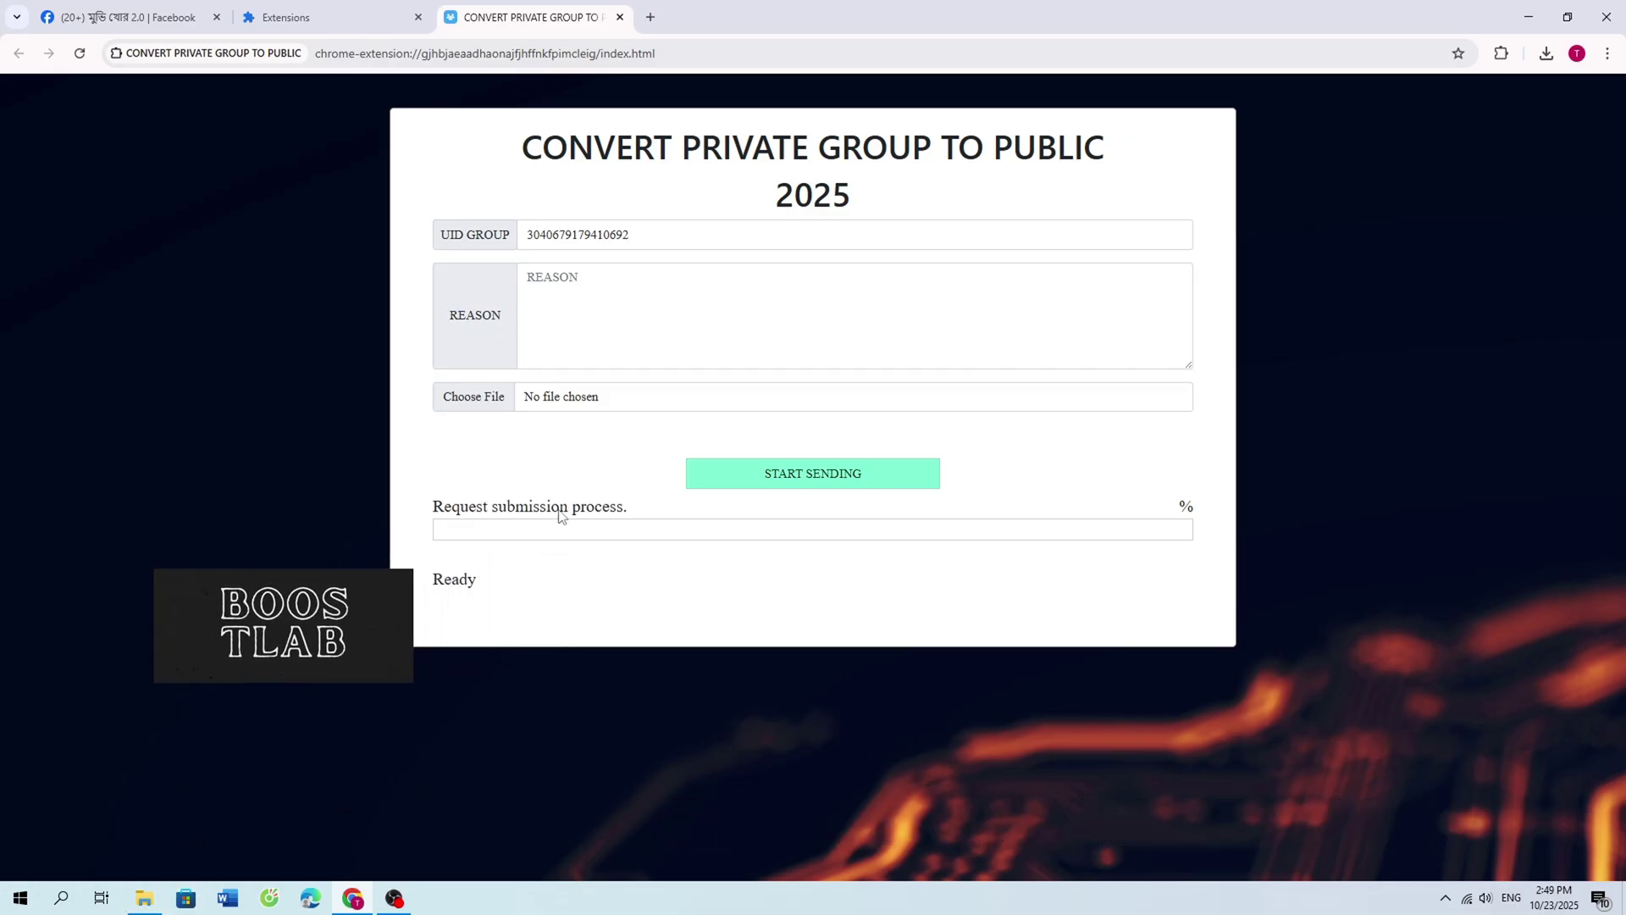
left_click(148, 895)
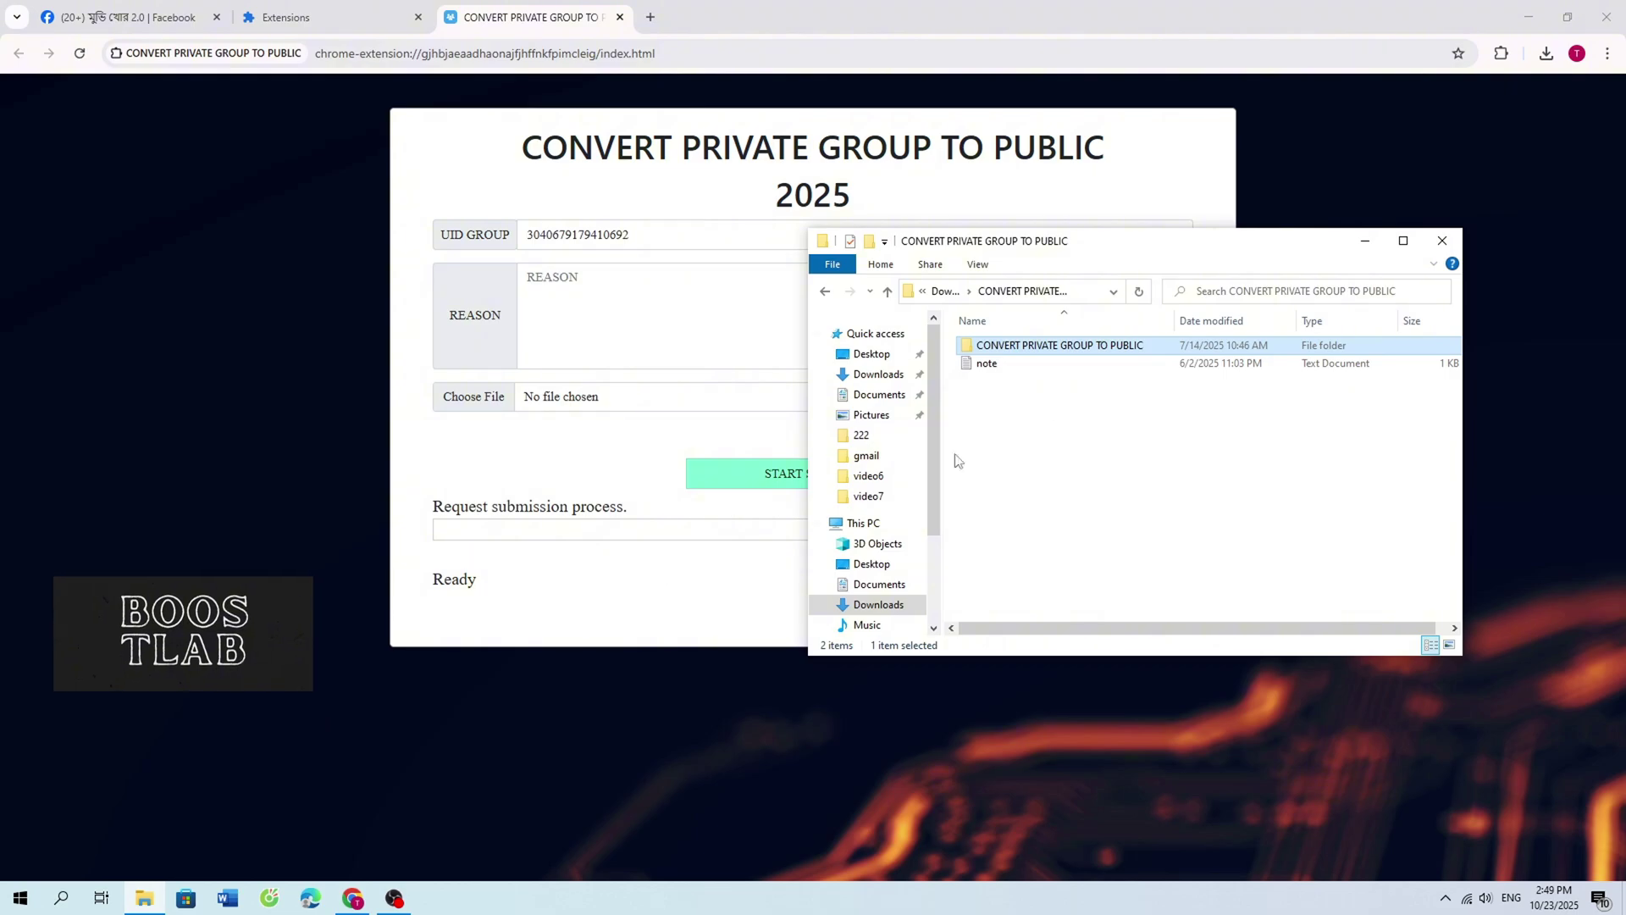
left_click(1050, 368)
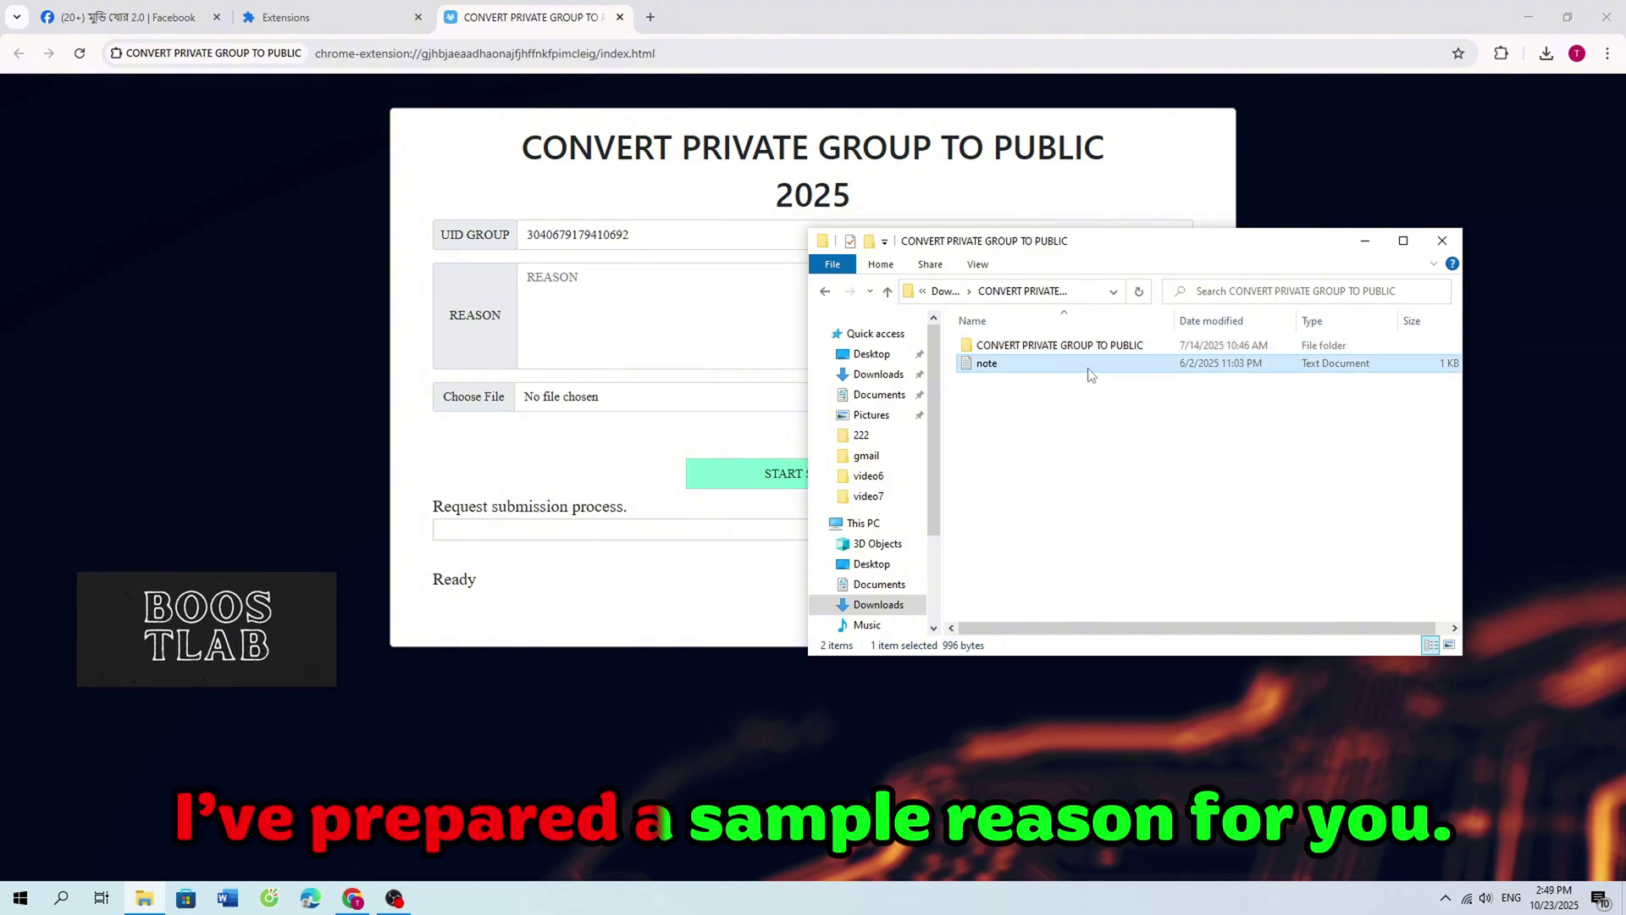
double_click(993, 366)
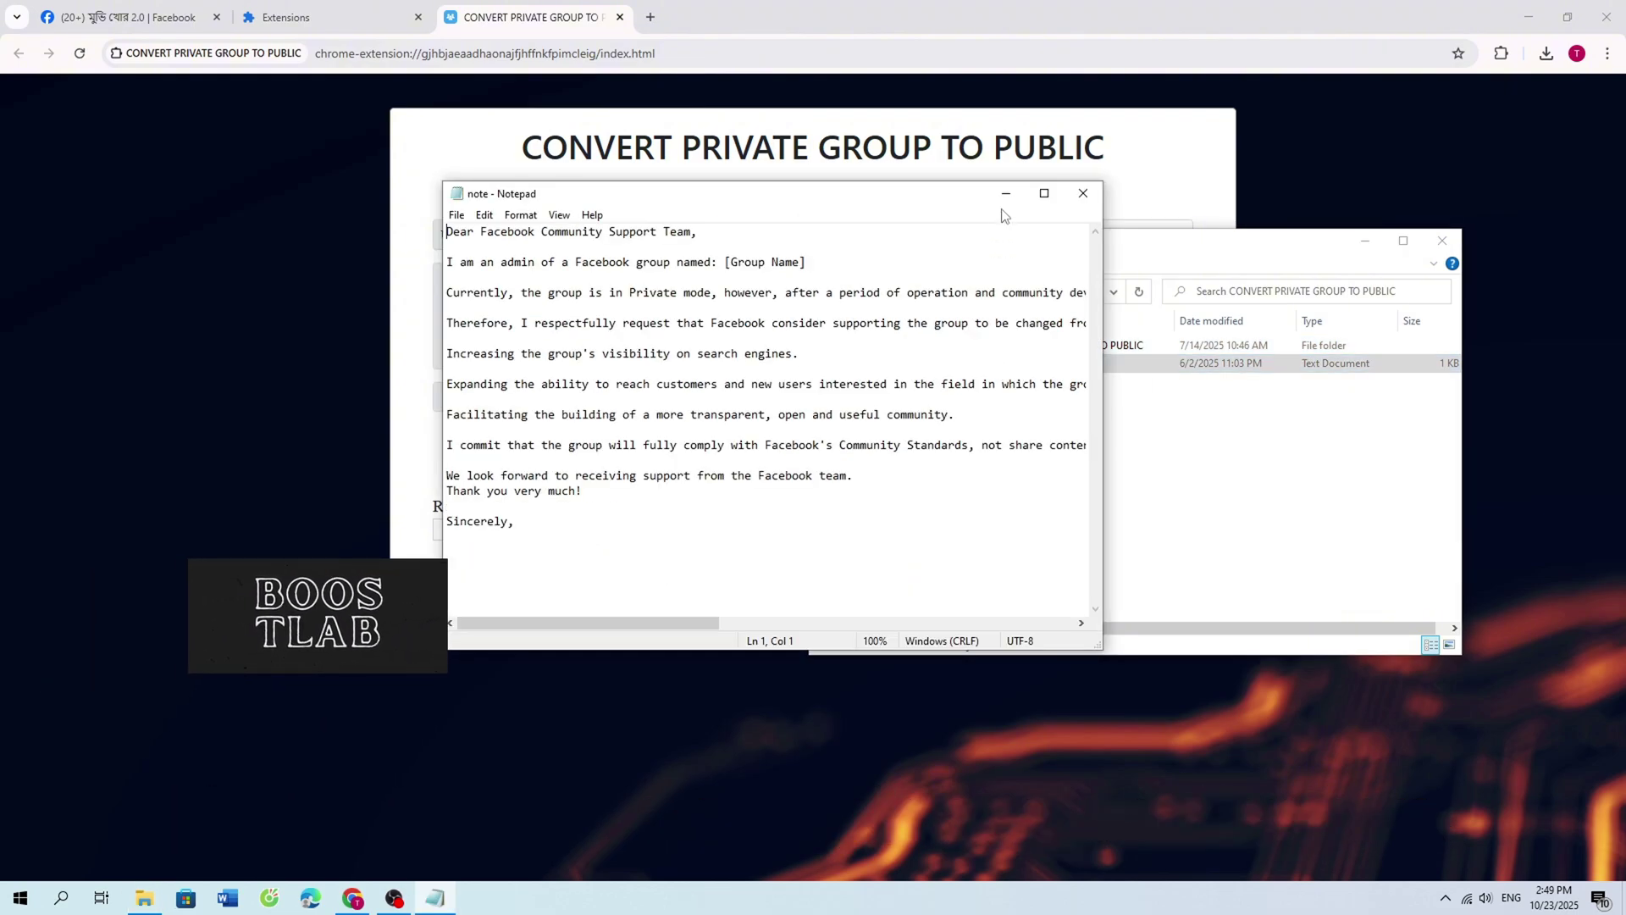
left_click_drag(947, 186, 1197, 283)
left_click_drag(773, 584, 689, 333)
right_click(860, 436)
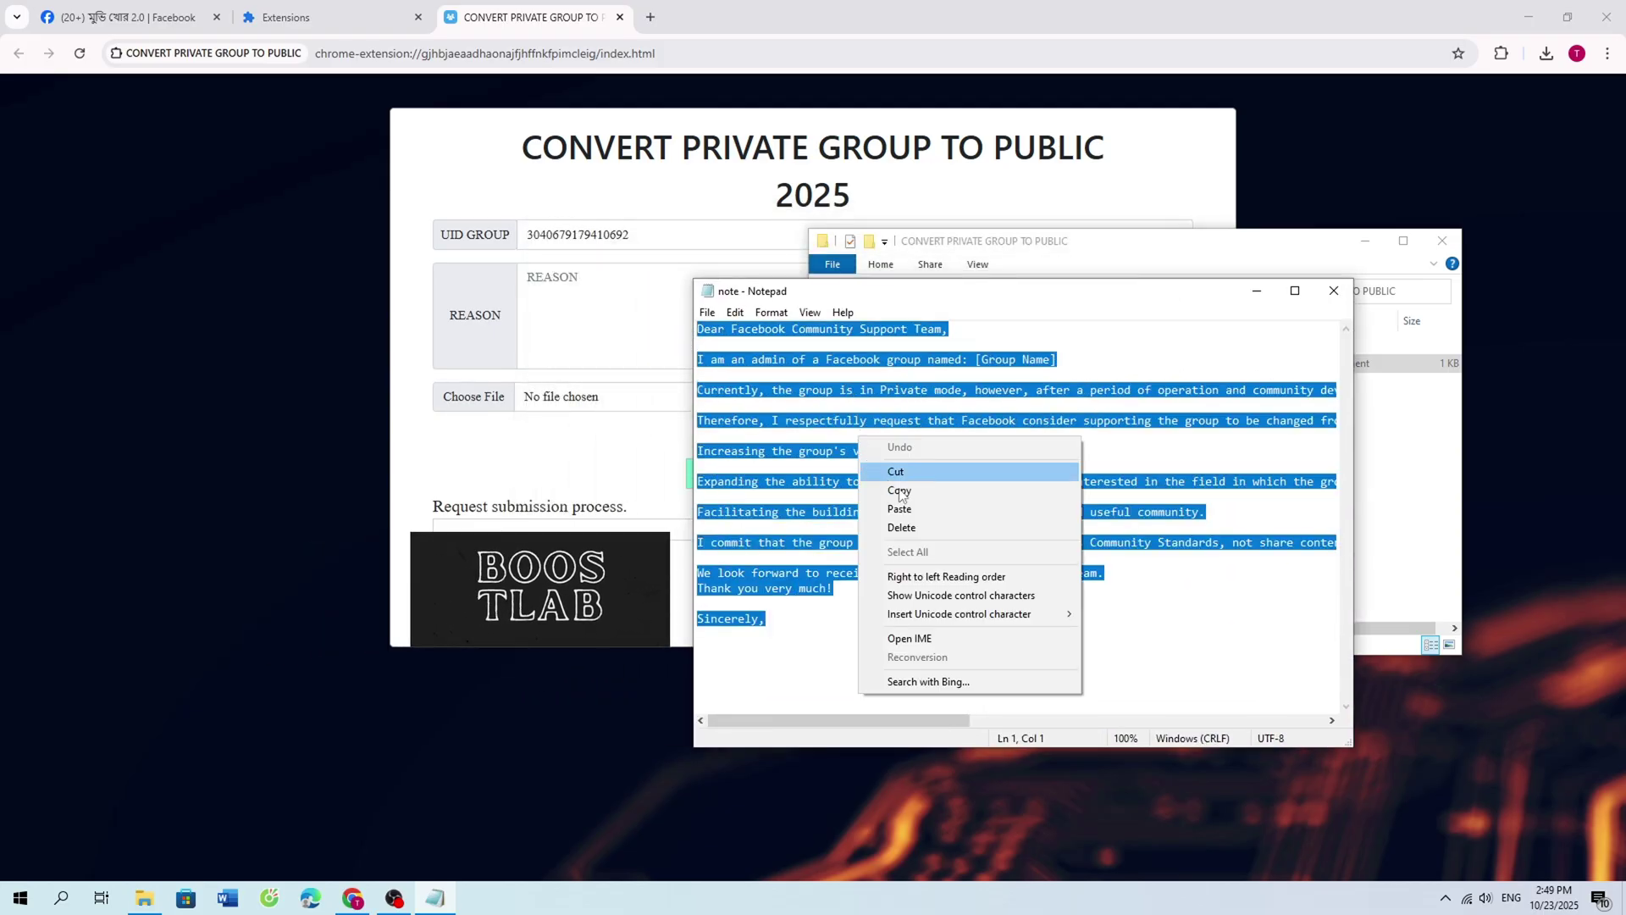
left_click(933, 490)
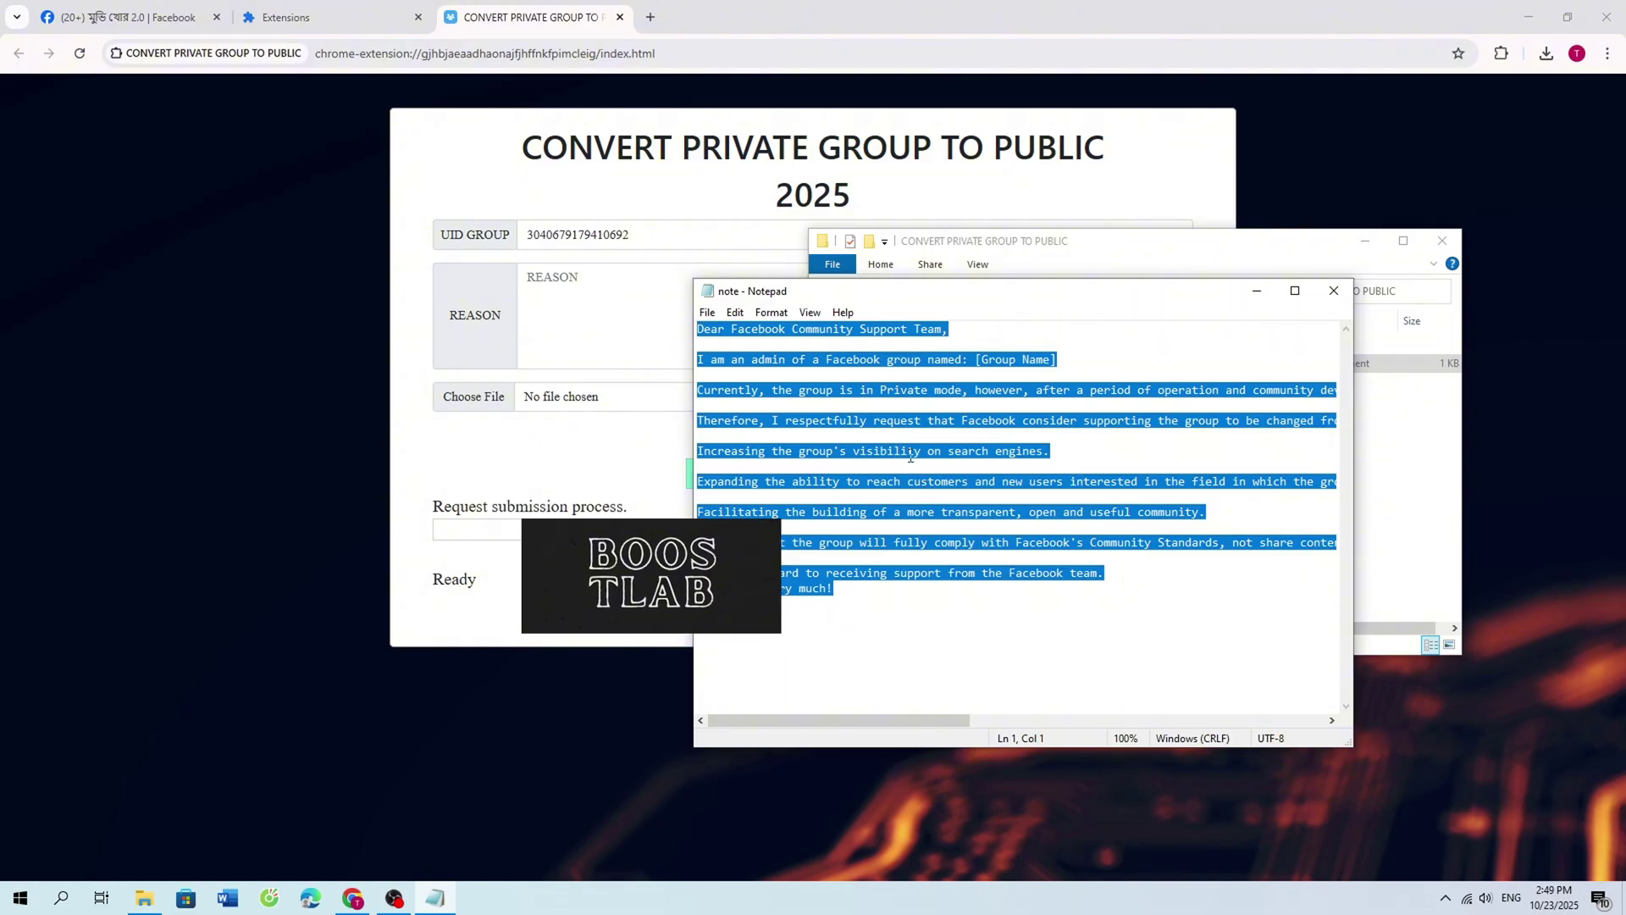
- Paste the copied sample letter into the extension form's REASON field
left_click(559, 292)
right_click(559, 298)
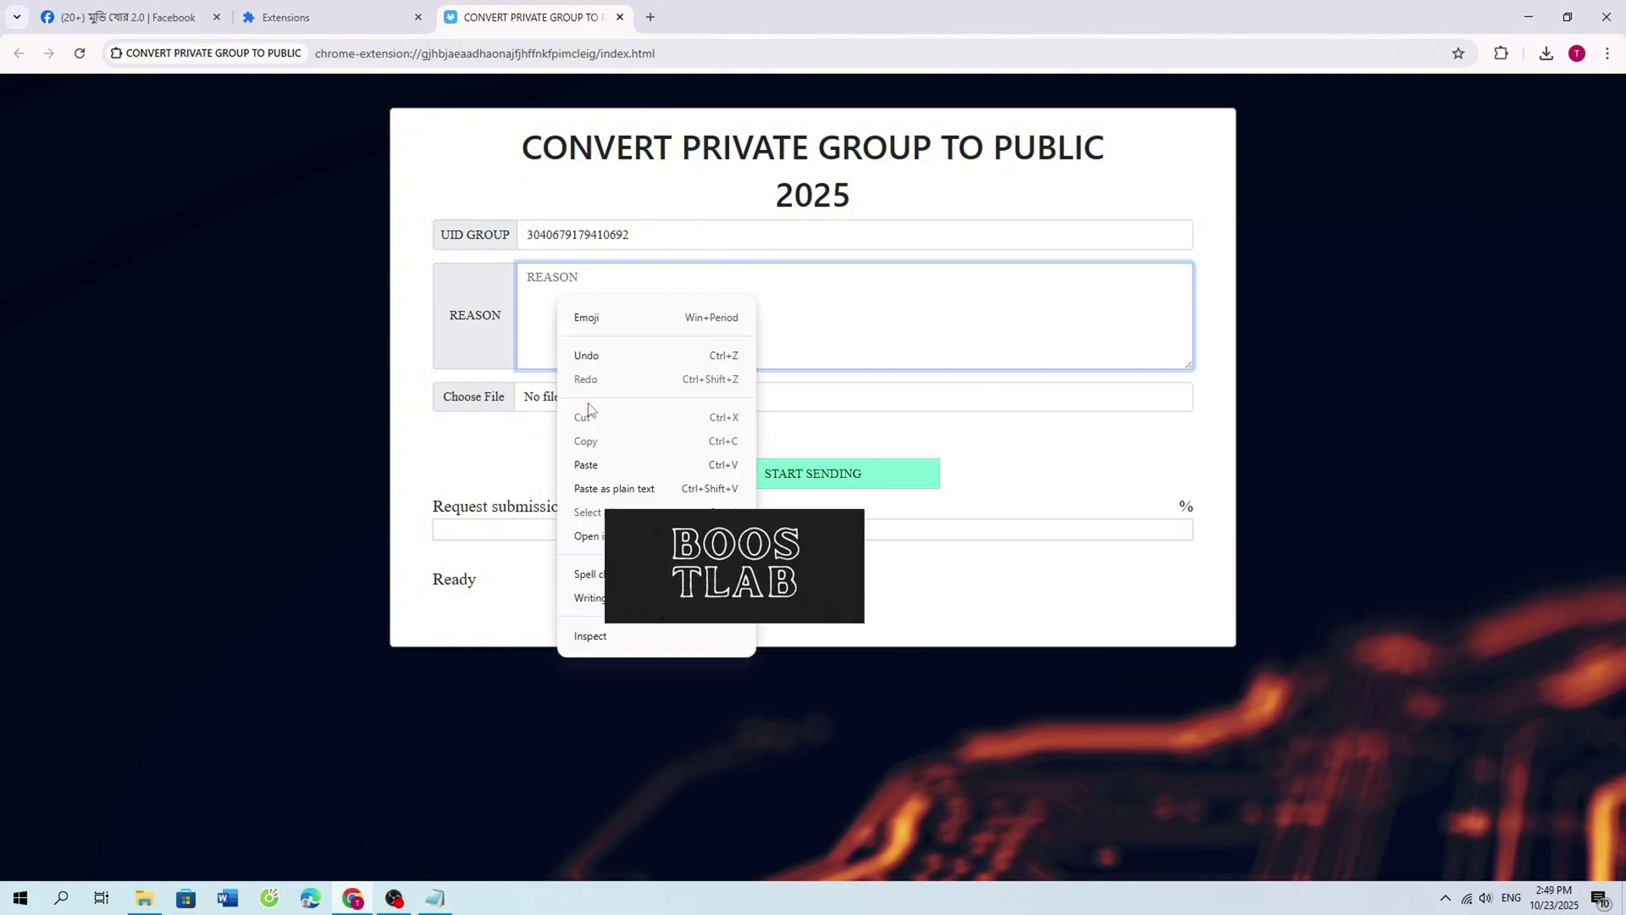
left_click(593, 464)
scroll(699, 322, "up", 5)
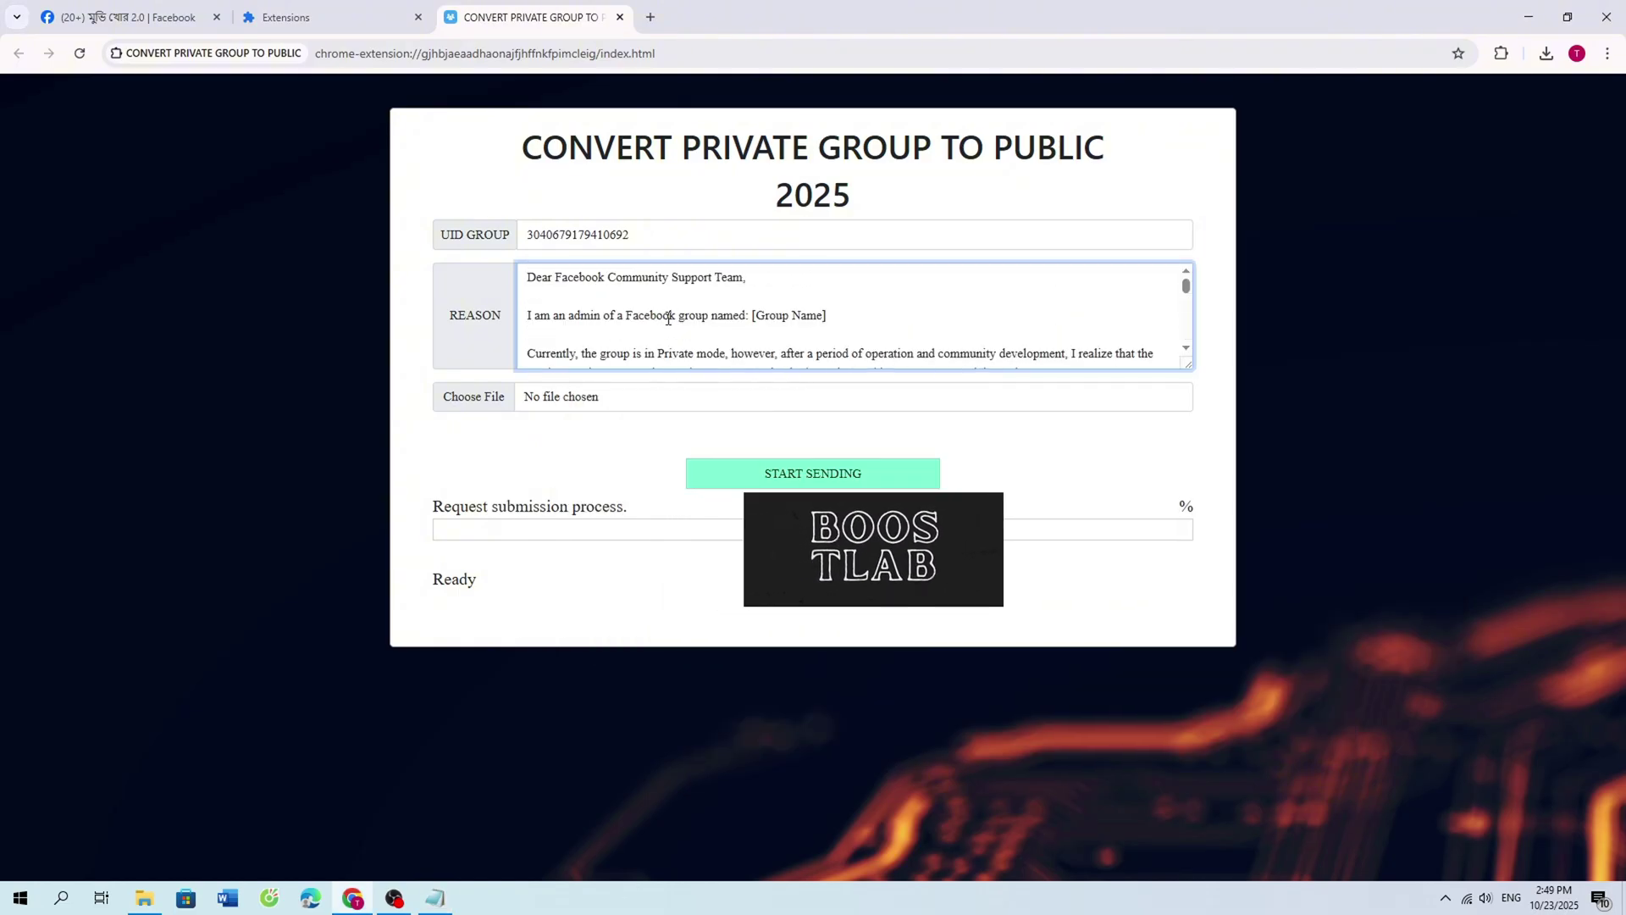
- Replace the Group Name placeholder in the reason with মুভি খোর 2.0, copied from the Facebook group page
left_click_drag(756, 315, 820, 317)
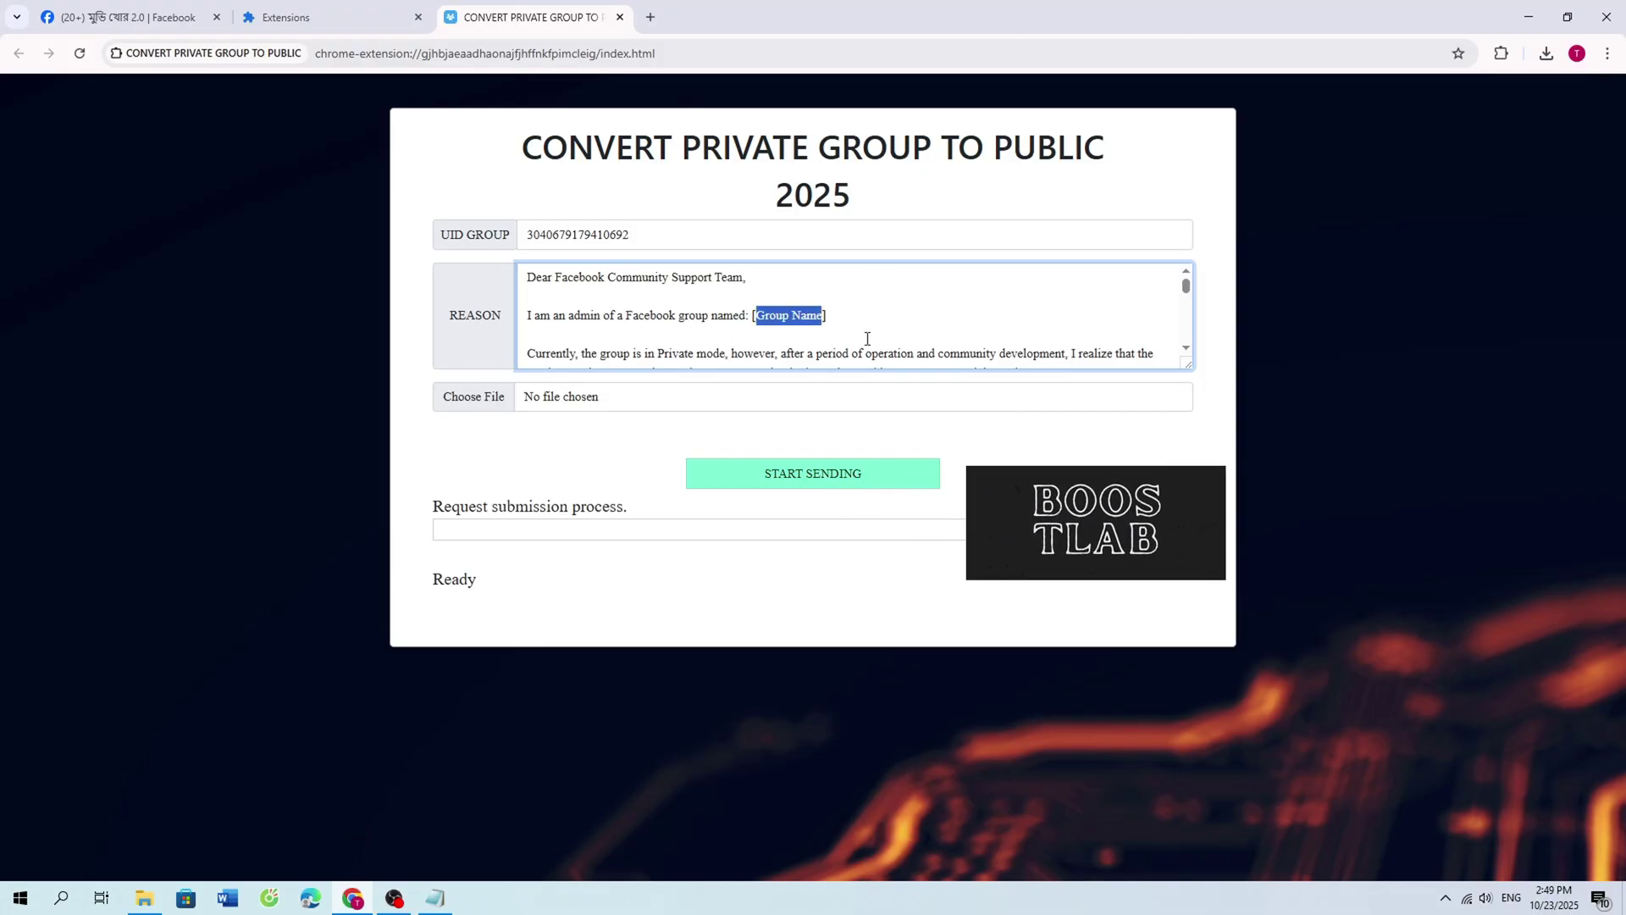
left_click(161, 18)
left_click_drag(455, 379, 606, 379)
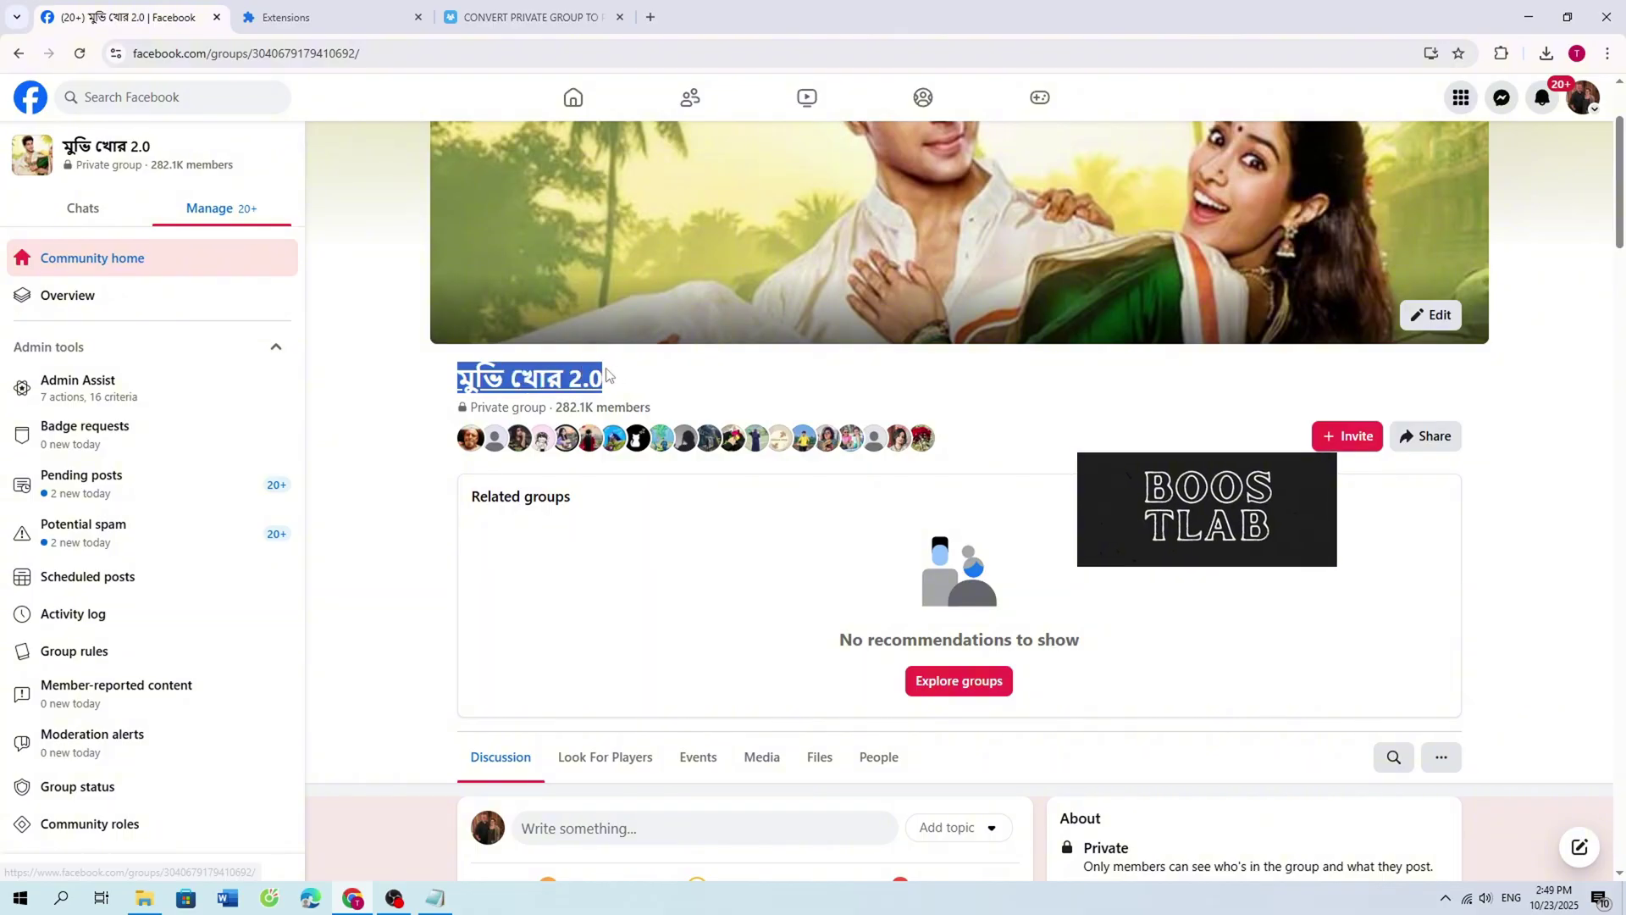
right_click(558, 379)
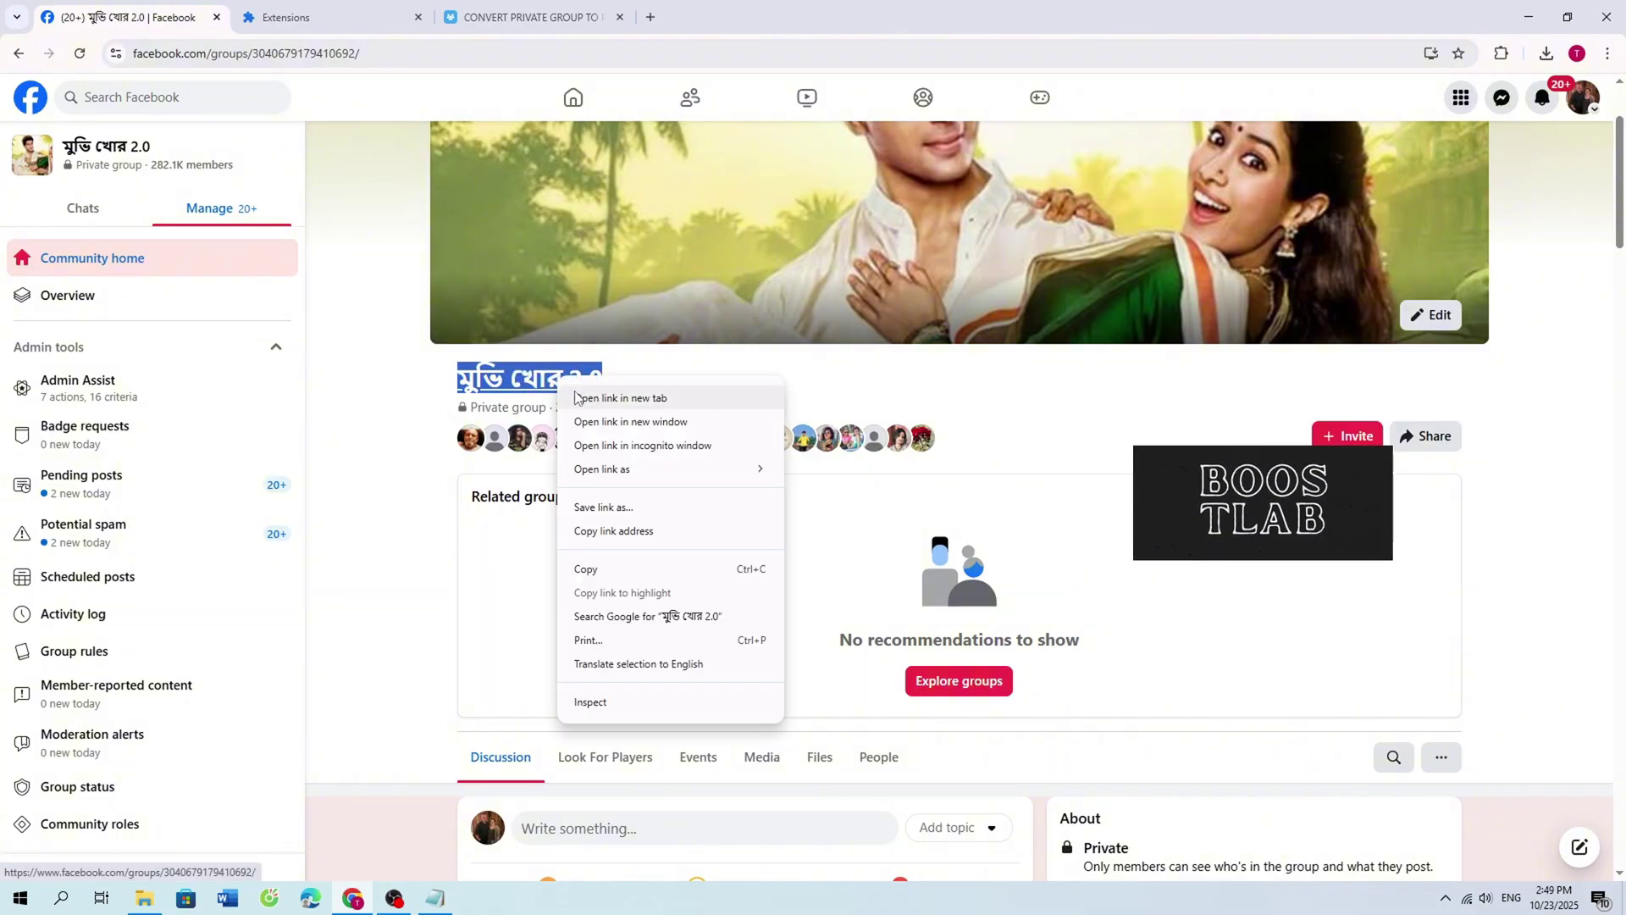
left_click(585, 569)
left_click(525, 17)
right_click(780, 319)
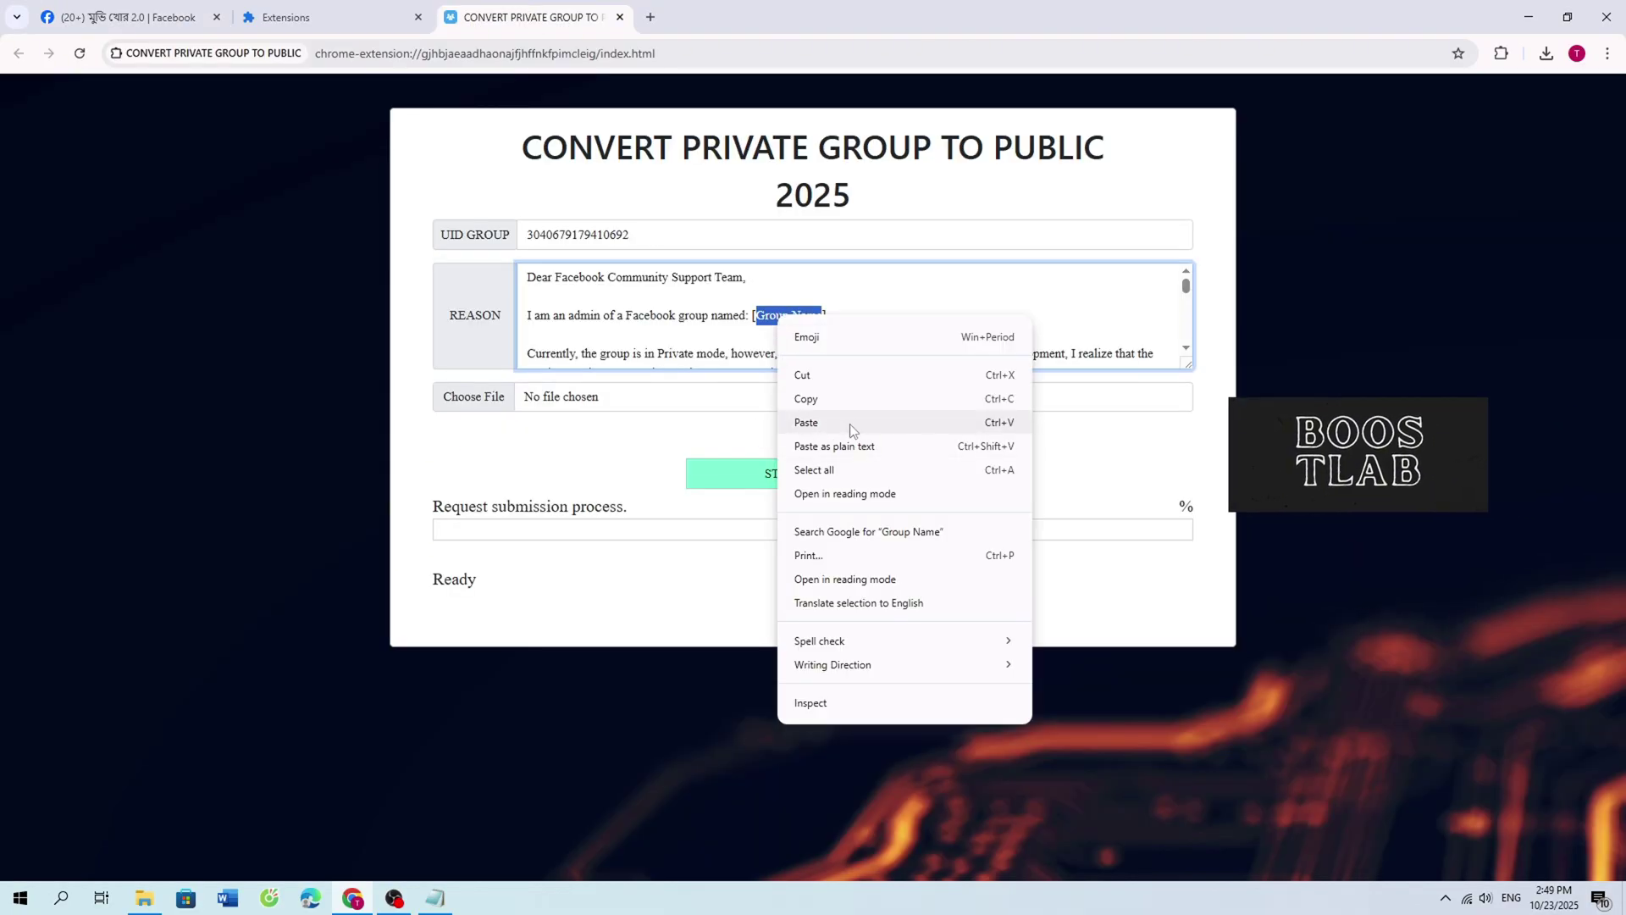
left_click(807, 422)
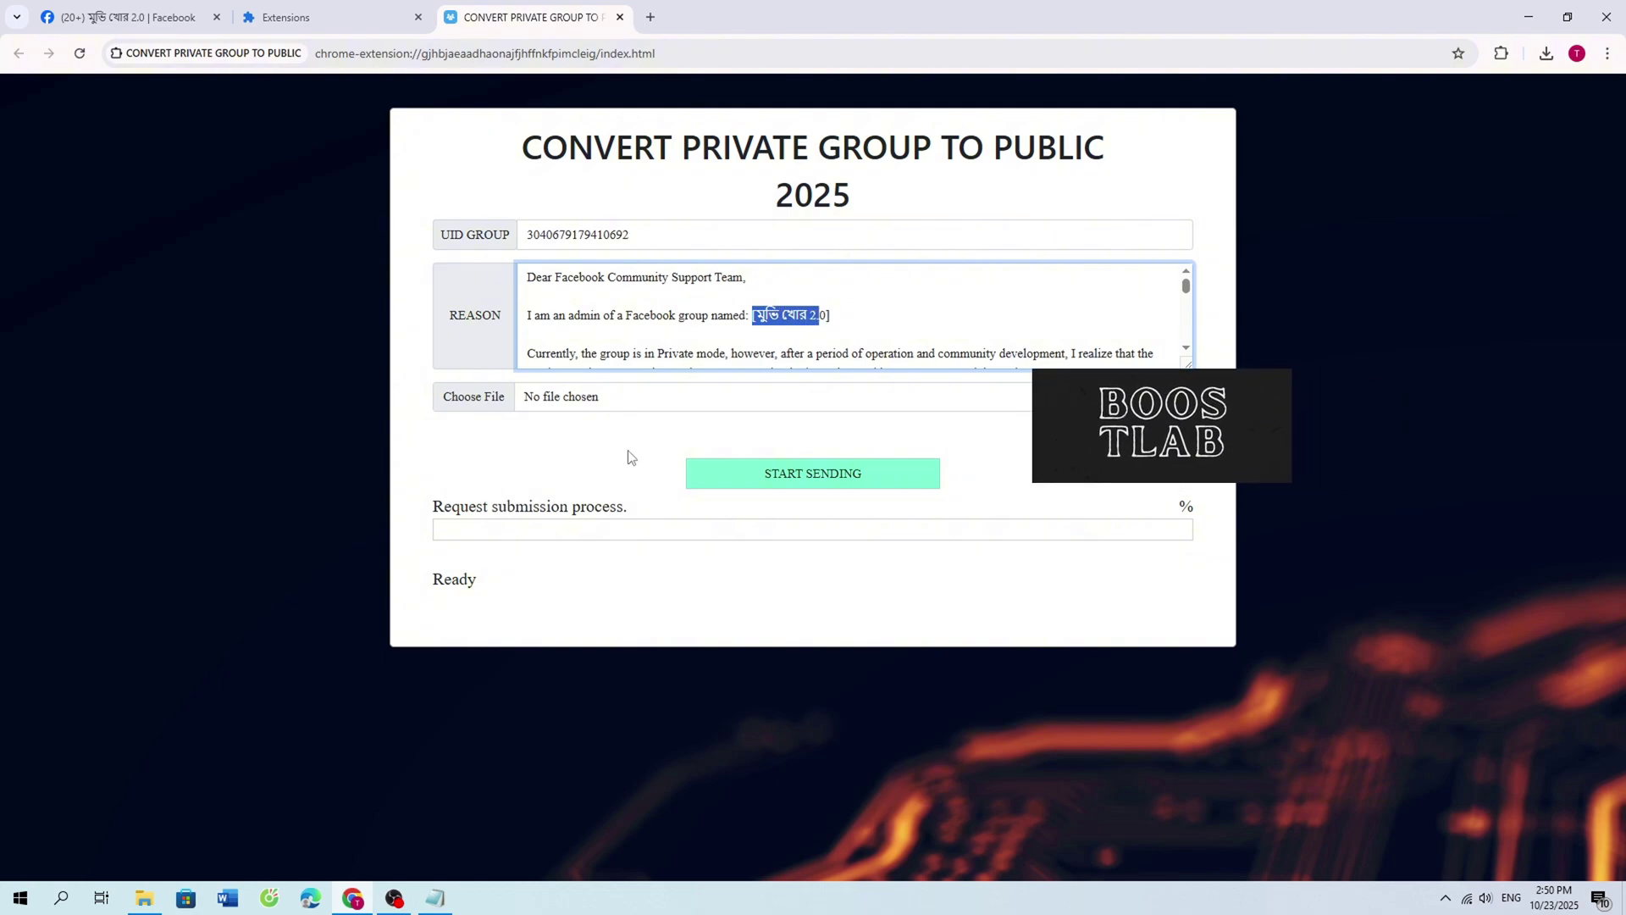
left_click(726, 439)
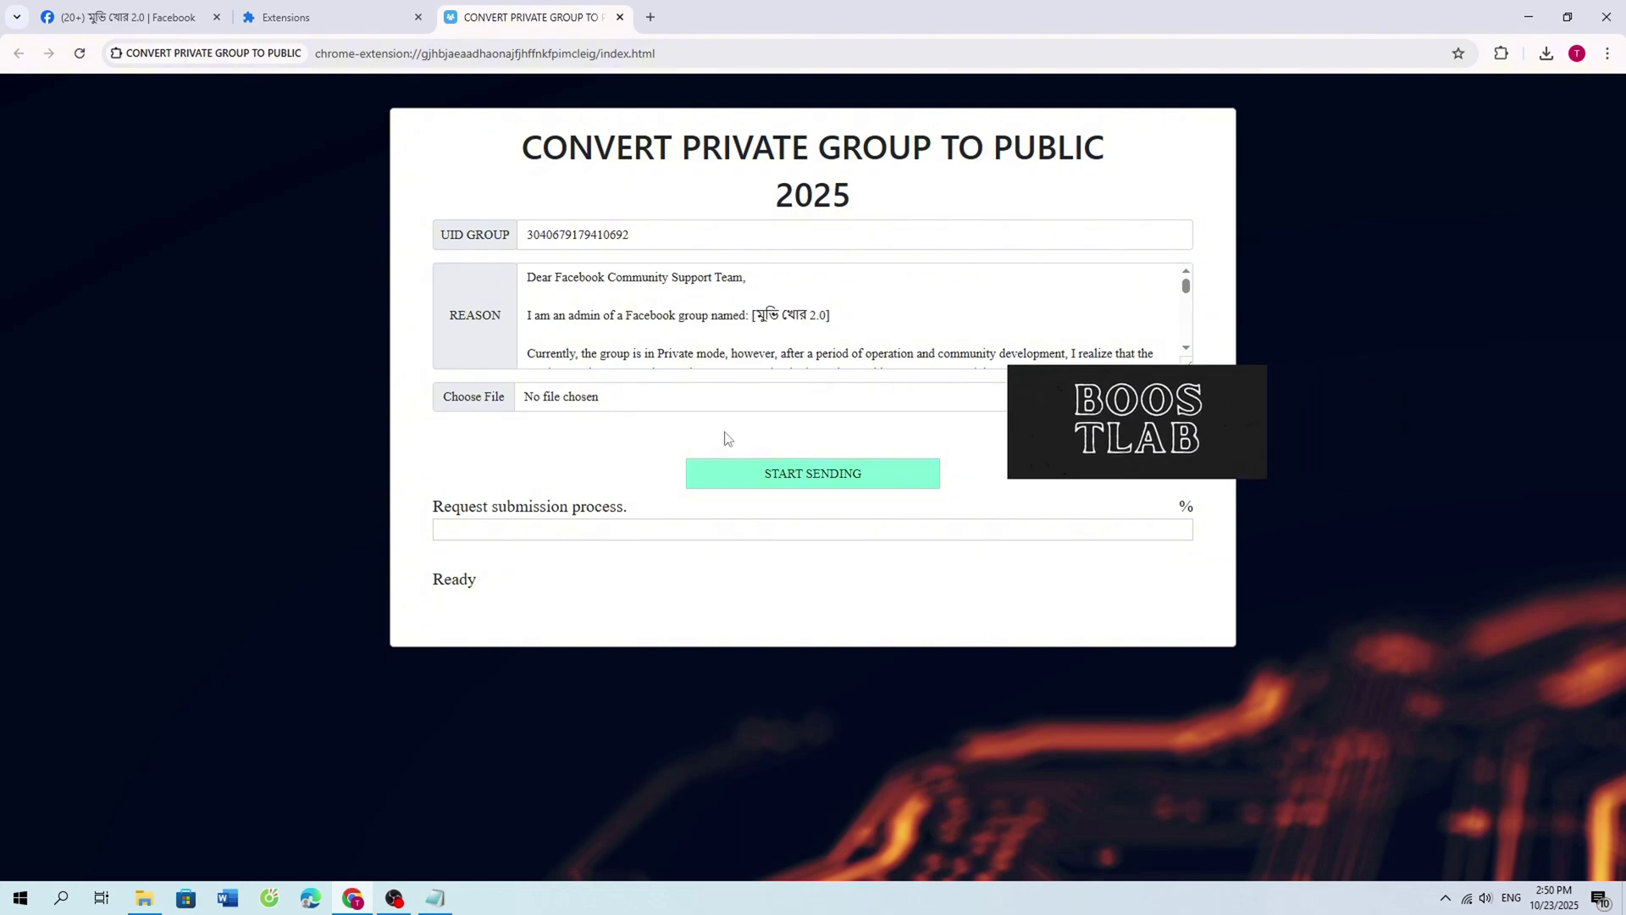
- Send the conversion request from the extension form and check its submission result
left_click(796, 478)
left_click_drag(433, 580, 613, 585)
left_click(598, 582)
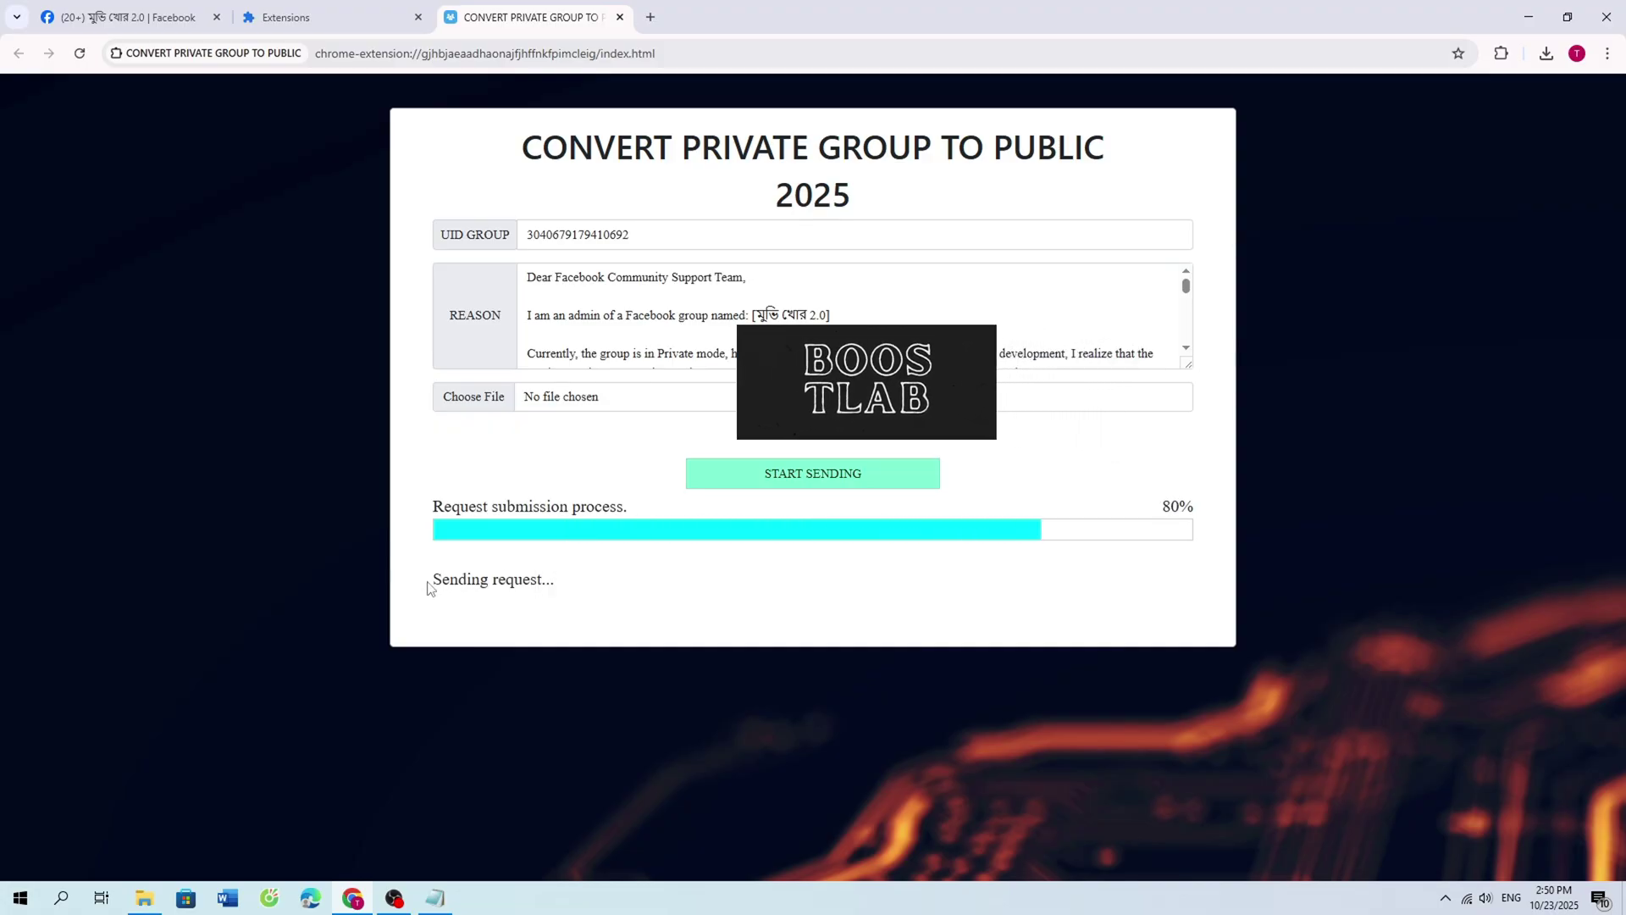
left_click_drag(437, 570, 679, 588)
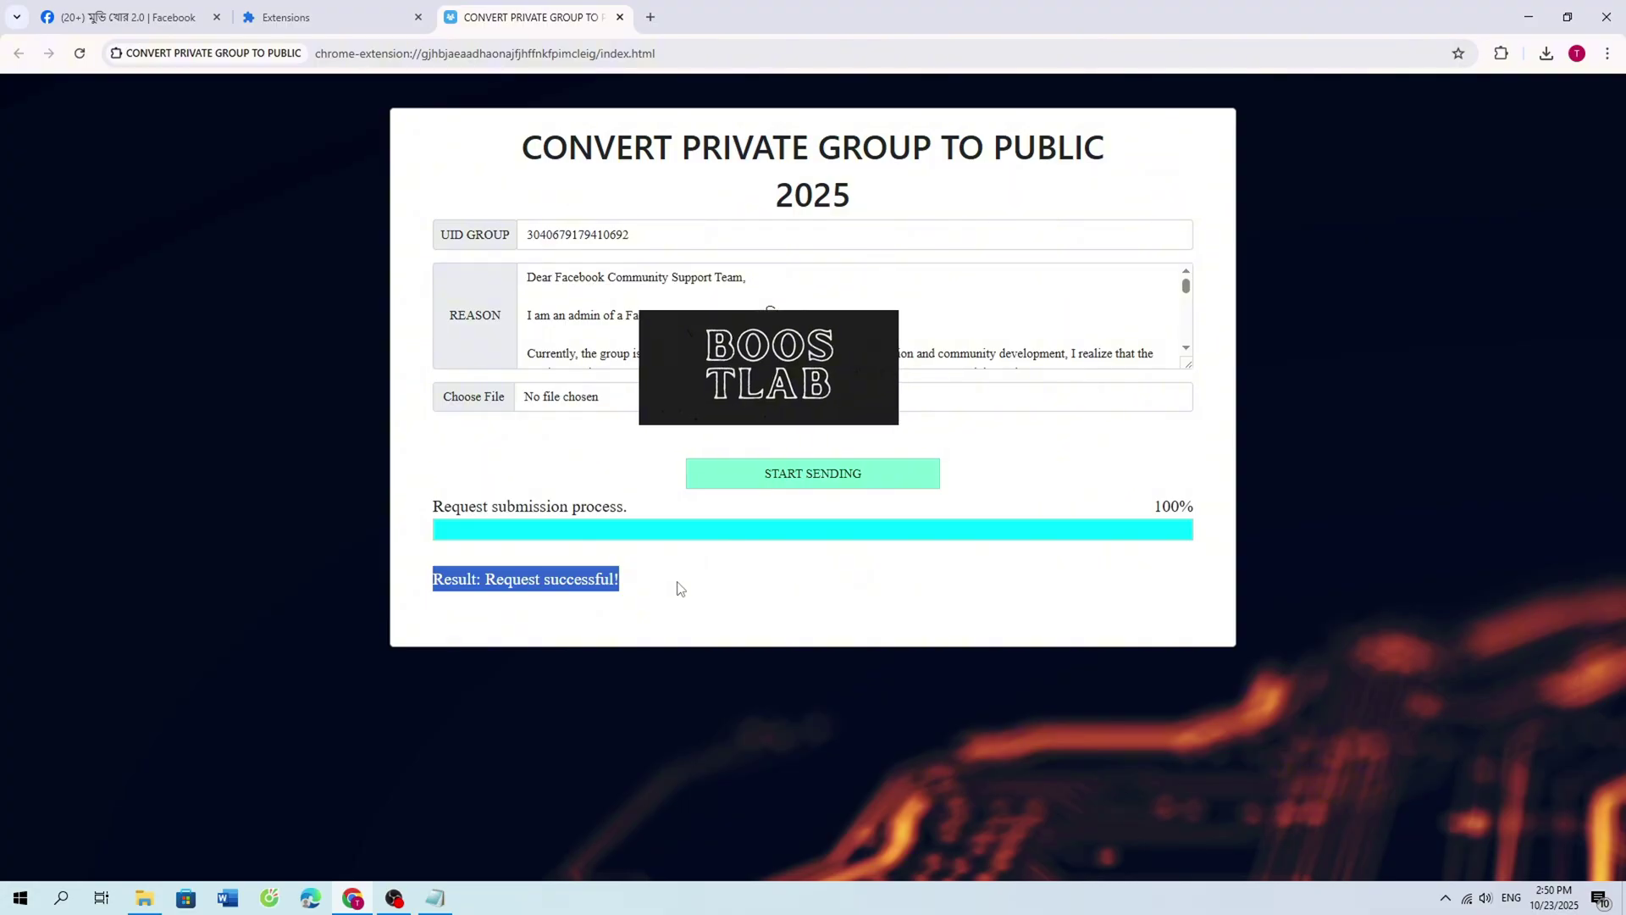
left_click(657, 587)
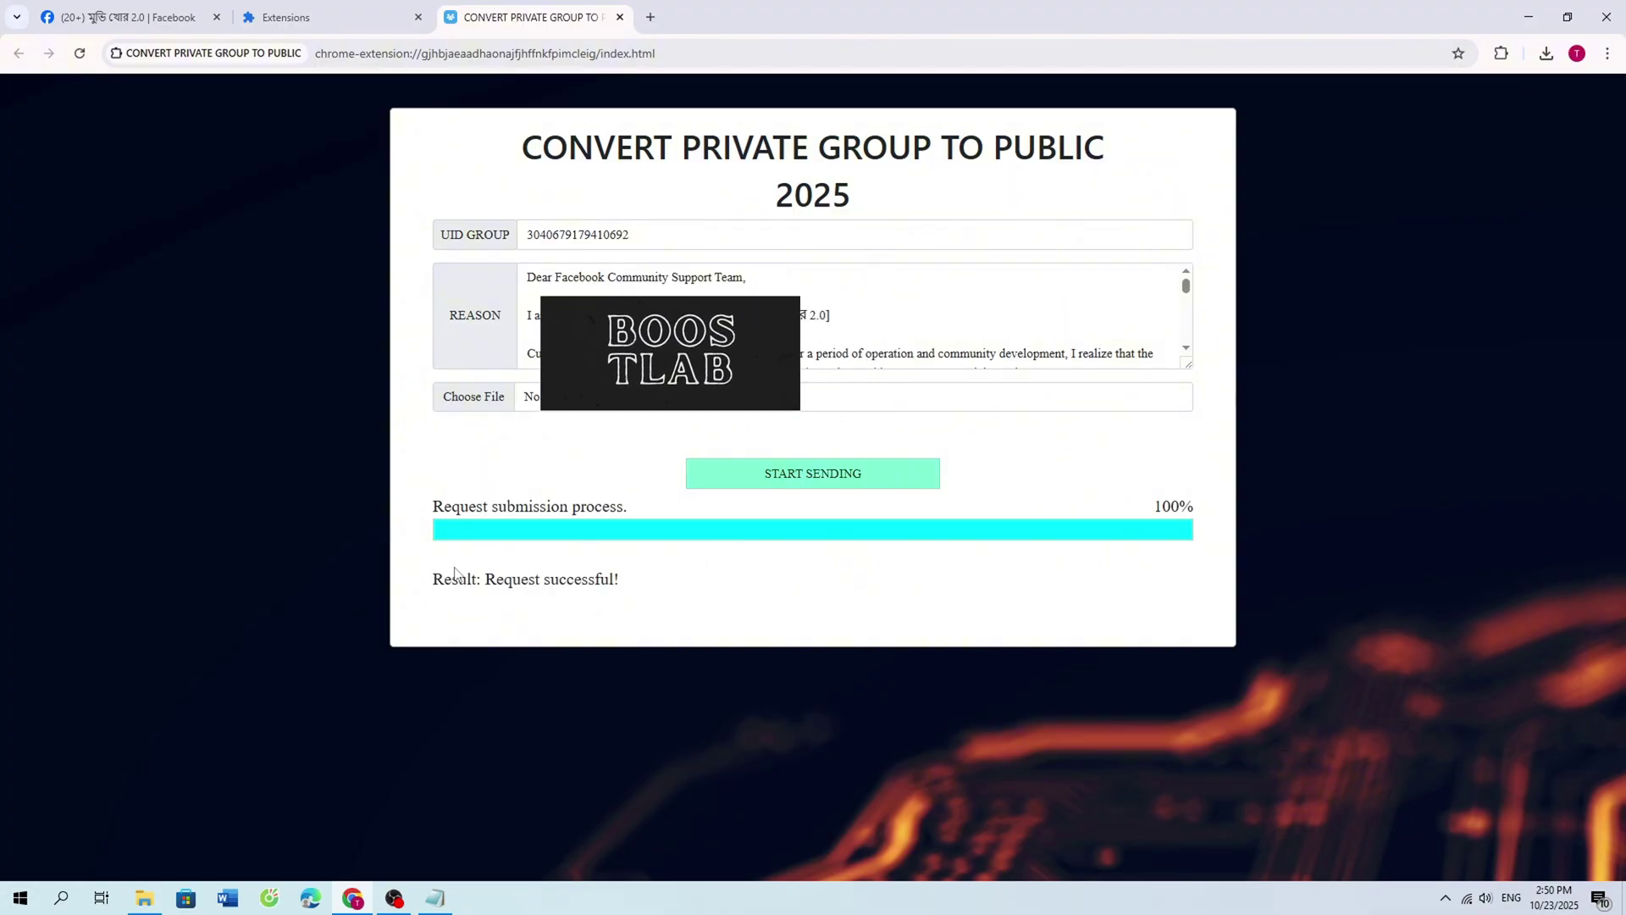
left_click_drag(437, 572, 647, 583)
left_click(648, 583)
- Reload the Facebook group page and check the privacy status under the group name and in the About section
left_click(127, 15)
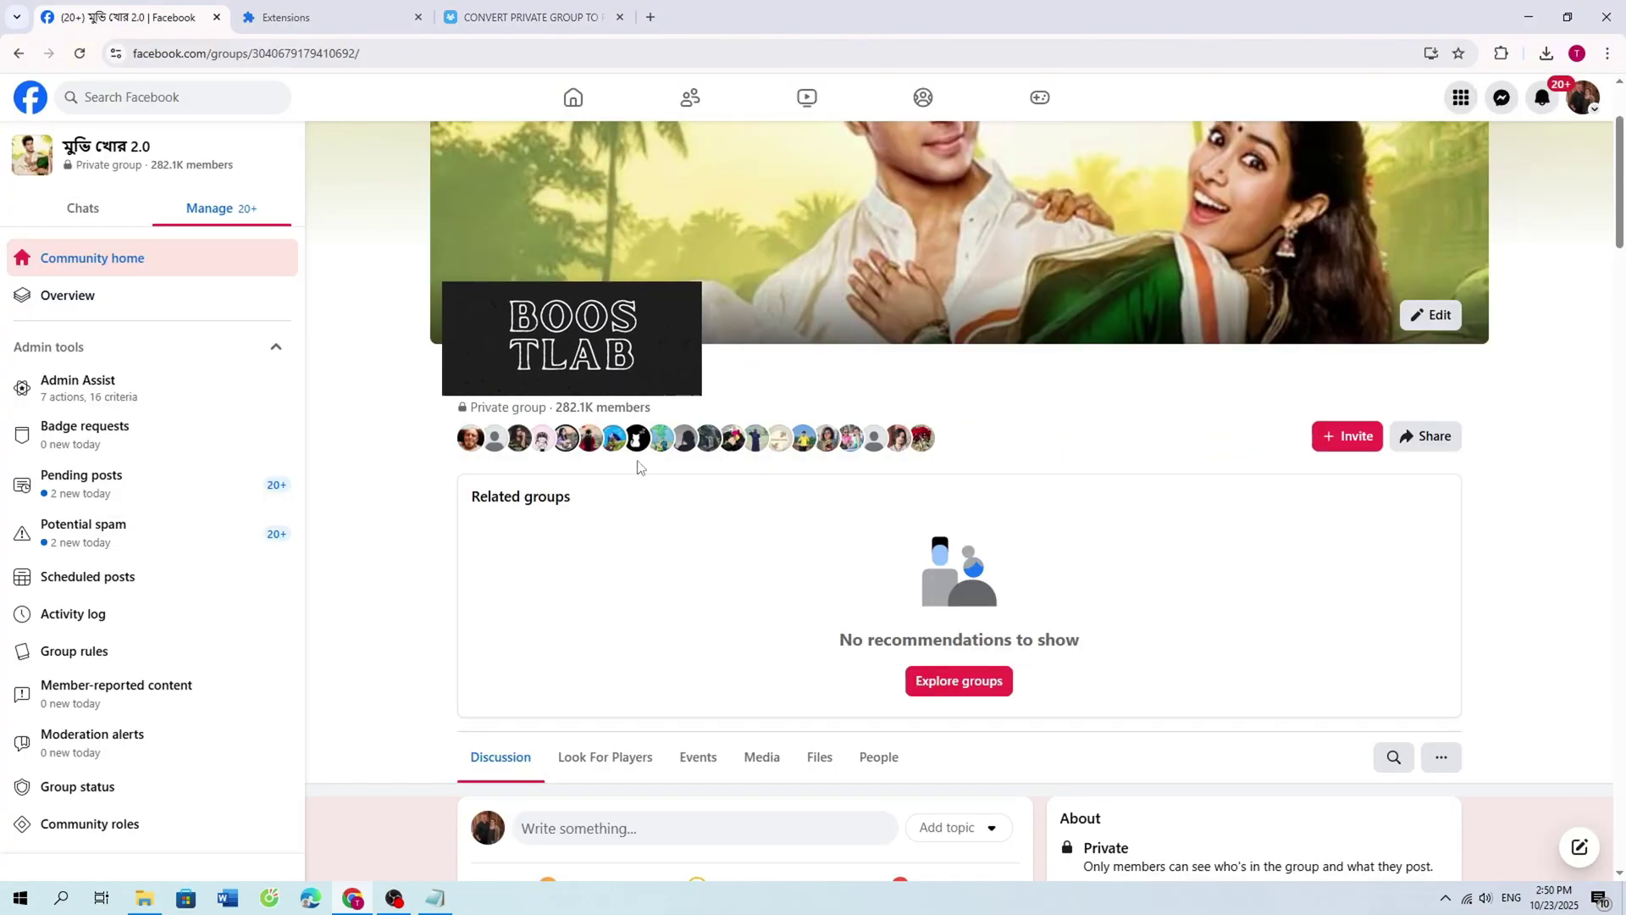
left_click(81, 53)
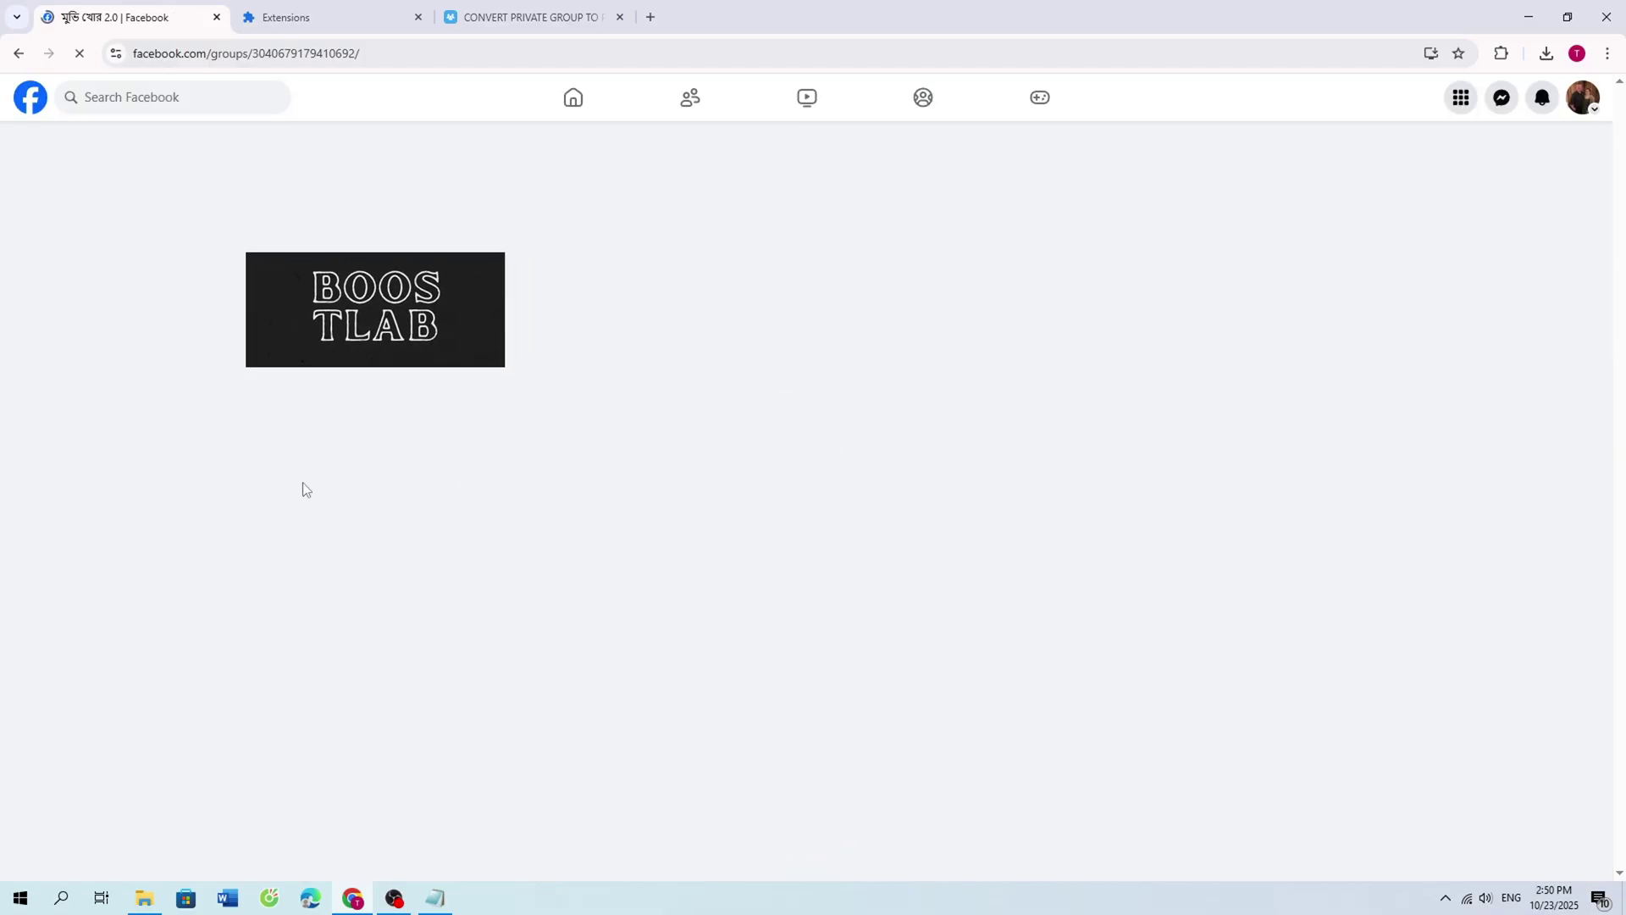
scroll(545, 482, "down", 2)
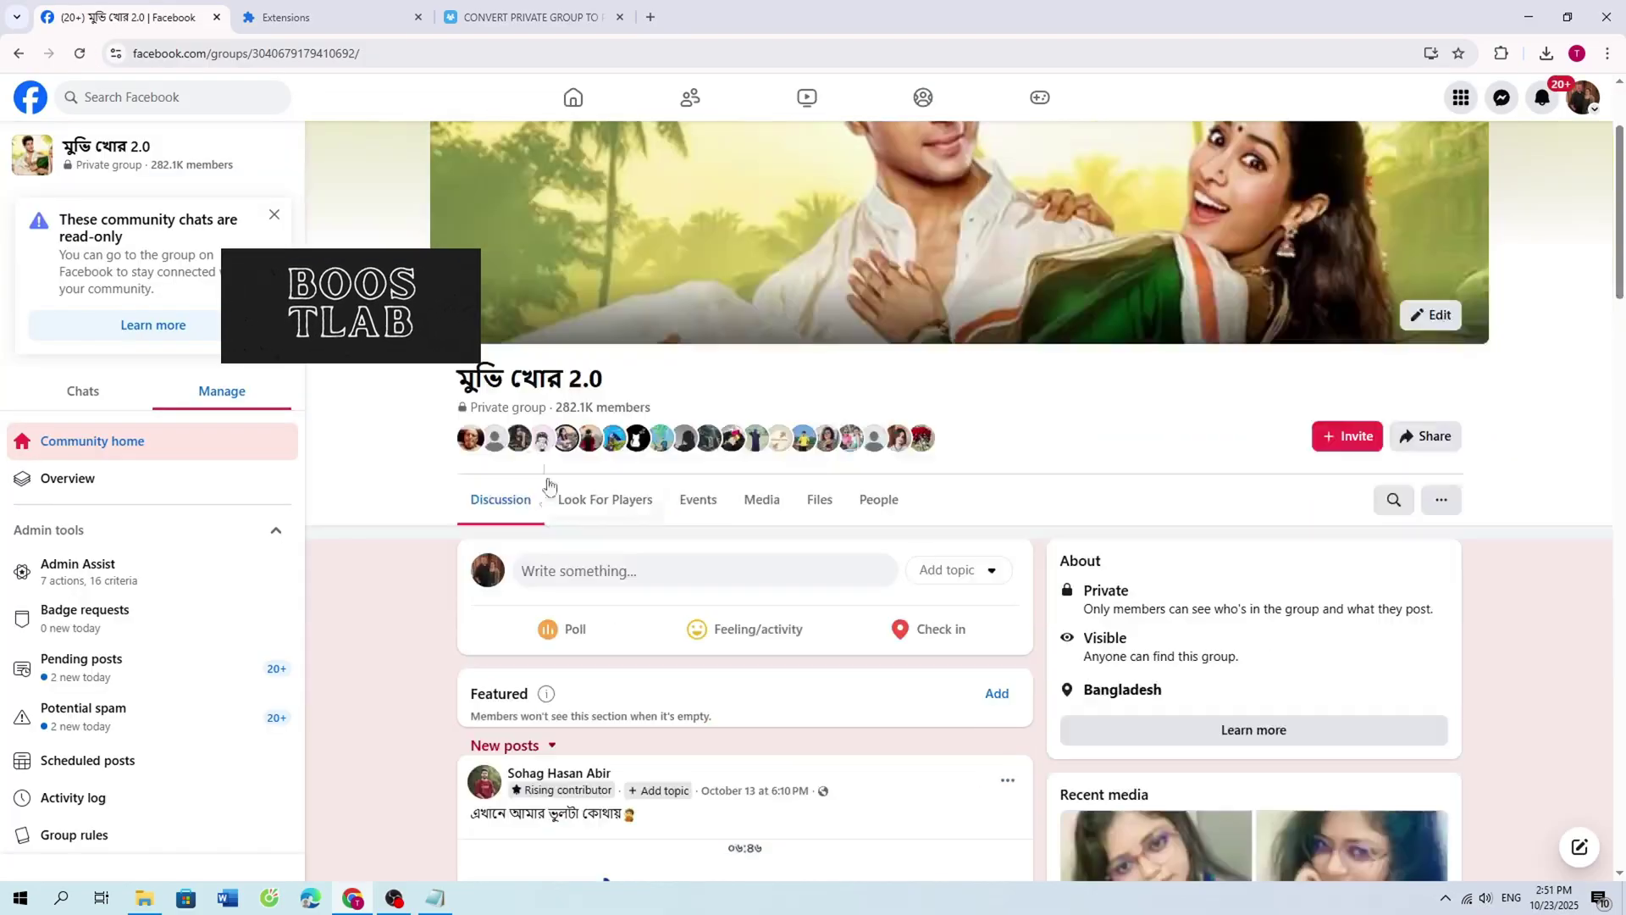
left_click_drag(458, 377, 657, 462)
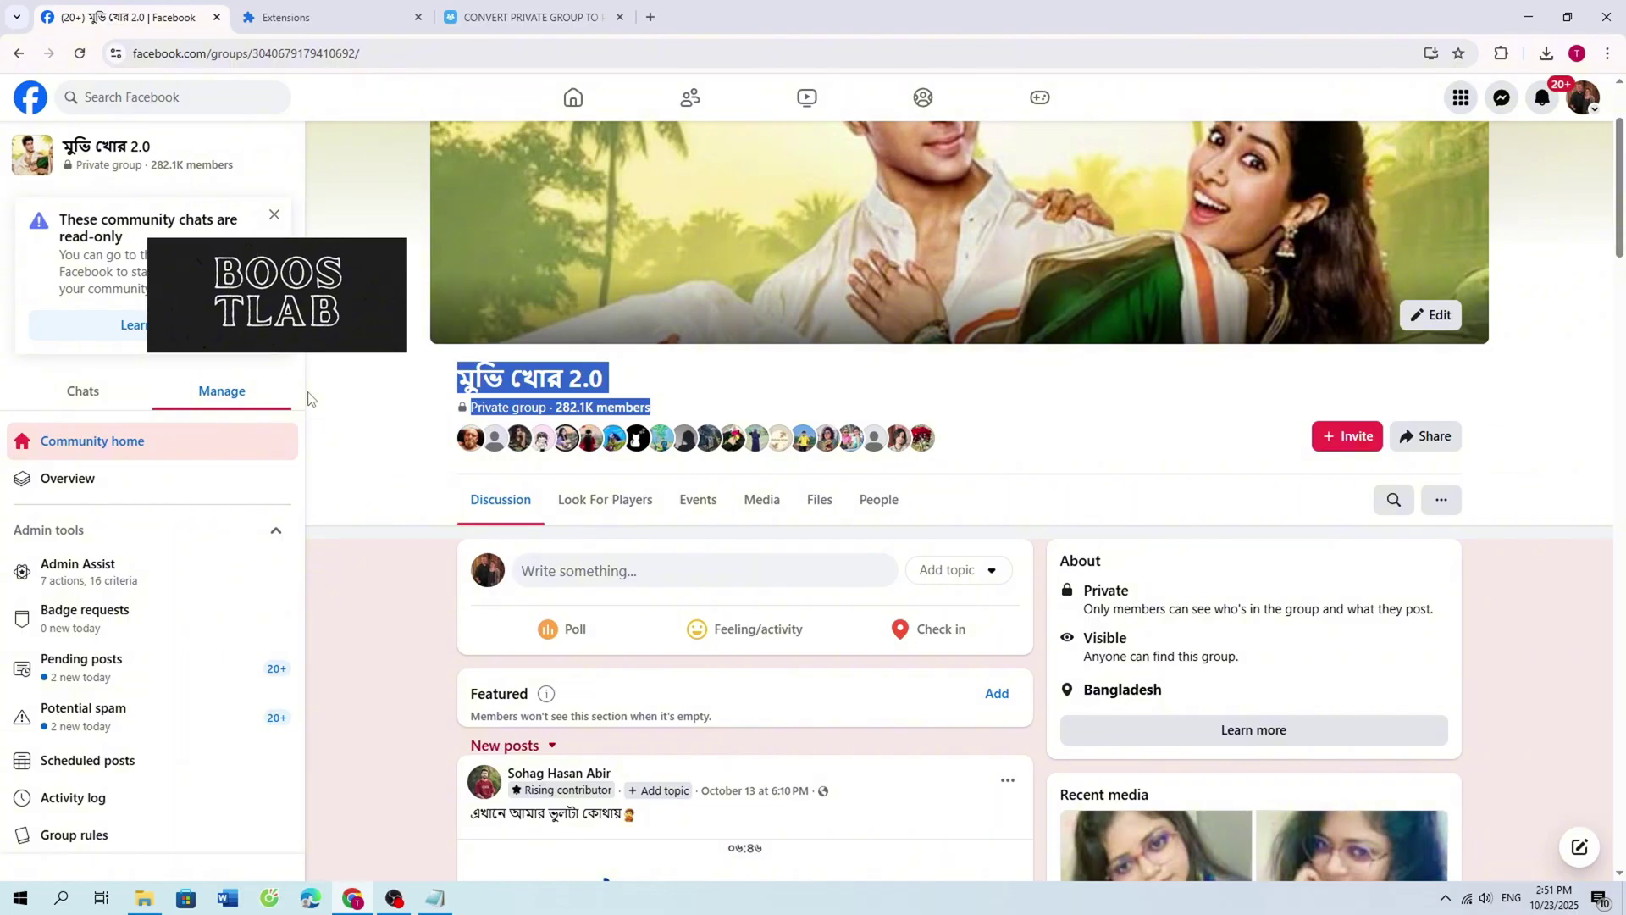
left_click_drag(1082, 587, 1438, 625)
left_click(1108, 657)
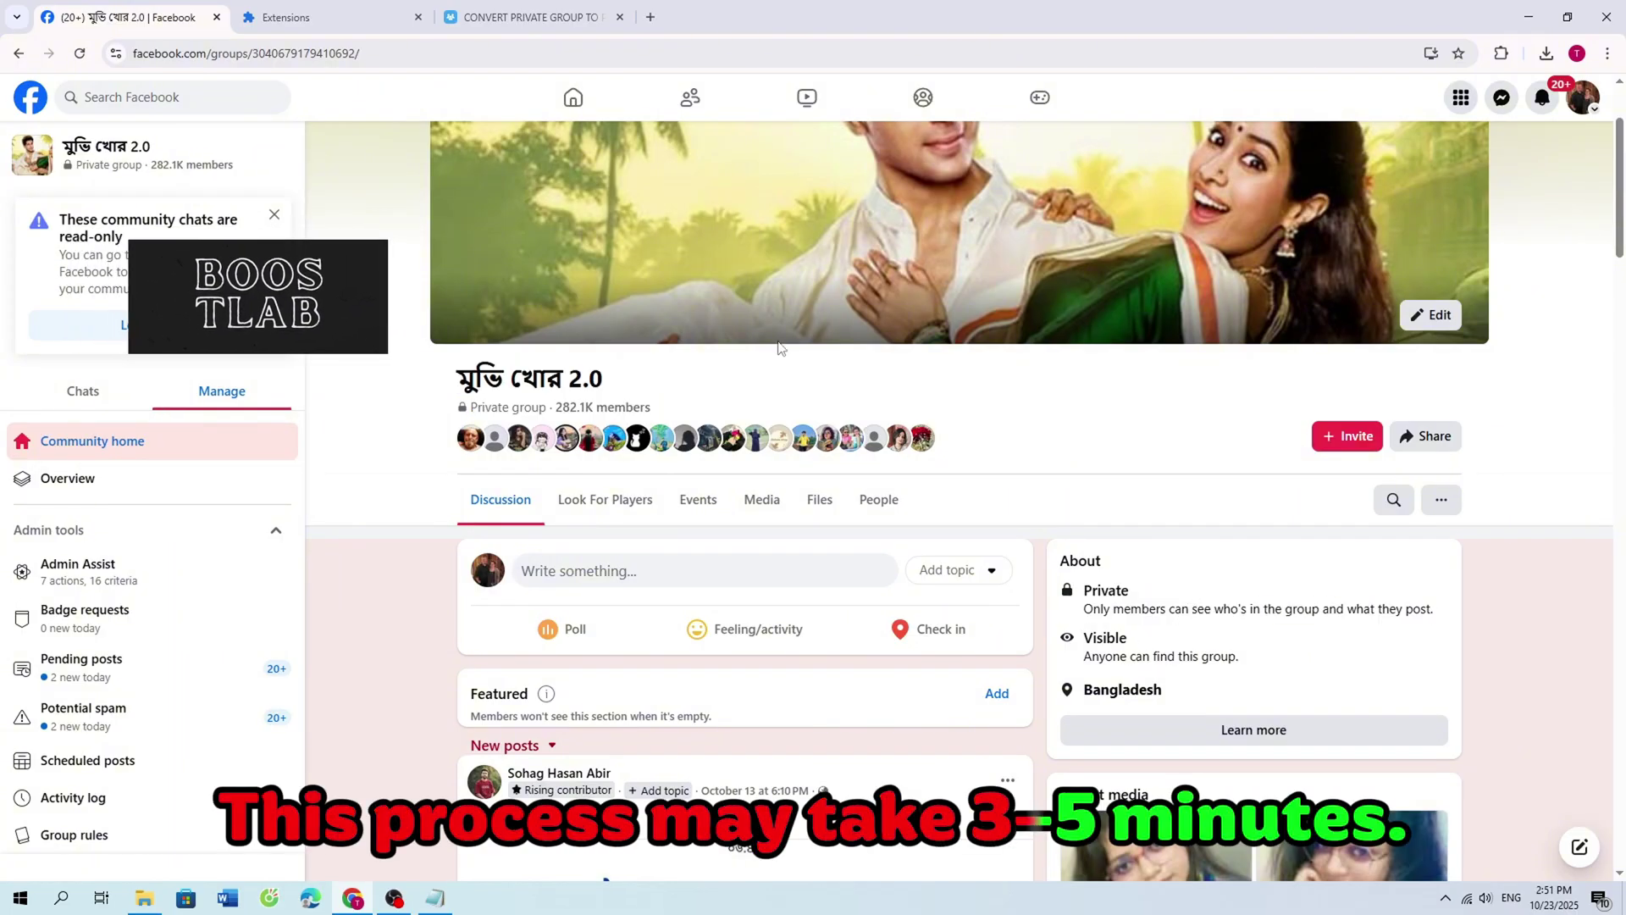
- Refresh the group page again to recheck whether its privacy has switched to public
left_click(79, 54)
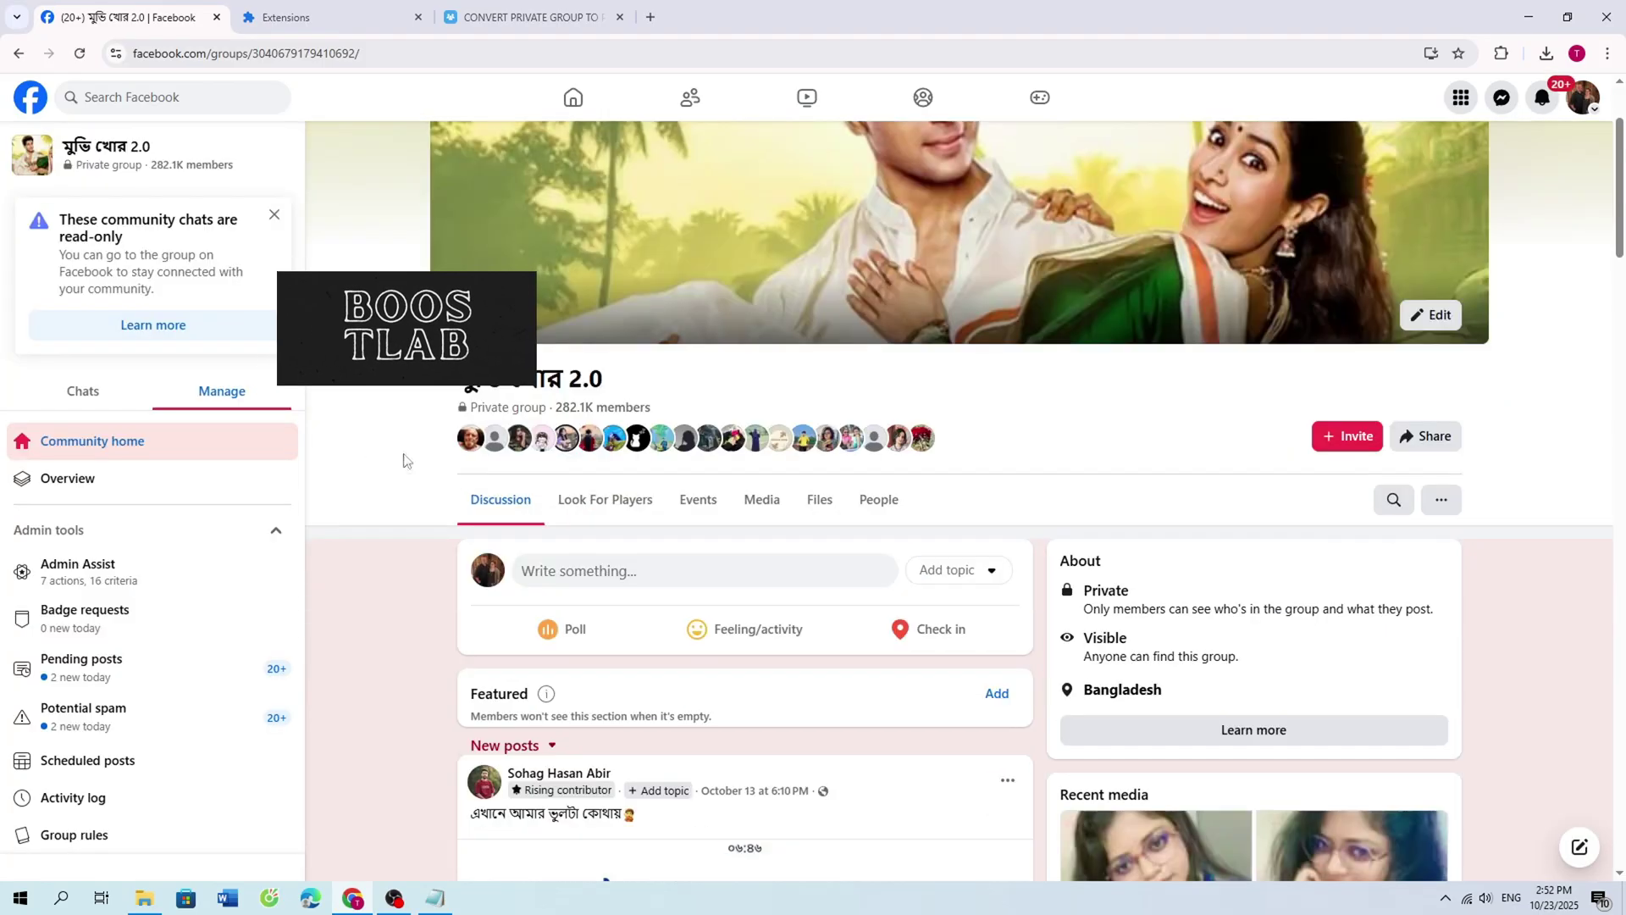
scroll(403, 460, "down", 1)
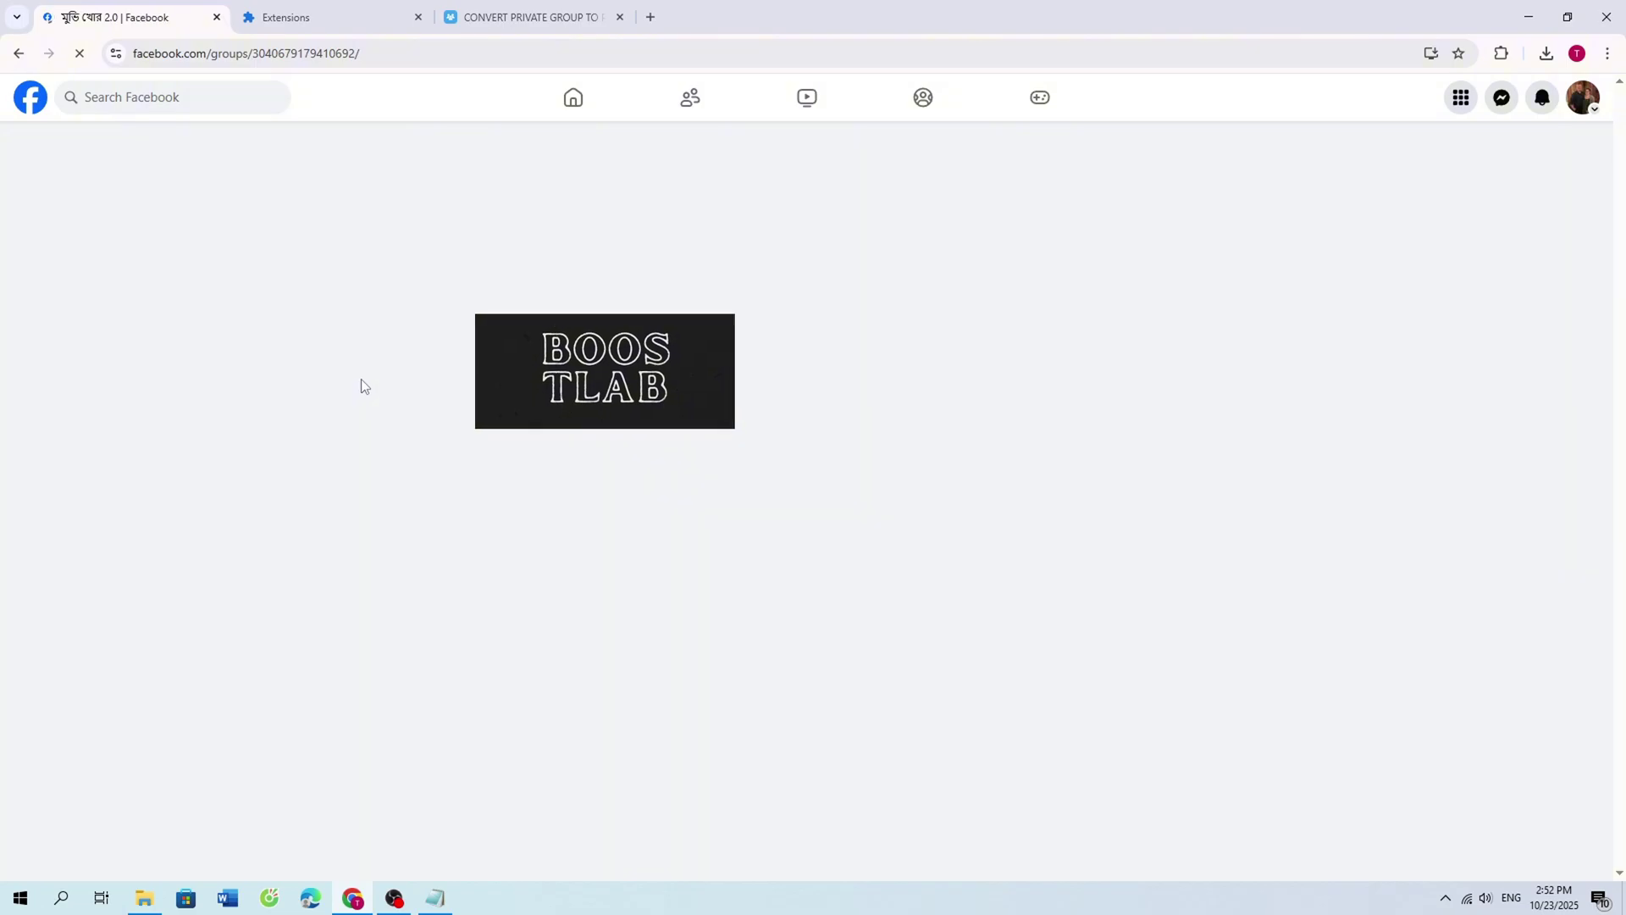
scroll(435, 320, "down", 2)
scroll(436, 356, "up", 3)
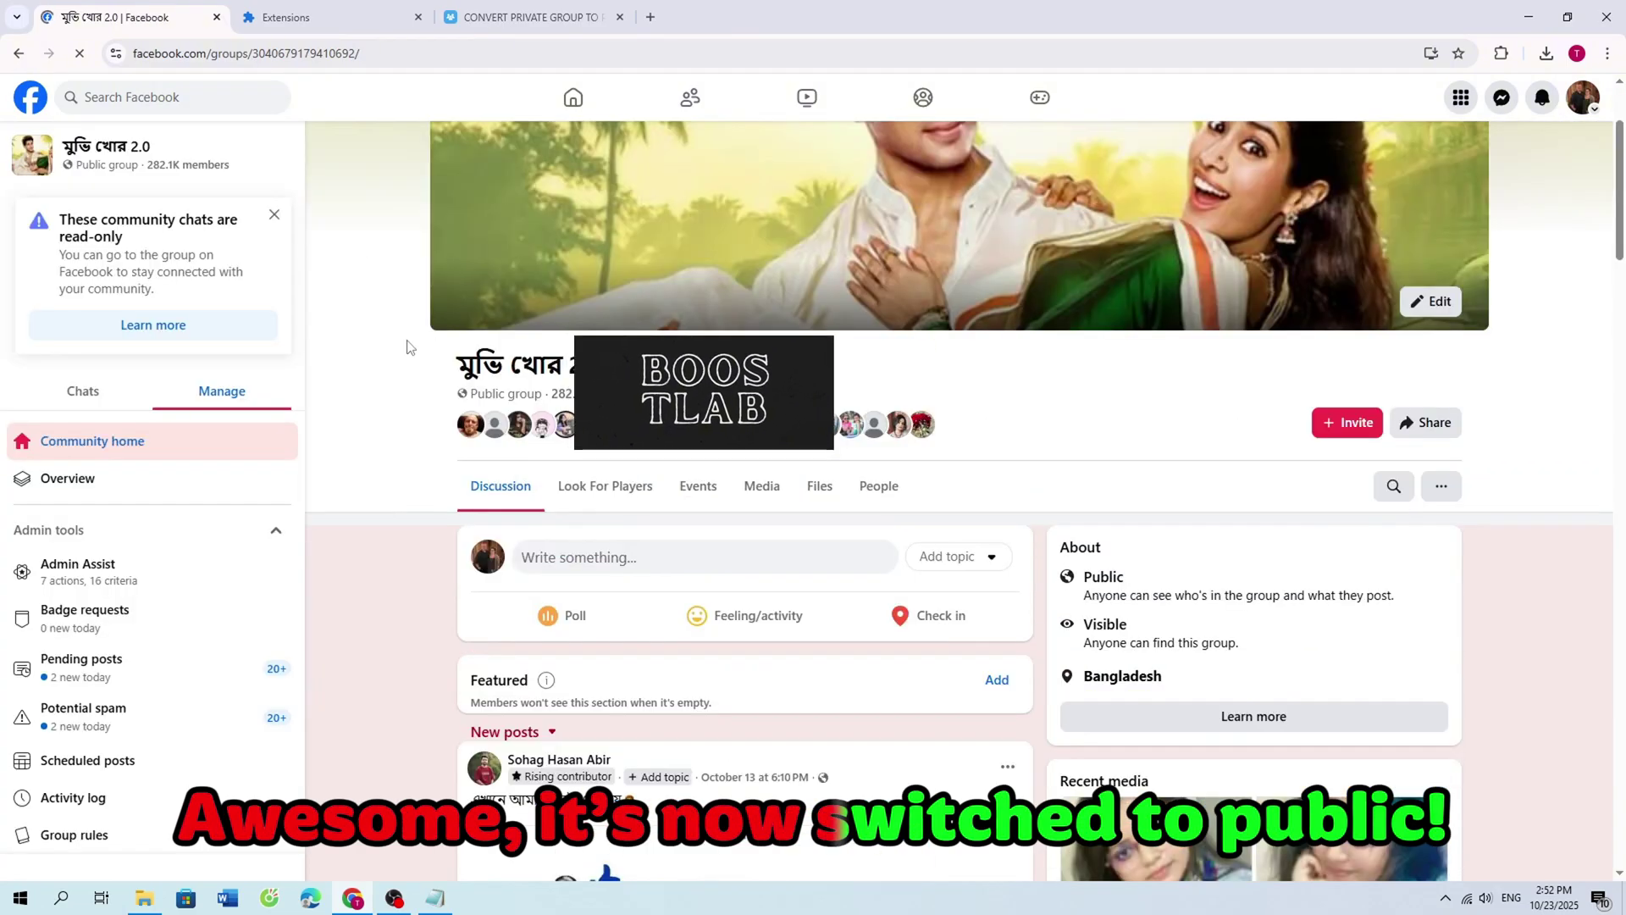
left_click_drag(1077, 576, 1139, 627)
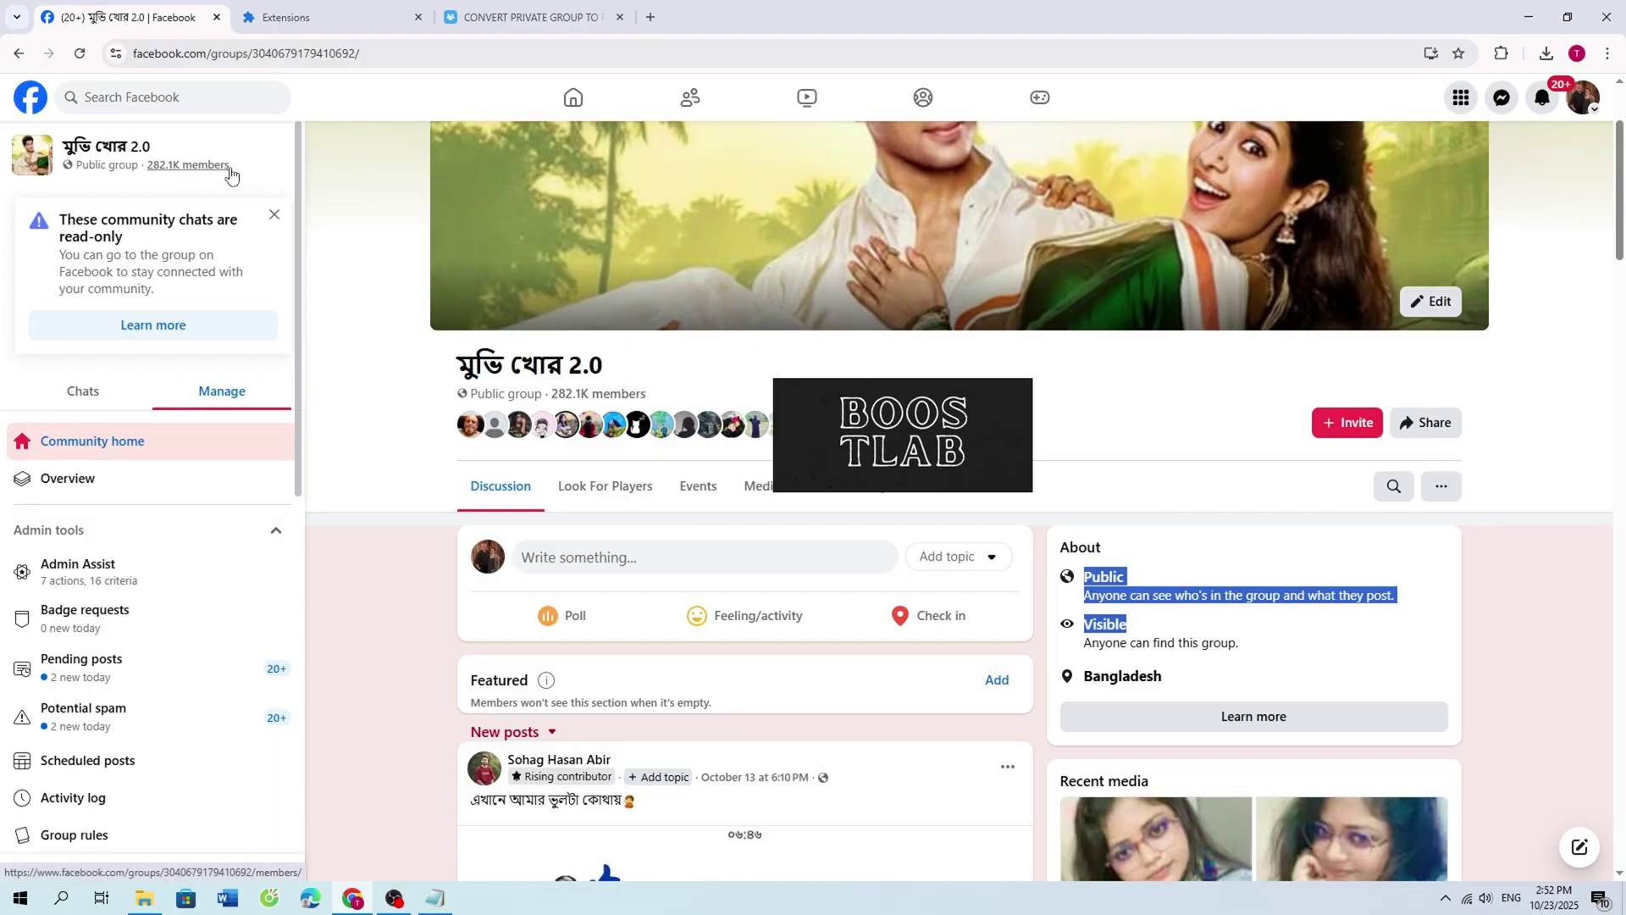
left_click(80, 54)
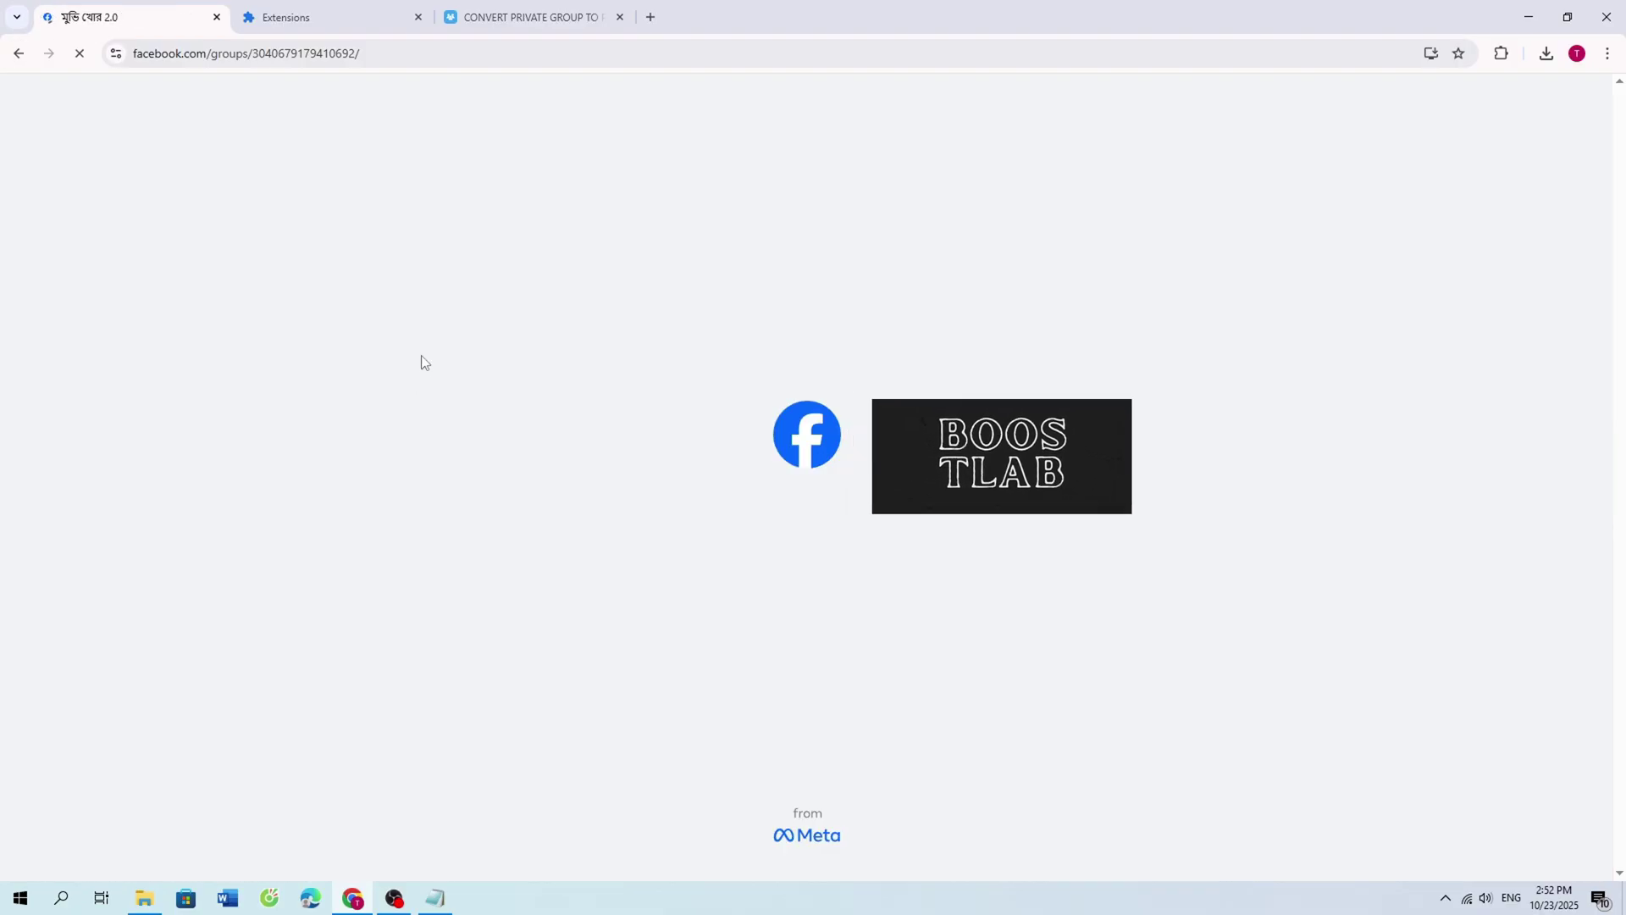